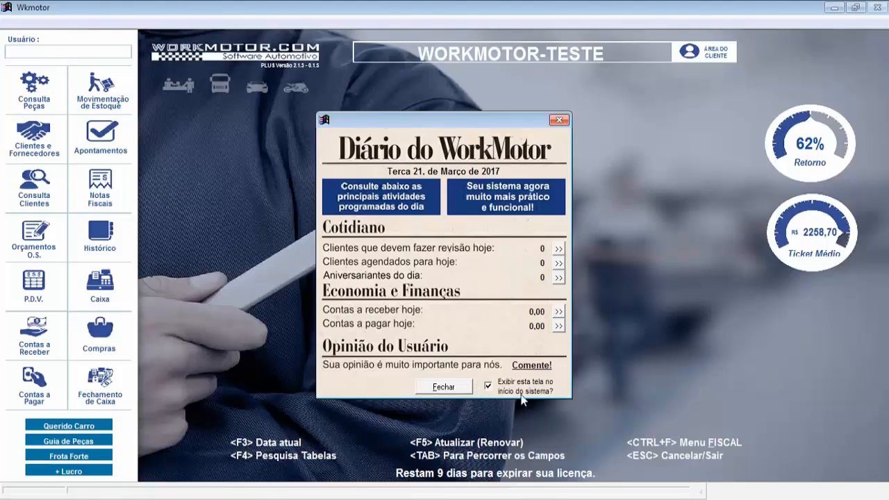
Untick and retick 'Exibir esta tela no início do sistema' so the daily summary still appears at startup
{"action": "left_click", "coordinate": [486, 386]}
{"action": "left_click", "coordinate": [490, 386]}
{"action": "left_click", "coordinate": [559, 120]}
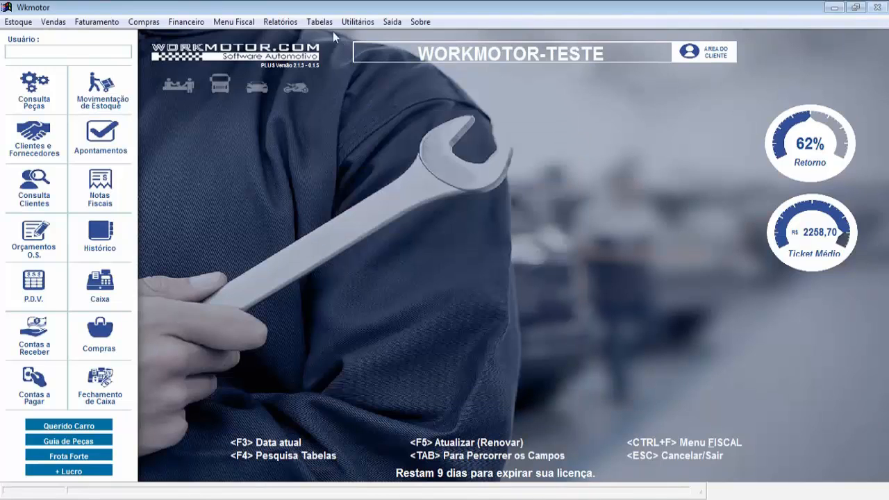
{"action": "left_click", "coordinate": [360, 23]}
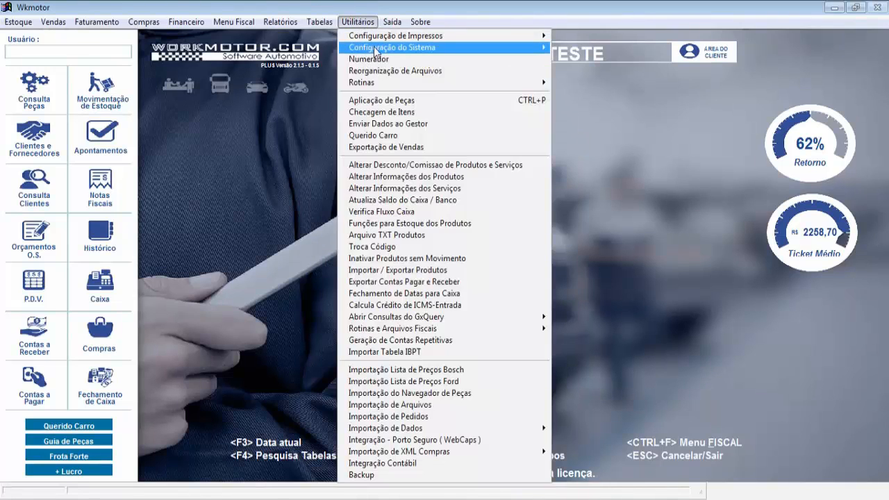
{"action": "mouse_move", "coordinate": [386, 48]}
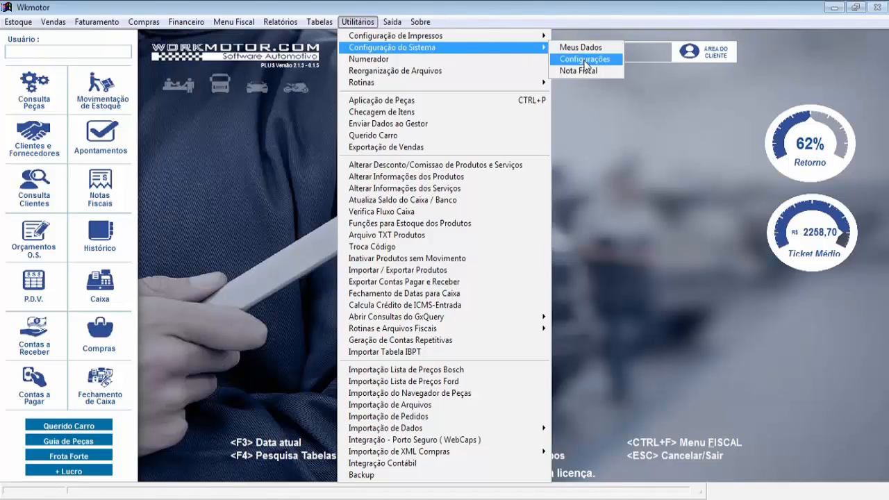
{"action": "left_click", "coordinate": [583, 60]}
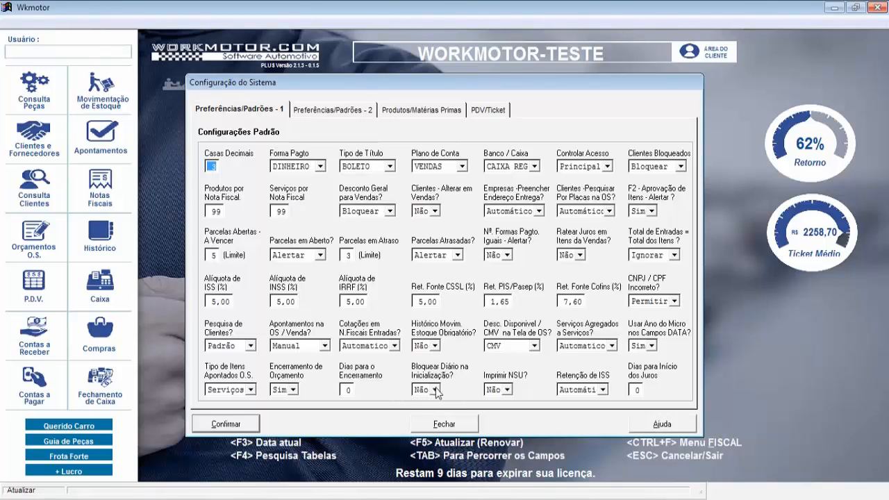
{"action": "left_click", "coordinate": [444, 424]}
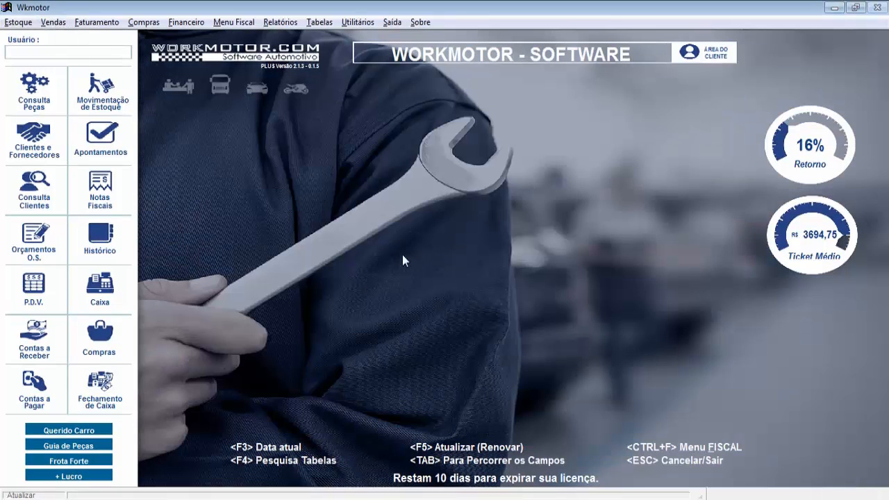
Open the Agenda appointment form from the first item of the Vendas menu
{"action": "left_click", "coordinate": [58, 25]}
{"action": "left_click", "coordinate": [63, 34]}
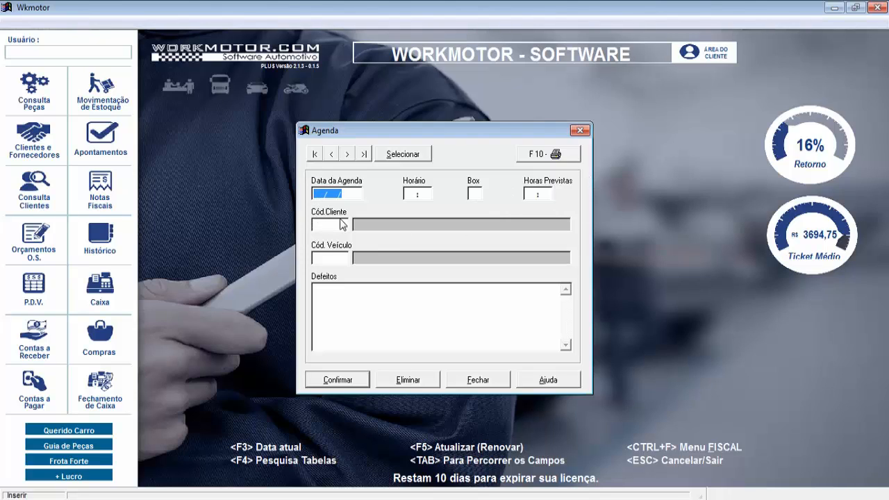
Load the first appointment, 13/05/2013 10:00 'troca amortecedor', and save it again
{"action": "left_click", "coordinate": [315, 154]}
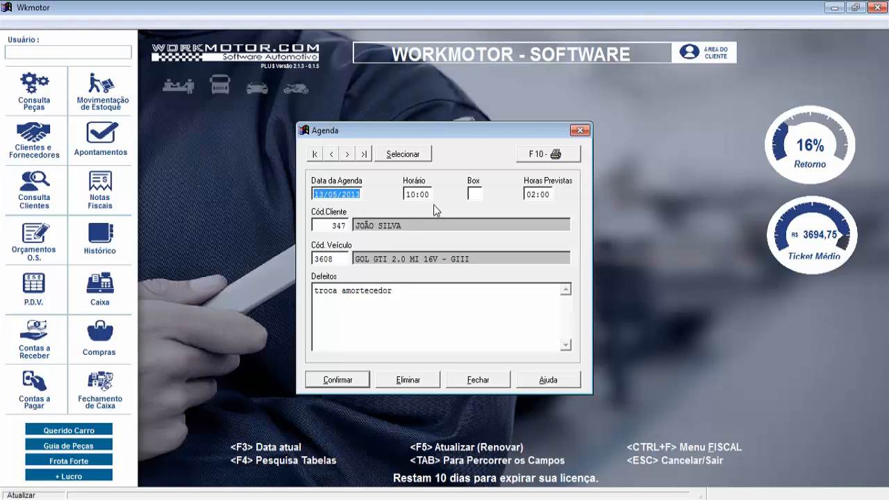
{"action": "key", "text": "Tab"}
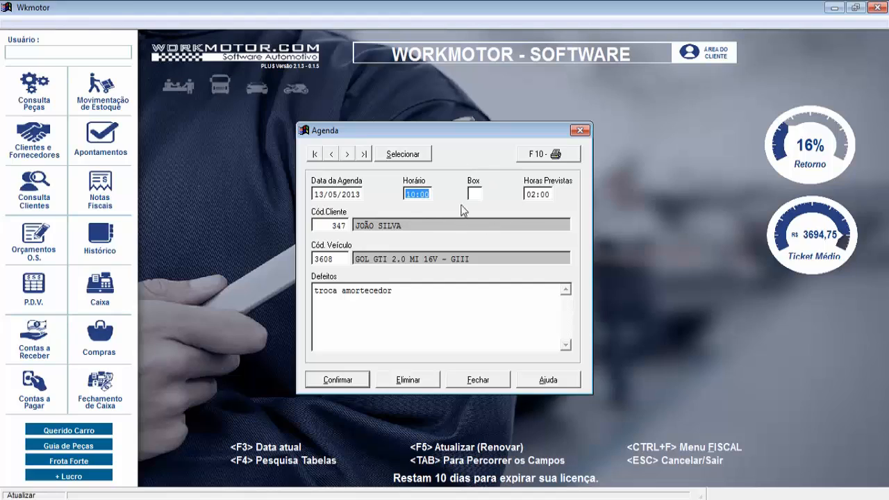
{"action": "key", "text": "Tab"}
{"action": "key", "text": "Tab"}
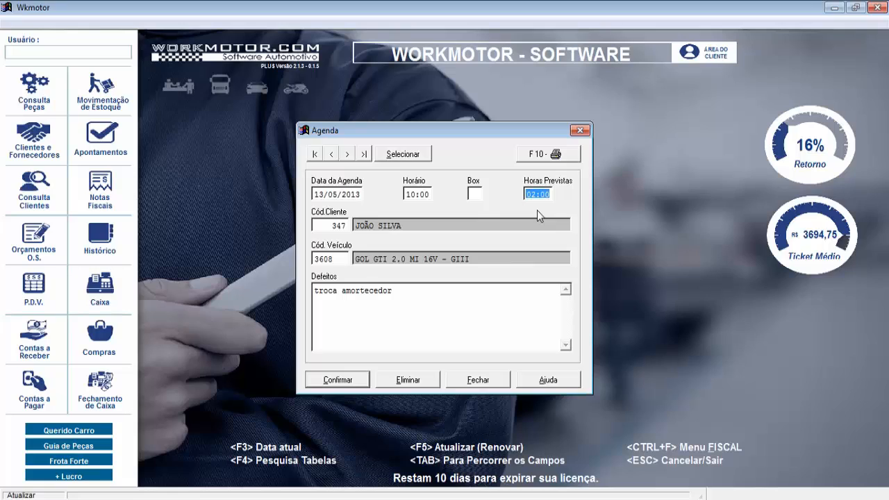
{"action": "key", "text": "Tab"}
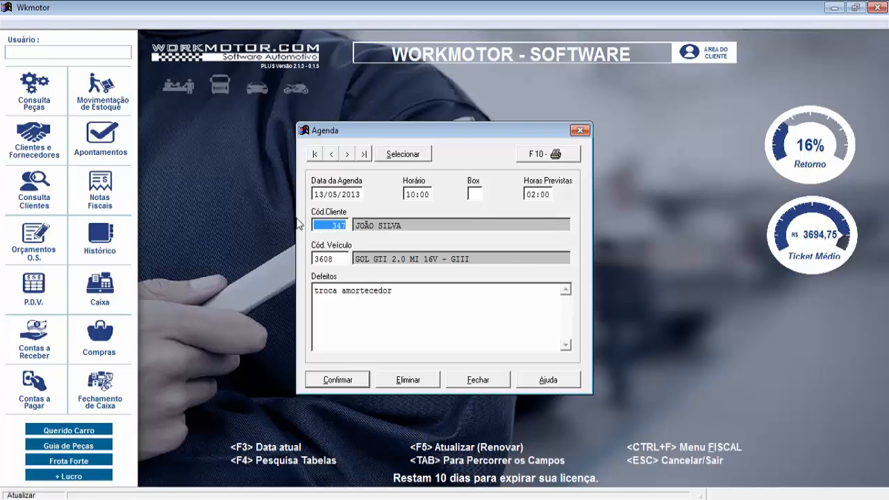
{"action": "key", "text": "Tab"}
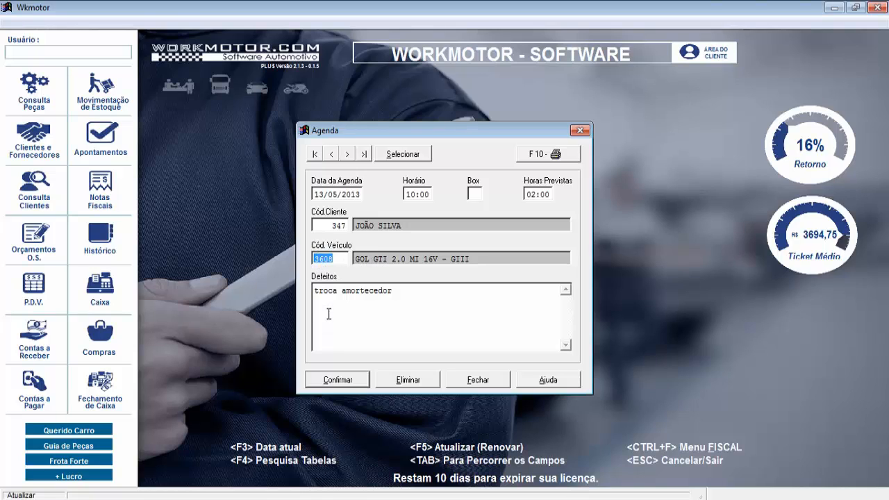
{"action": "key", "text": "Tab"}
{"action": "double_click", "coordinate": [384, 314]}
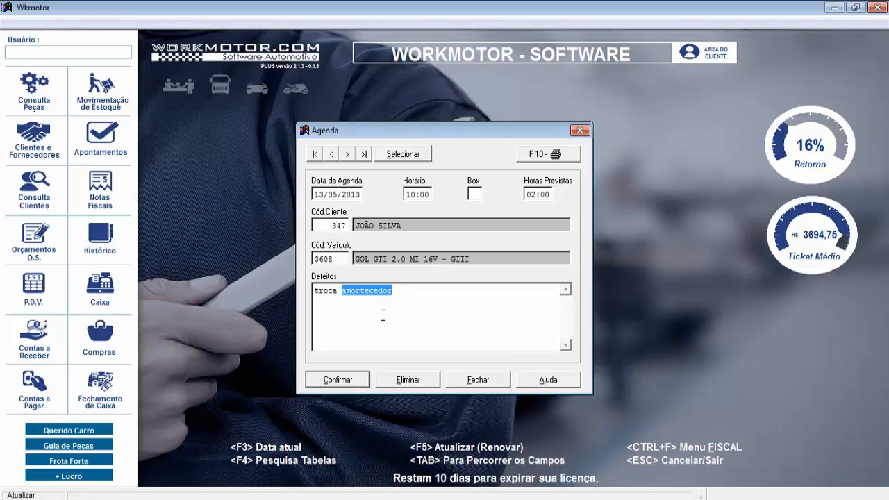
{"action": "left_click", "coordinate": [339, 380]}
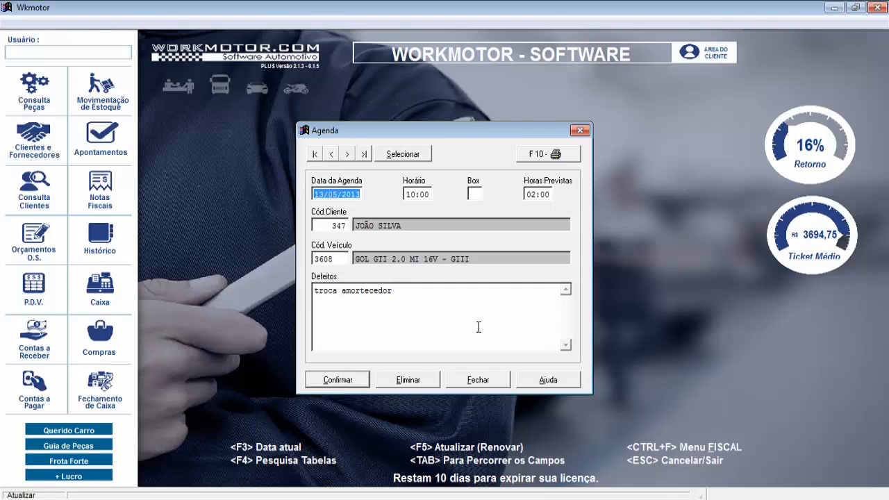
Begin printing the 13/05/13 schedule, cancel it, and bring up the appointment list
{"action": "left_click", "coordinate": [541, 154]}
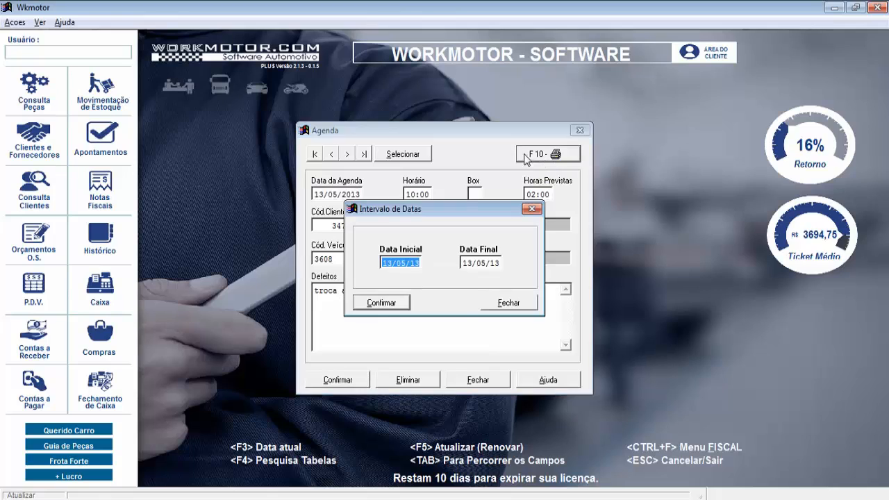
{"action": "left_click", "coordinate": [497, 304]}
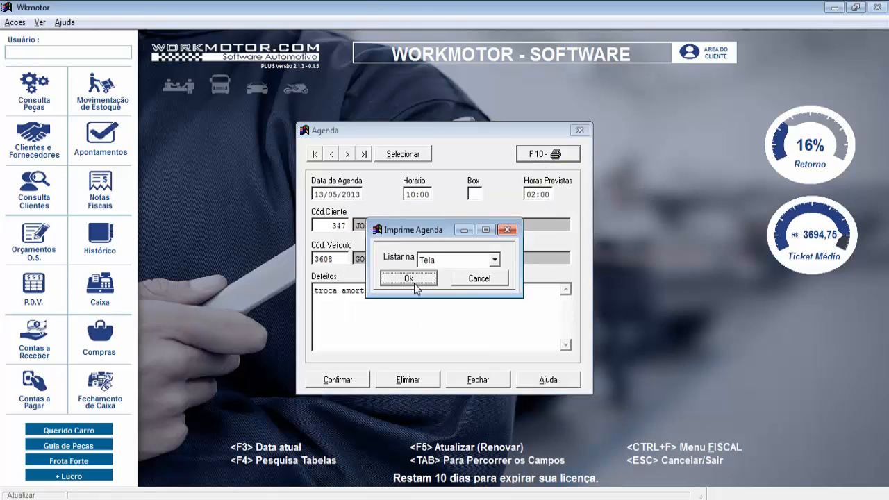
{"action": "left_click", "coordinate": [507, 231]}
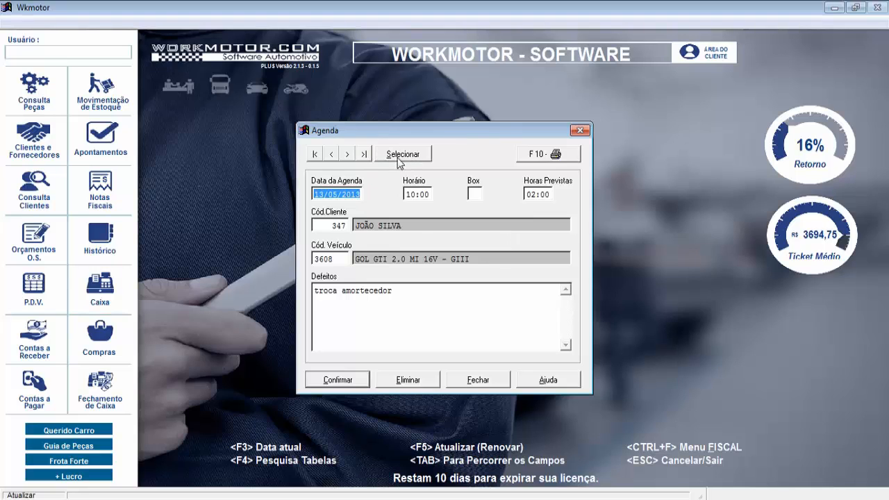
{"action": "left_click", "coordinate": [402, 156]}
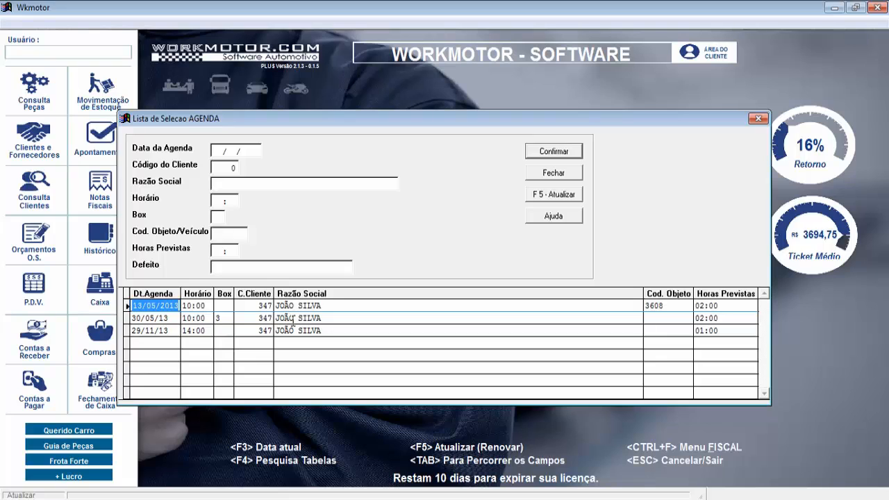
Open the 30/05/13 appointment from the client's scheduled appointments list
{"action": "double_click", "coordinate": [300, 318]}
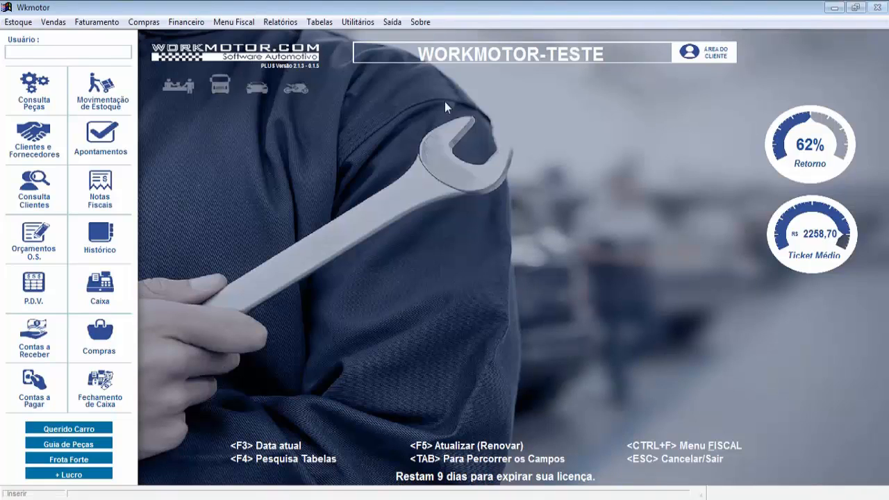
Open Condição de Pagamento from Tabelas > Vendas
{"action": "left_click", "coordinate": [323, 24]}
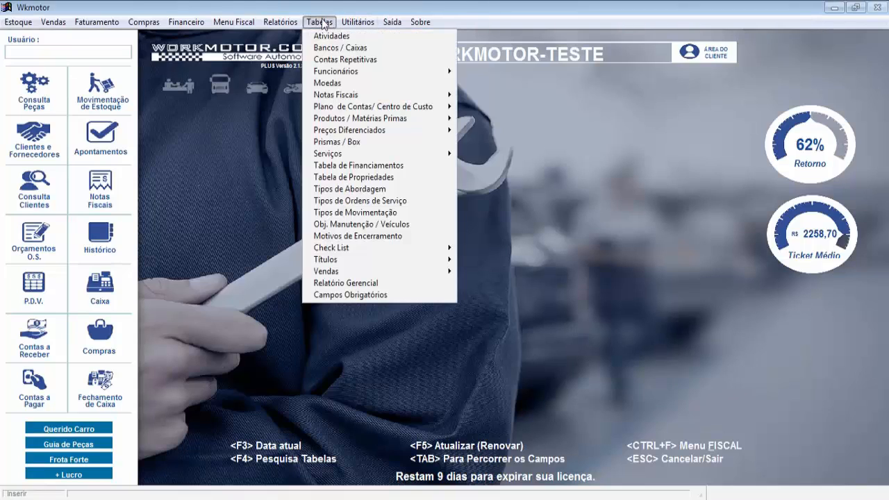
{"action": "mouse_move", "coordinate": [334, 277]}
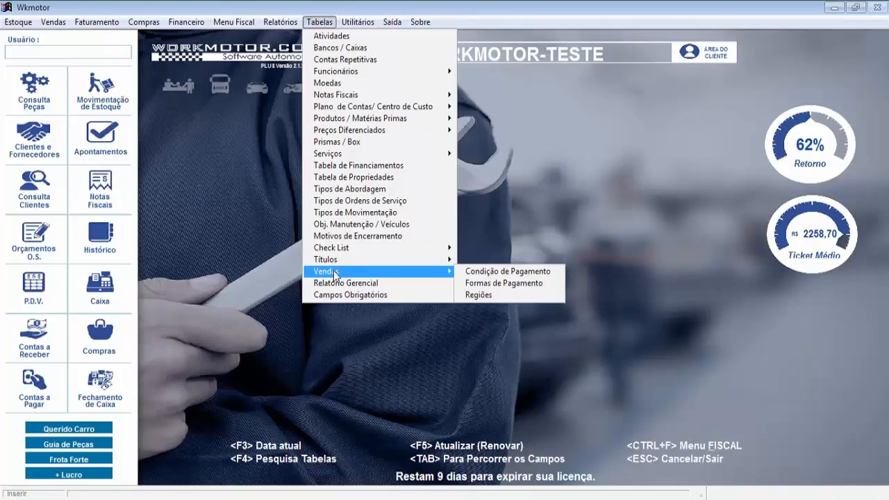
{"action": "left_click", "coordinate": [467, 271]}
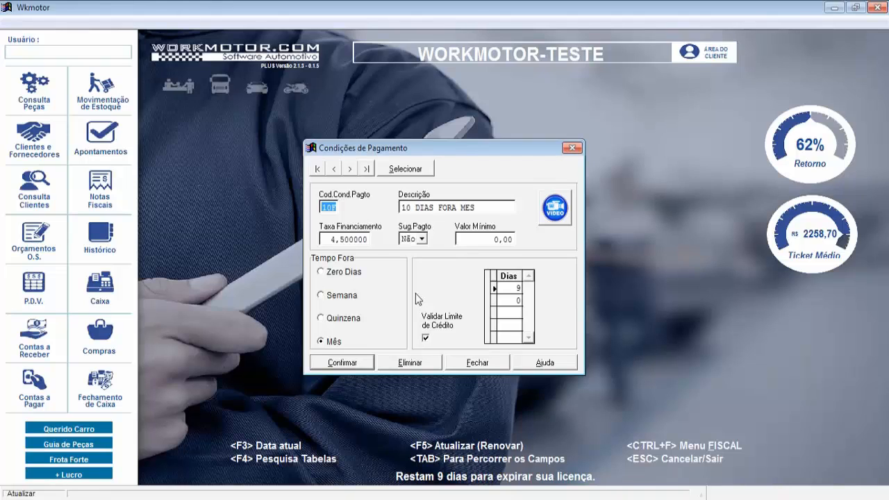
{"action": "left_click", "coordinate": [406, 169]}
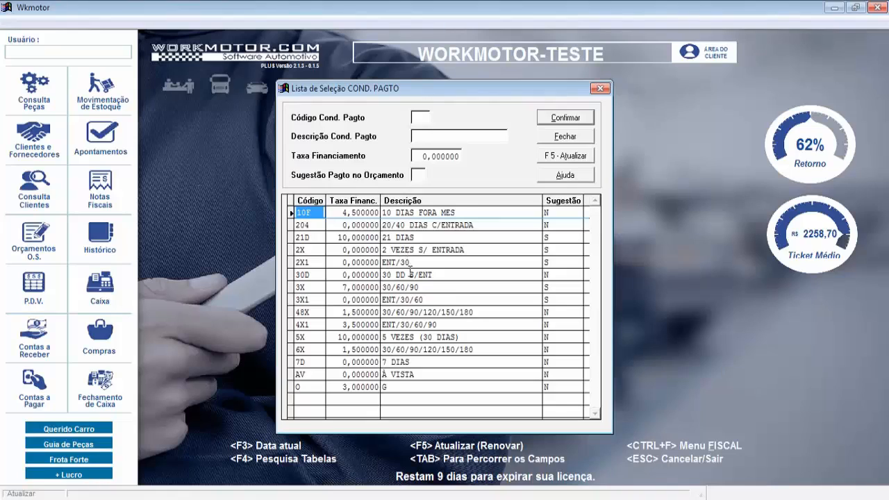
{"action": "left_click", "coordinate": [425, 376]}
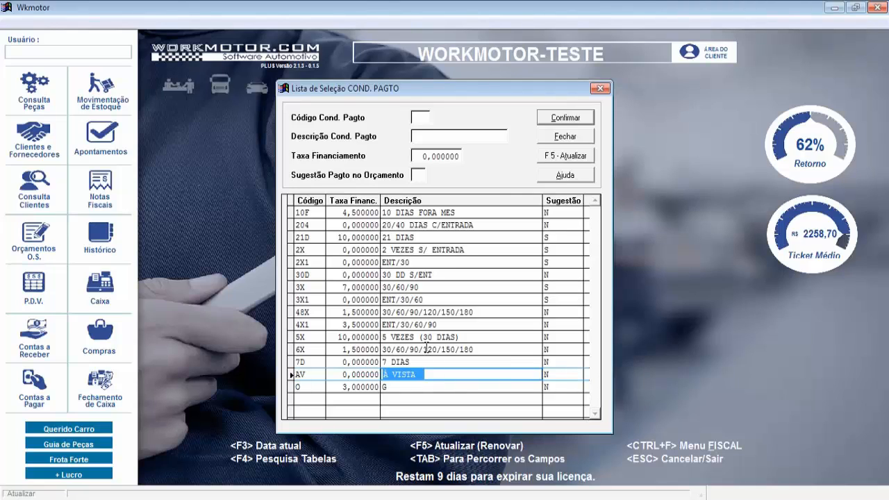
{"action": "left_click", "coordinate": [343, 362]}
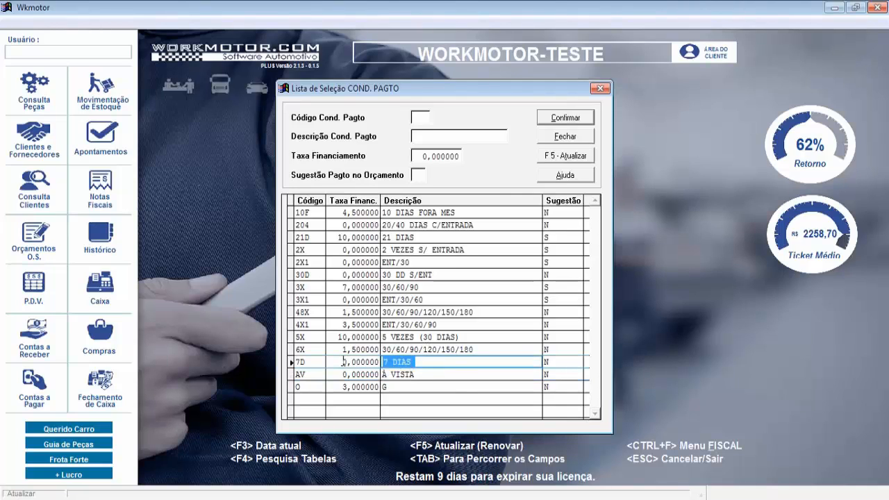
{"action": "left_click", "coordinate": [448, 324]}
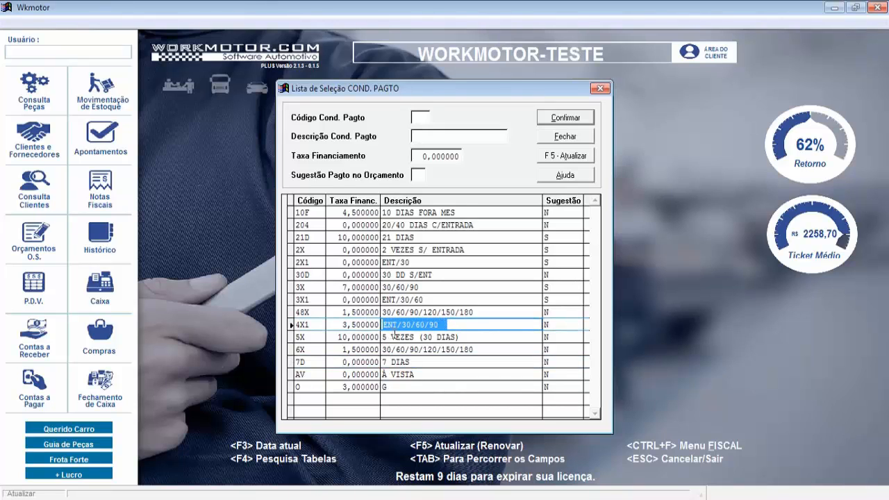
{"action": "left_click", "coordinate": [424, 299]}
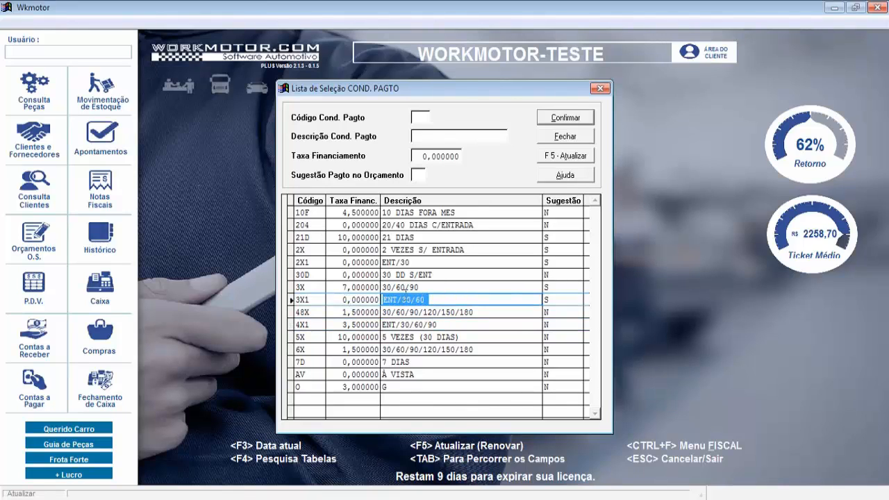
{"action": "left_click", "coordinate": [436, 286]}
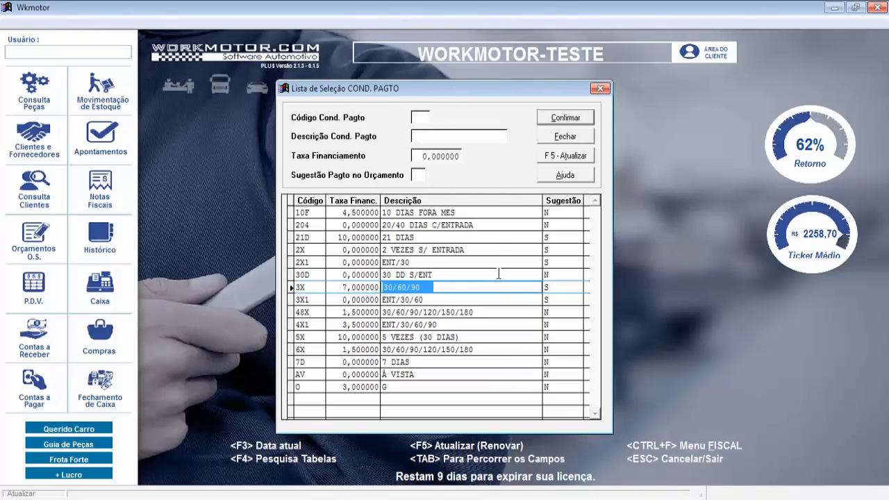
{"action": "left_click", "coordinate": [600, 88]}
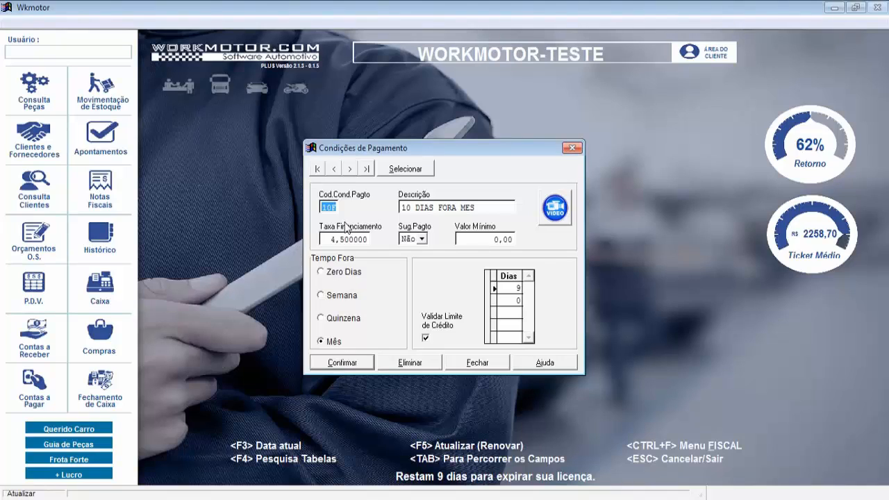
Load payment condition 2X and set its financing rate to 0
{"action": "type", "text": "2X"}
{"action": "key", "text": "Tab"}
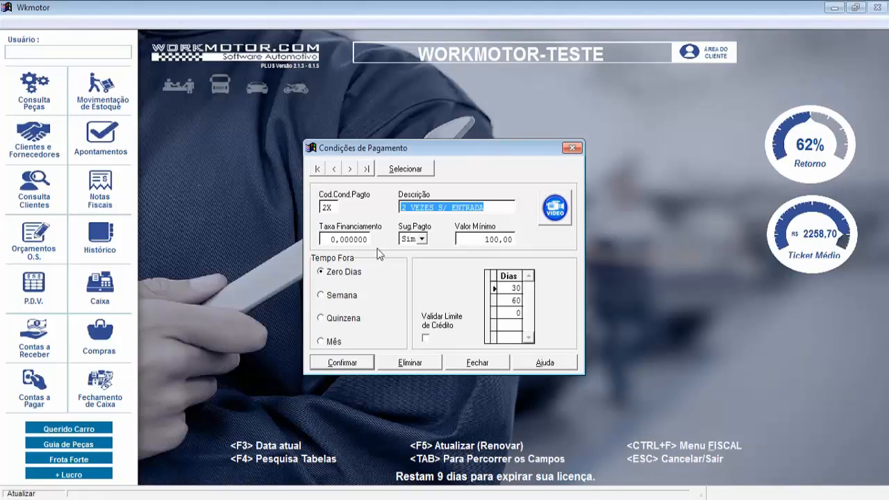
{"action": "left_click", "coordinate": [329, 237]}
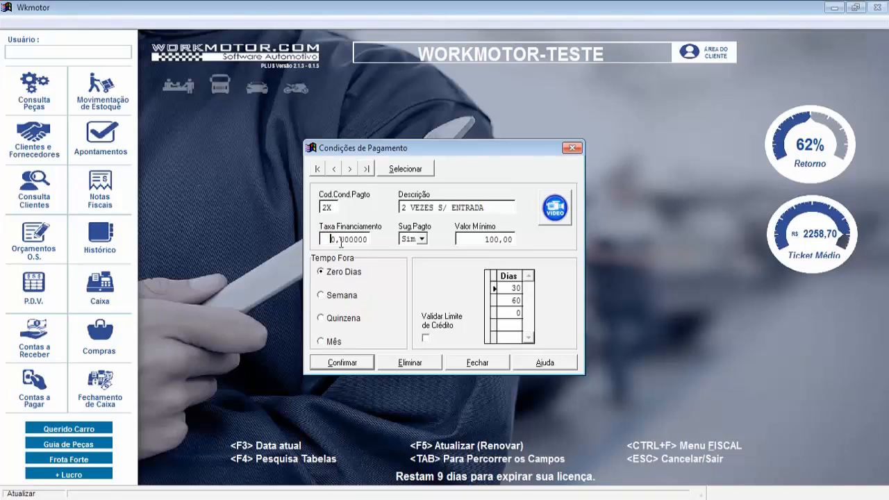
{"action": "type", "text": "10,"}
{"action": "double_click", "coordinate": [322, 241]}
{"action": "type", "text": "0 ,"}
{"action": "key", "text": "Tab"}
Set Sug.Pagto to Não for 2X and move past the 100,00 minimum value
{"action": "left_click", "coordinate": [421, 240]}
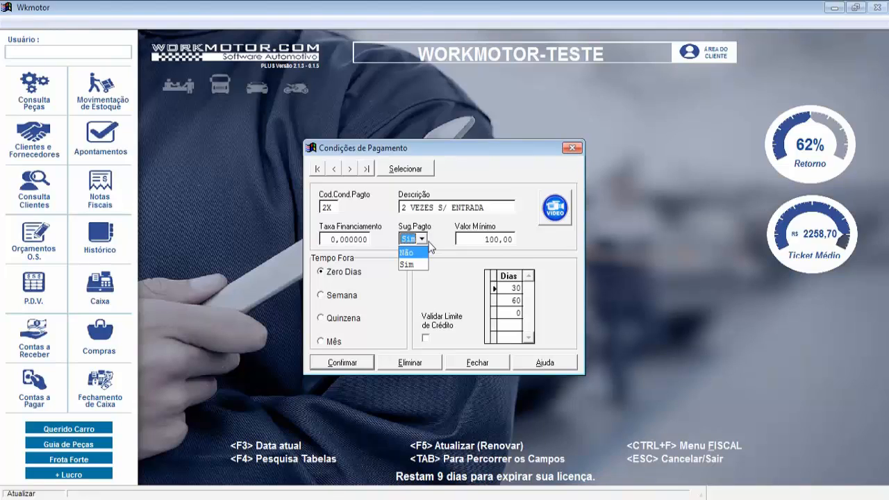
{"action": "left_click", "coordinate": [405, 263]}
{"action": "left_click", "coordinate": [416, 240]}
{"action": "key", "text": "Tab"}
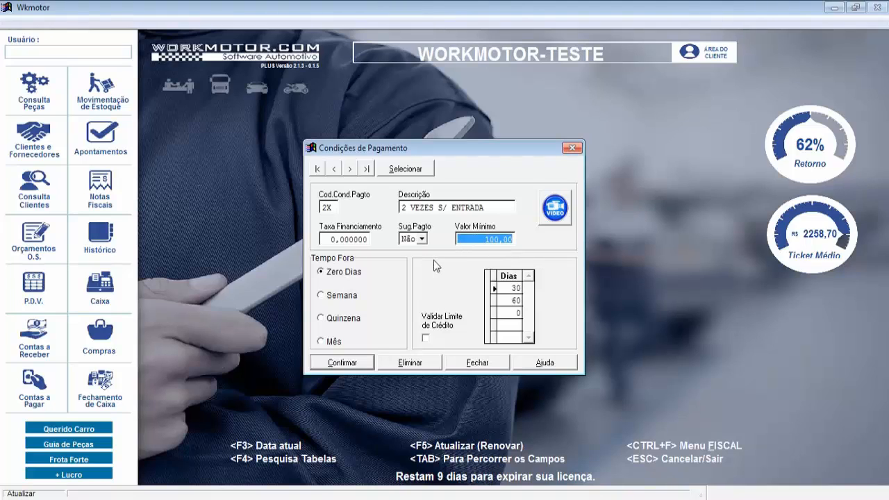
{"action": "key", "text": "Tab"}
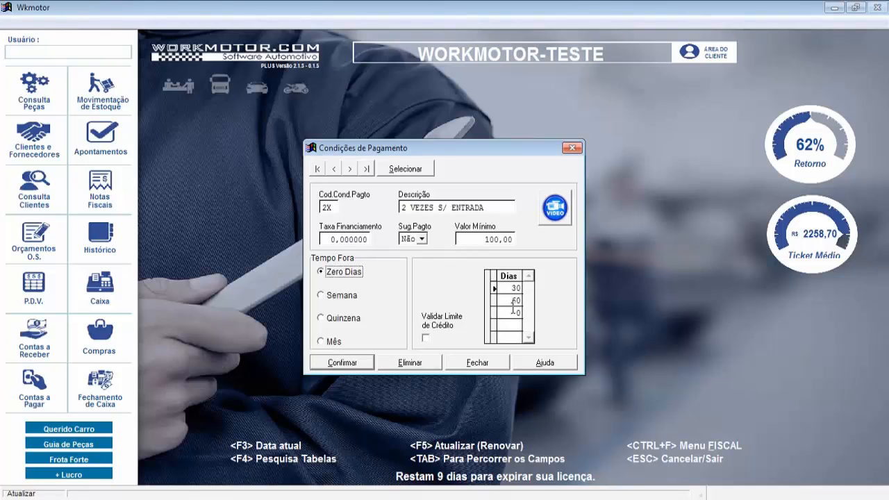
Confirm the 2X changes, then load condition 204 '20/40 DIAS C/ENTRADA' and select its first instalment day
{"action": "left_click", "coordinate": [343, 364]}
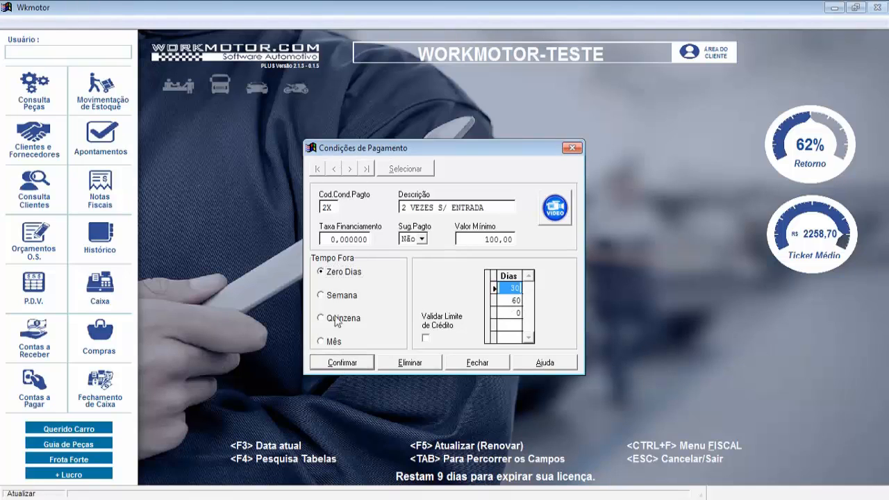
{"action": "left_click", "coordinate": [324, 208]}
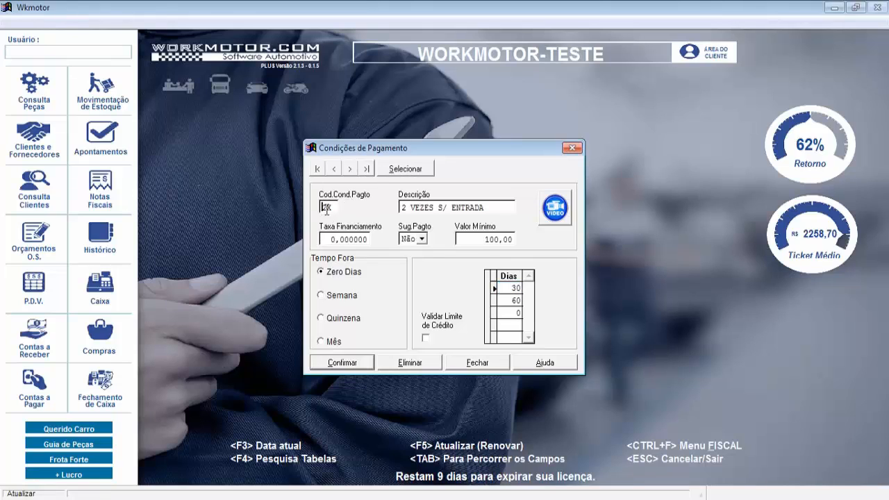
{"action": "left_click", "coordinate": [406, 171]}
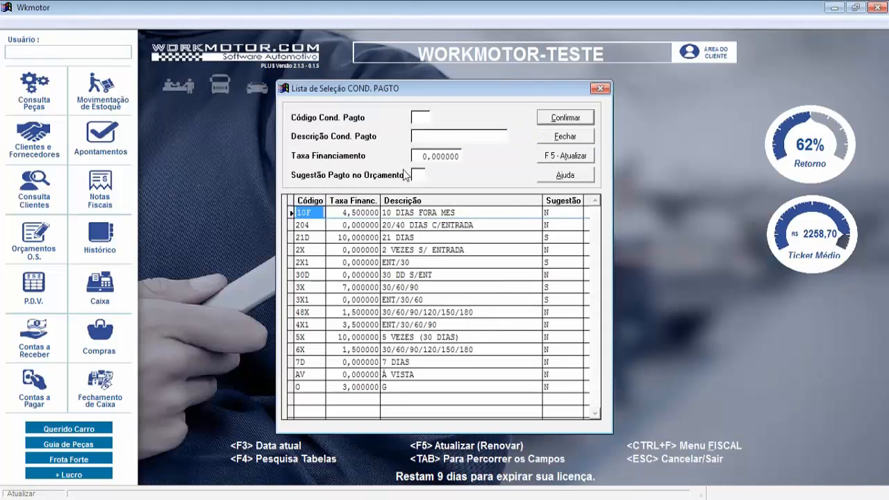
{"action": "double_click", "coordinate": [456, 226]}
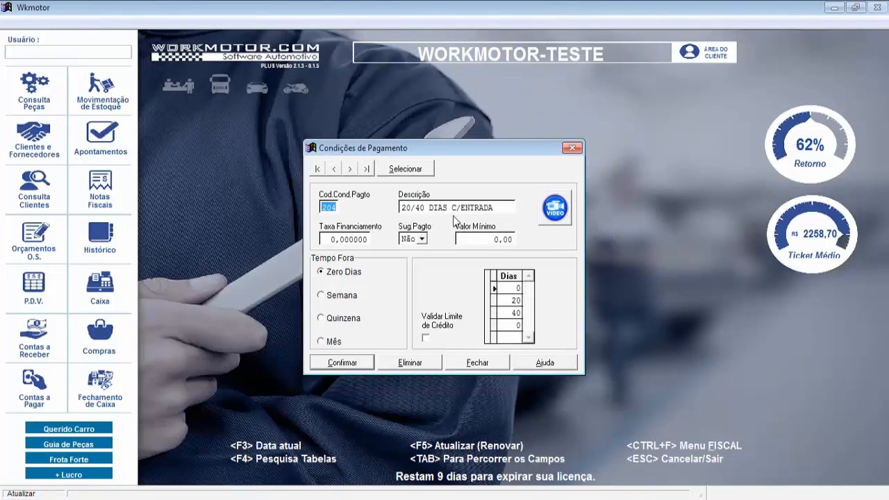
{"action": "key", "text": "Tab"}
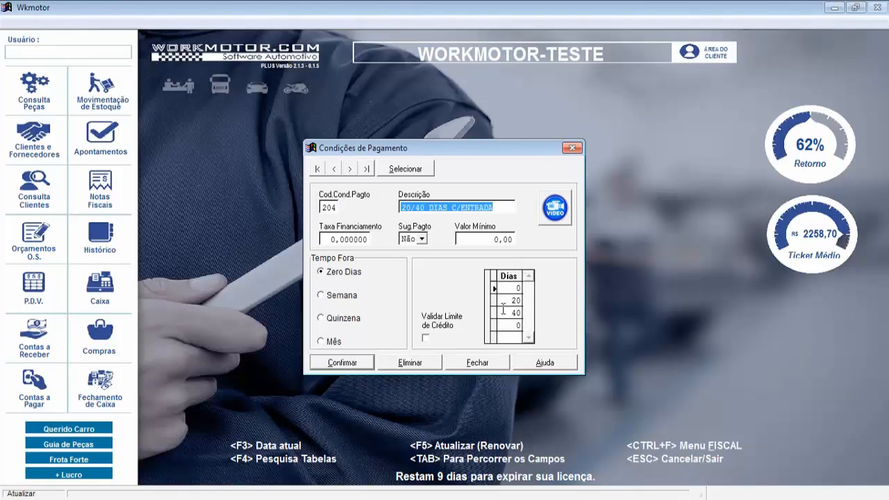
{"action": "left_click", "coordinate": [513, 289]}
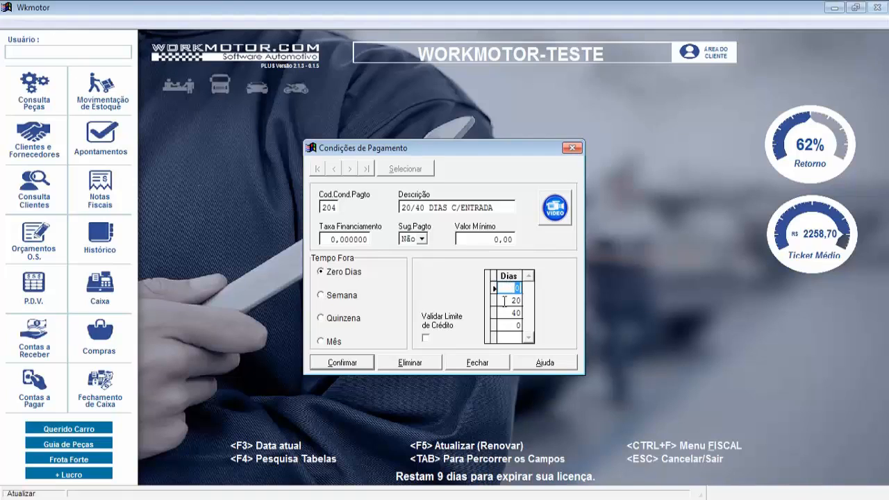
{"action": "left_click_drag", "start_coordinate": [508, 288], "coordinate": [524, 289]}
Step through conditions 204, 21 DIAS, 2X, 2X1 and 30D until reaching 3X
{"action": "left_click", "coordinate": [330, 207]}
{"action": "left_click", "coordinate": [335, 169]}
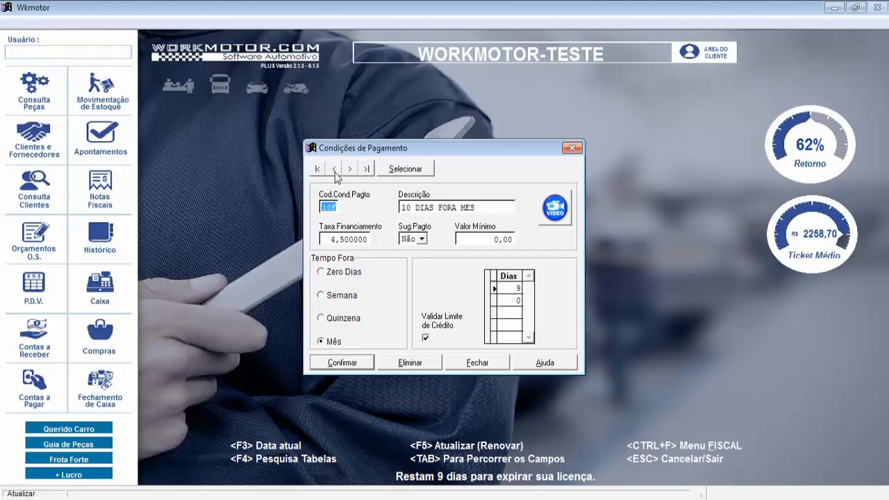
{"action": "left_click", "coordinate": [350, 171]}
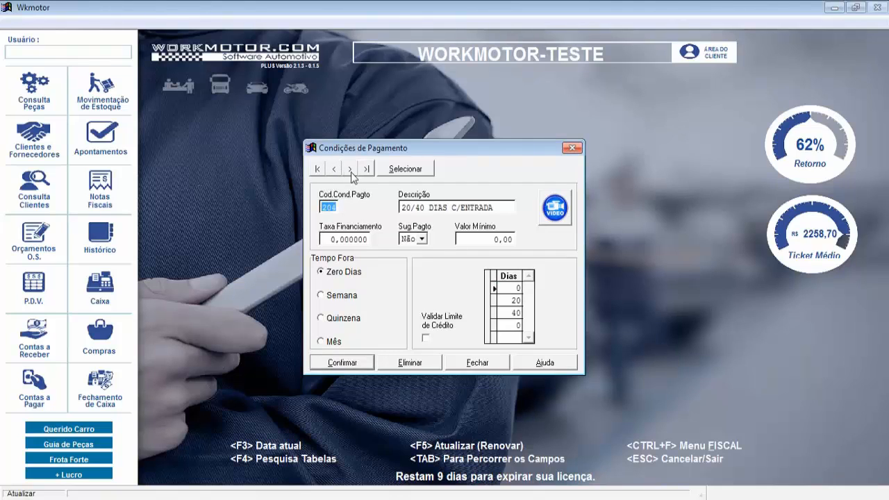
{"action": "left_click", "coordinate": [350, 171]}
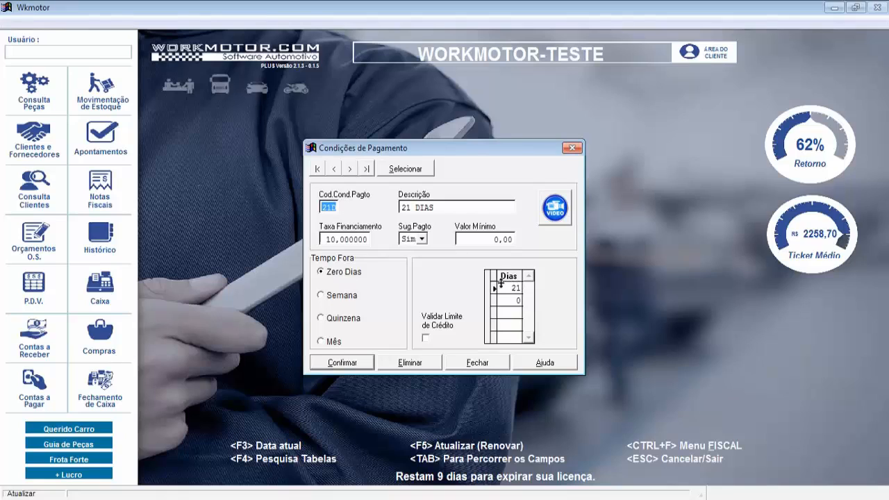
{"action": "left_click", "coordinate": [349, 170]}
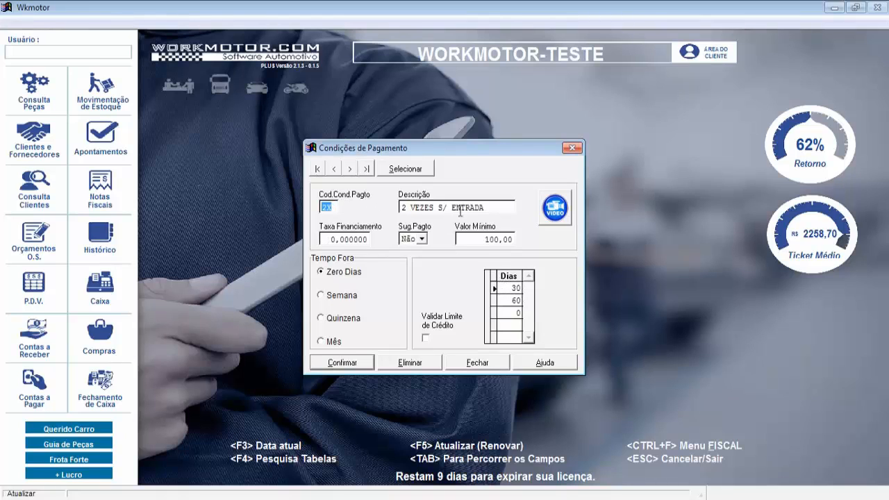
{"action": "left_click", "coordinate": [350, 168]}
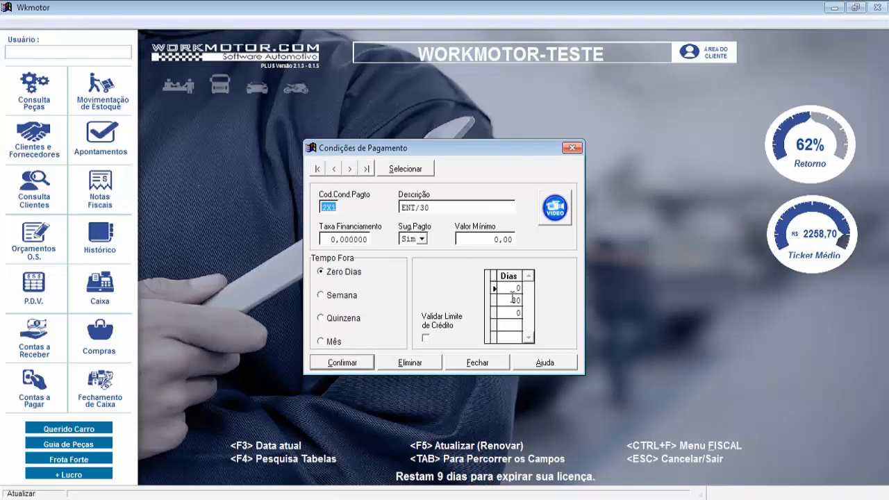
{"action": "left_click", "coordinate": [350, 168]}
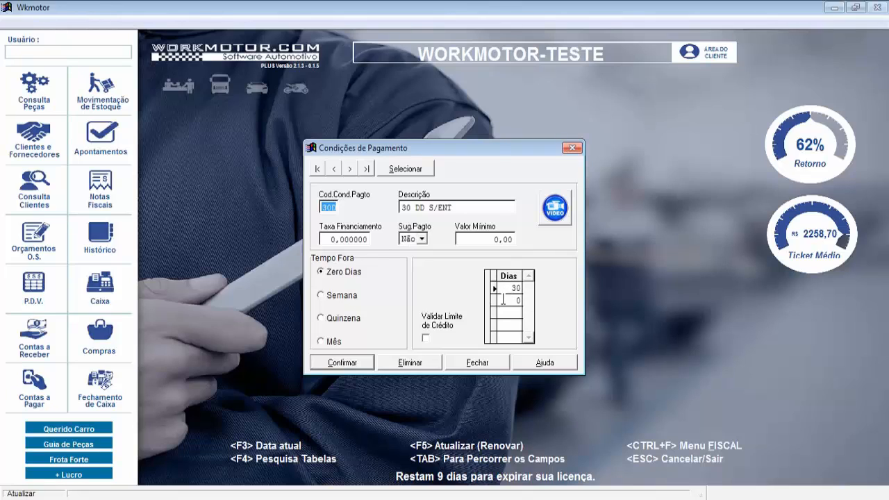
{"action": "left_click", "coordinate": [351, 170]}
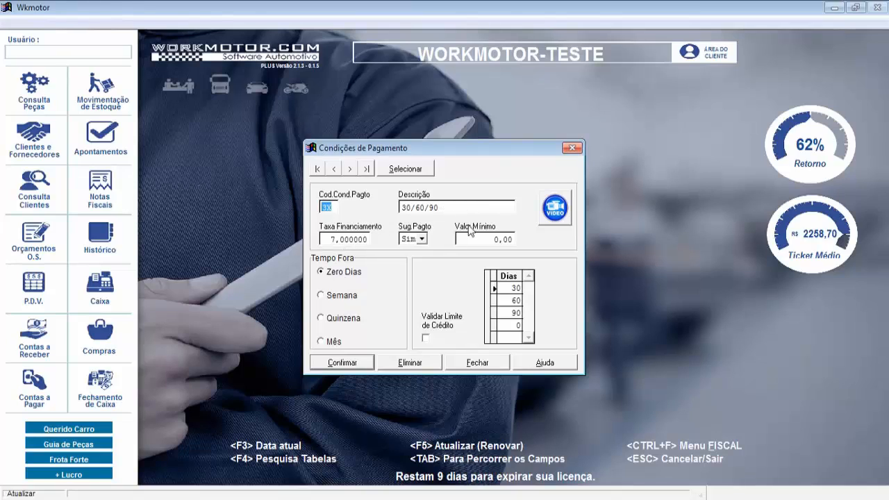
Close Condições de Pagamento and open Formas de Pagamento from Tabelas > Vendas
{"action": "left_click", "coordinate": [570, 149]}
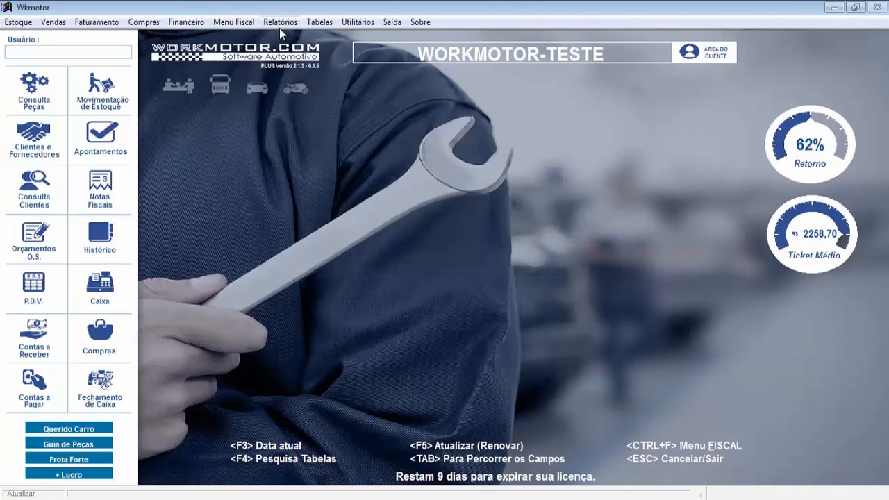
{"action": "left_click", "coordinate": [319, 23]}
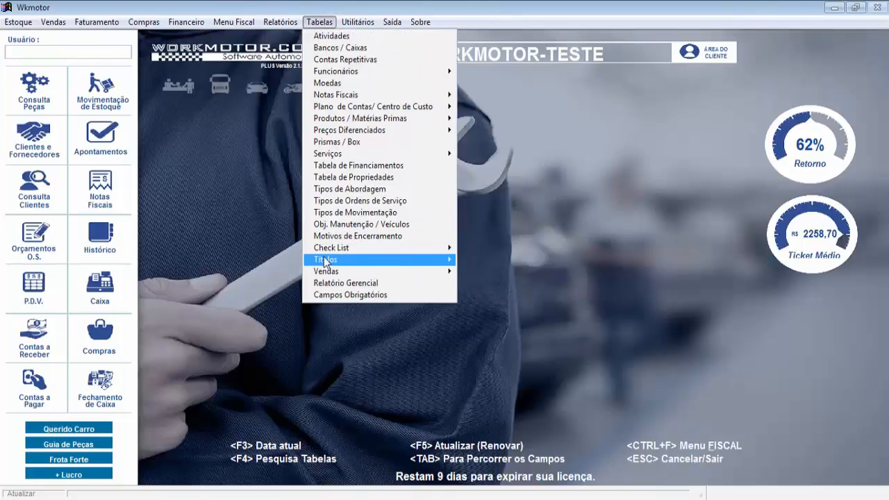
{"action": "mouse_move", "coordinate": [331, 276]}
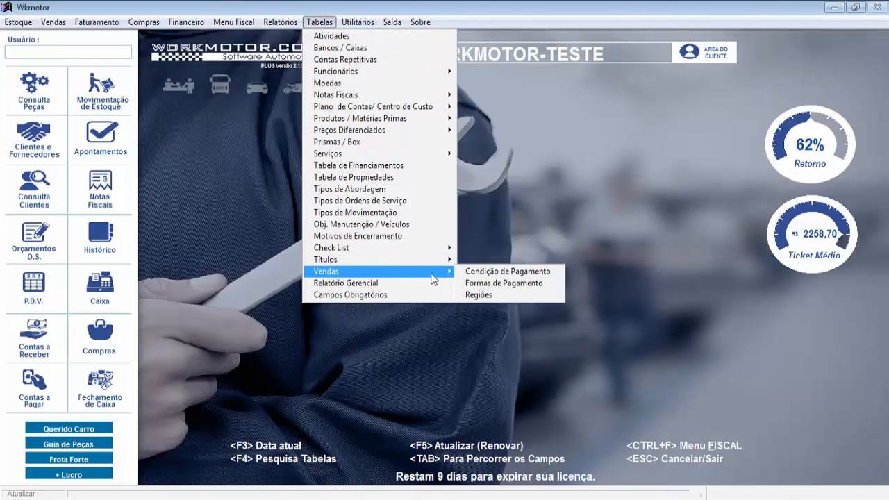
{"action": "left_click", "coordinate": [487, 282]}
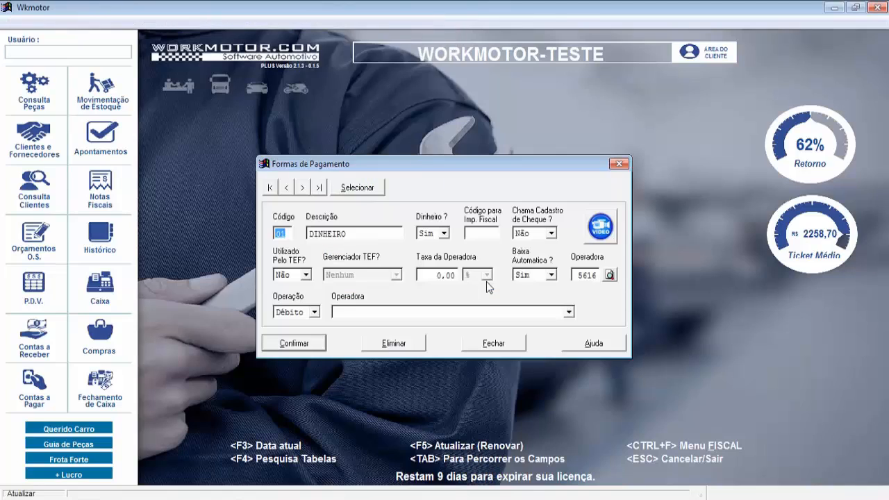
{"action": "left_click", "coordinate": [363, 189]}
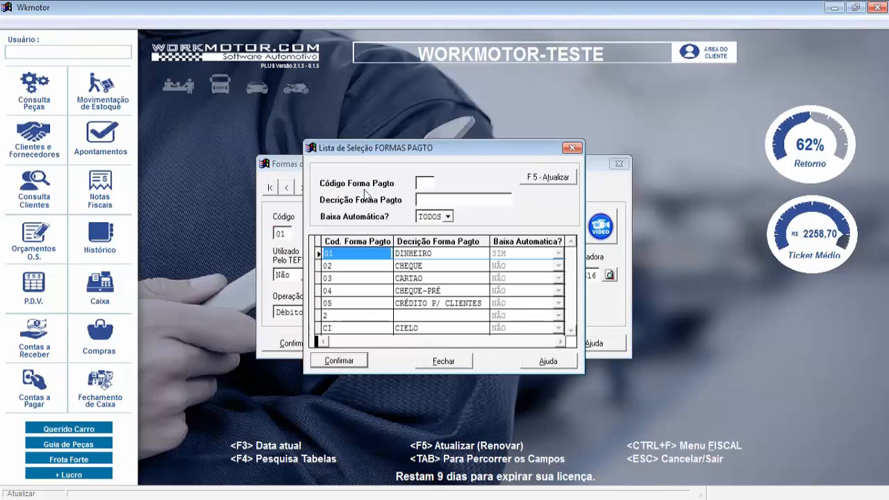
{"action": "scroll", "coordinate": [421, 278], "scroll_direction": "down", "scroll_amount": 1}
{"action": "scroll", "coordinate": [423, 277], "scroll_direction": "up", "scroll_amount": 3}
{"action": "scroll", "coordinate": [492, 286], "scroll_direction": "down", "scroll_amount": 3}
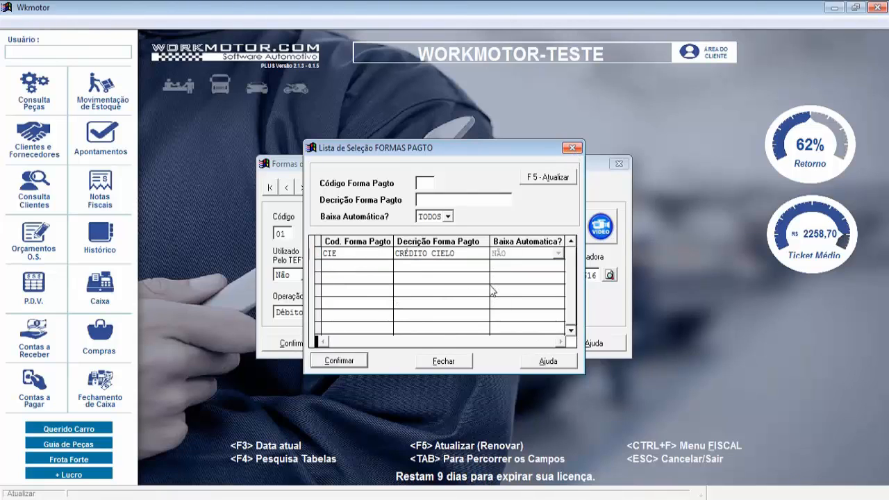
{"action": "left_click", "coordinate": [571, 147]}
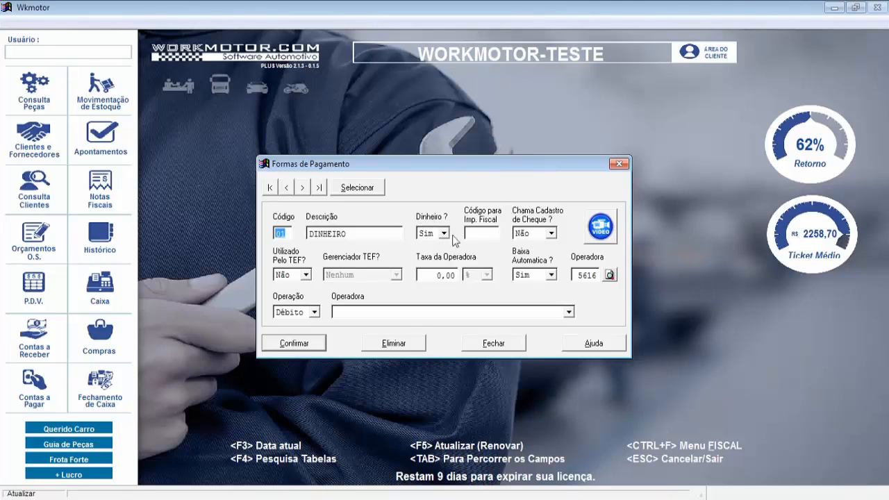
{"action": "key", "text": "Tab"}
{"action": "key", "text": "Tab"}
{"action": "key", "text": "Tab"}
{"action": "key", "text": "Tab"}
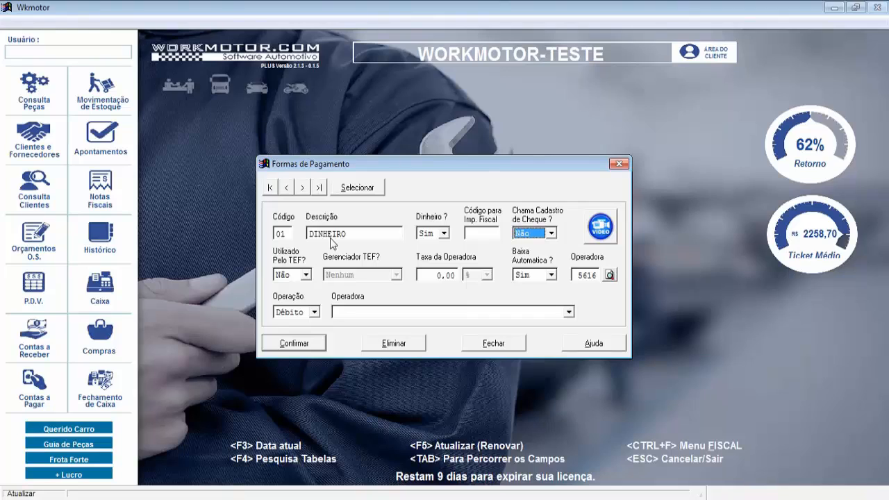
{"action": "key", "text": "Tab"}
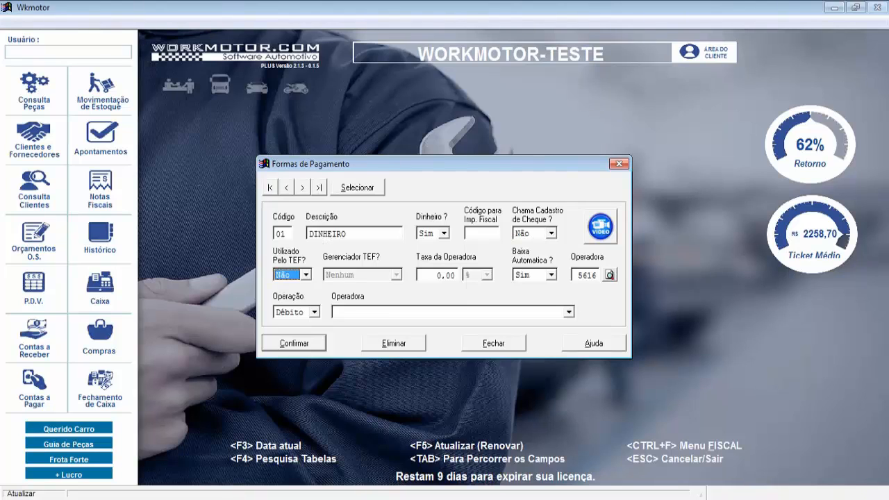
{"action": "key", "text": "Tab"}
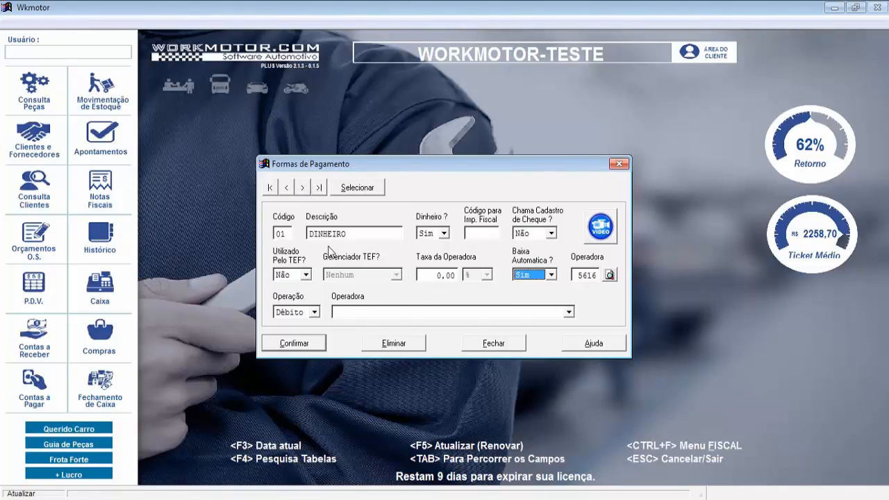
{"action": "left_click", "coordinate": [302, 188]}
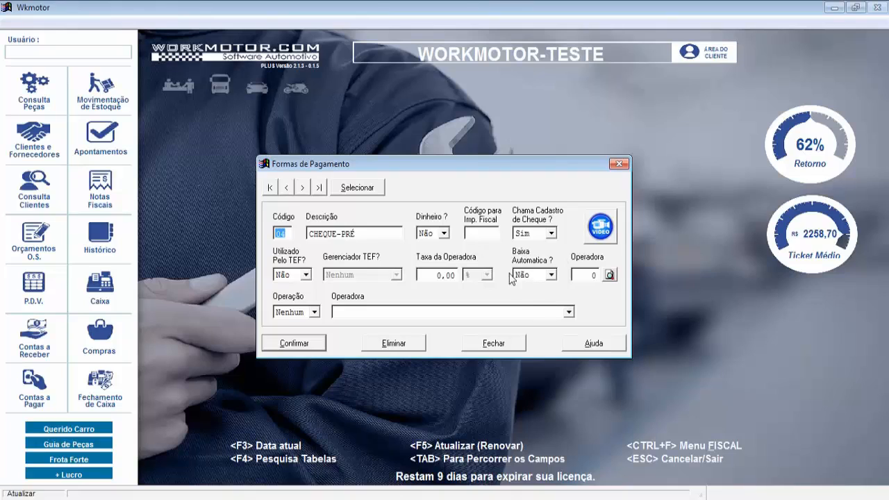
{"action": "left_click", "coordinate": [302, 191]}
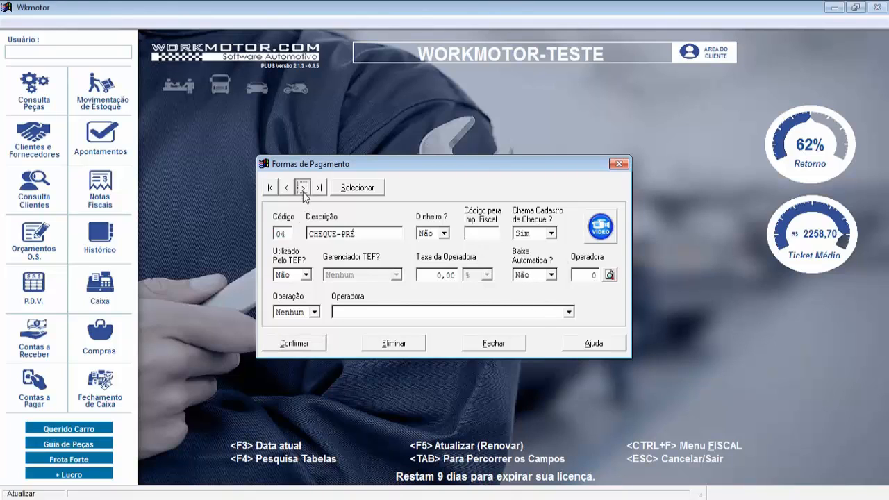
{"action": "left_click", "coordinate": [523, 310]}
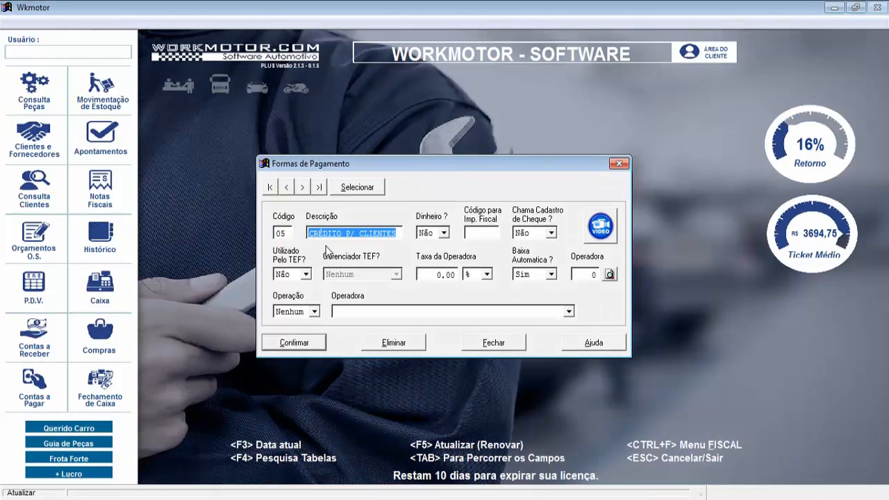
{"action": "key", "text": "Tab"}
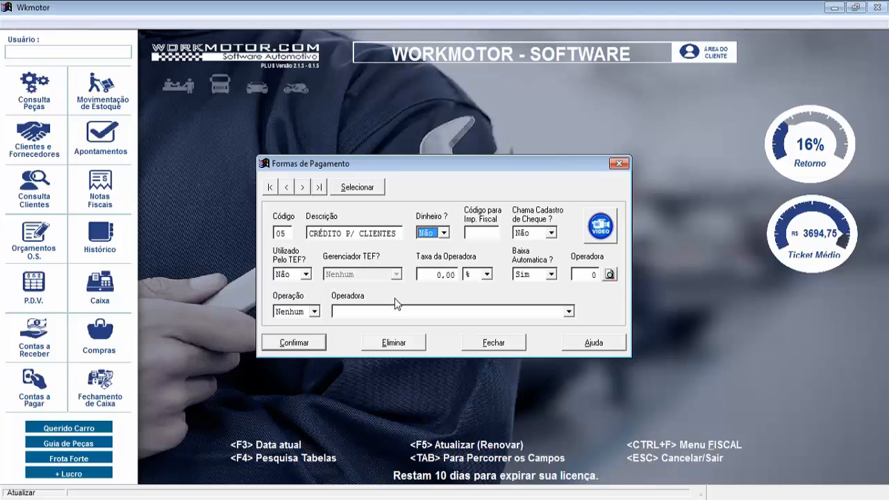
Set automatic settlement to Não for payment method 05 CRÉDITO P/ CLIENTES and return to Código
{"action": "key", "text": "Tab"}
{"action": "key", "text": "Tab"}
{"action": "key", "text": "Tab"}
{"action": "key", "text": "Tab"}
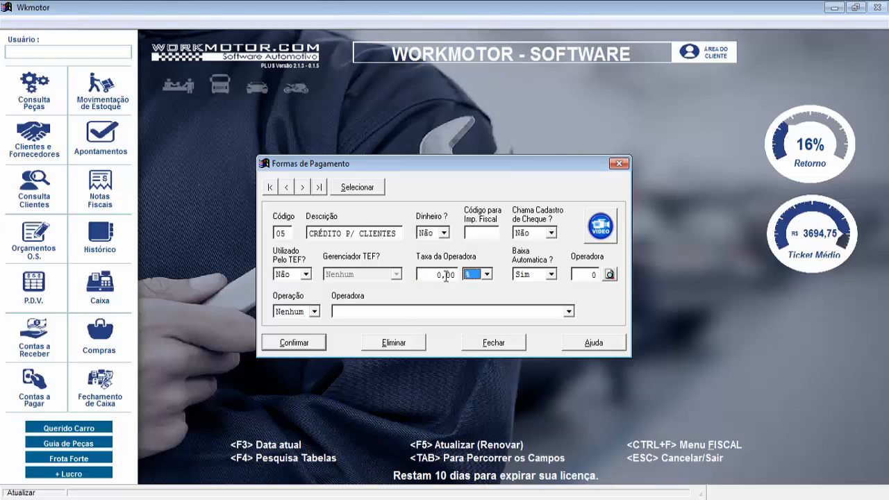
{"action": "left_click", "coordinate": [550, 275]}
{"action": "left_click", "coordinate": [542, 291]}
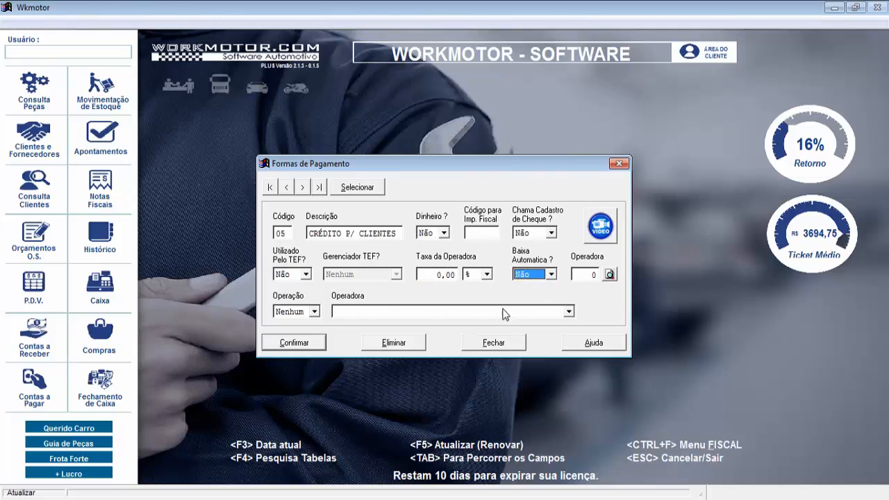
{"action": "key", "text": "Tab"}
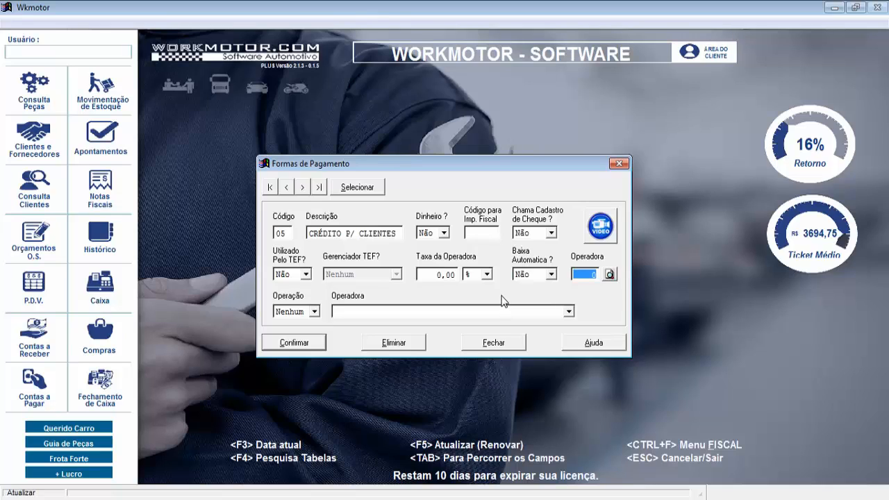
{"action": "left_click", "coordinate": [304, 345]}
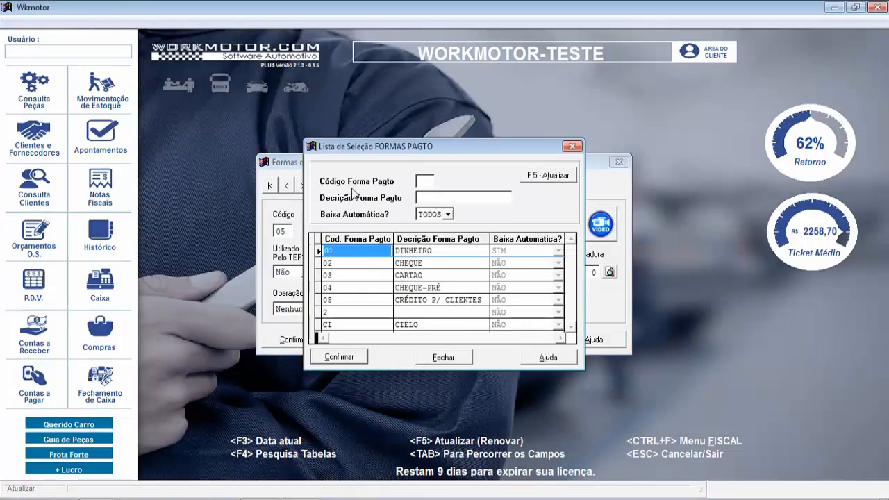
Open payment method 03 CARTAO and save it with a 10,00 % operator fee
{"action": "double_click", "coordinate": [430, 273]}
{"action": "key", "text": "Tab"}
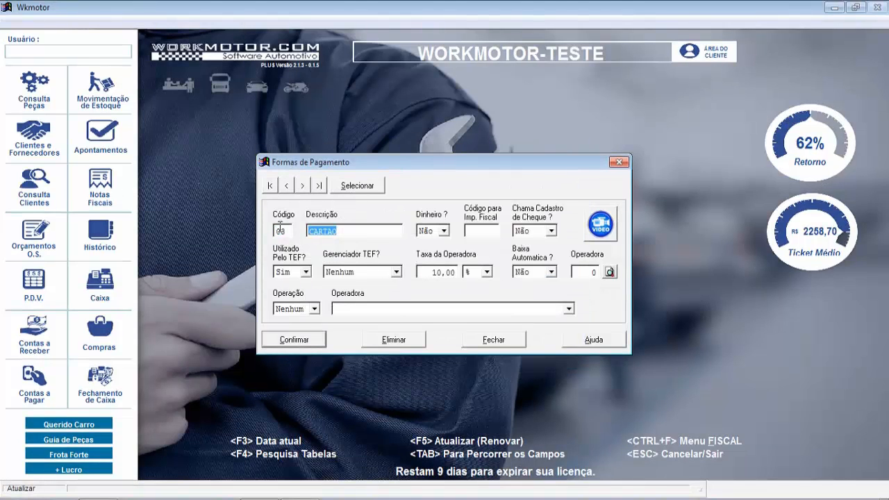
{"action": "key", "text": "Tab"}
{"action": "key", "text": "Tab"}
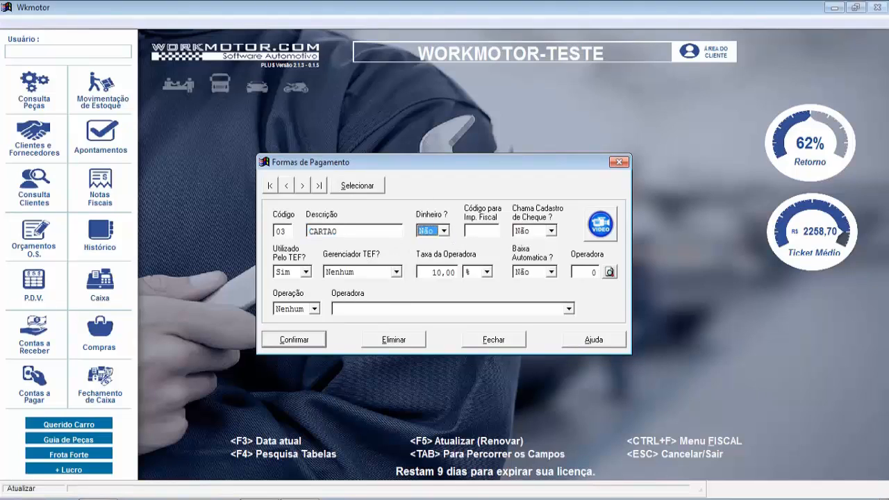
{"action": "key", "text": "Tab"}
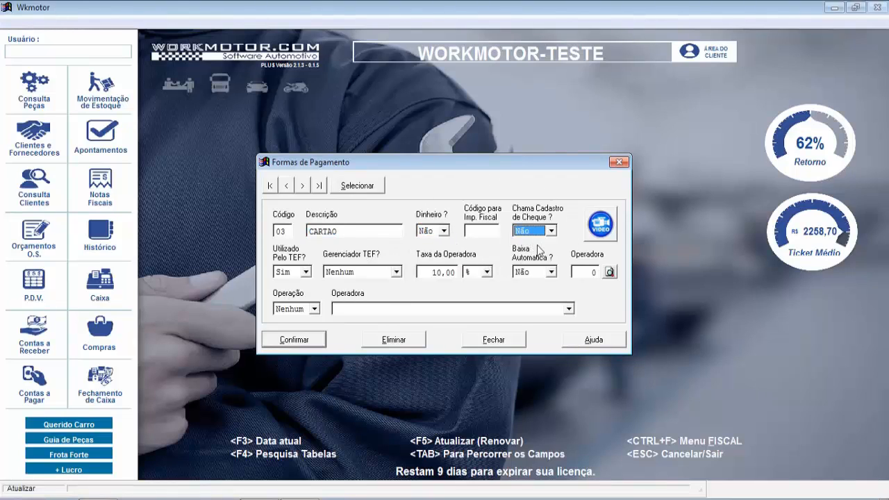
{"action": "key", "text": "Tab"}
{"action": "key", "text": "Tab"}
{"action": "key", "text": "Tab"}
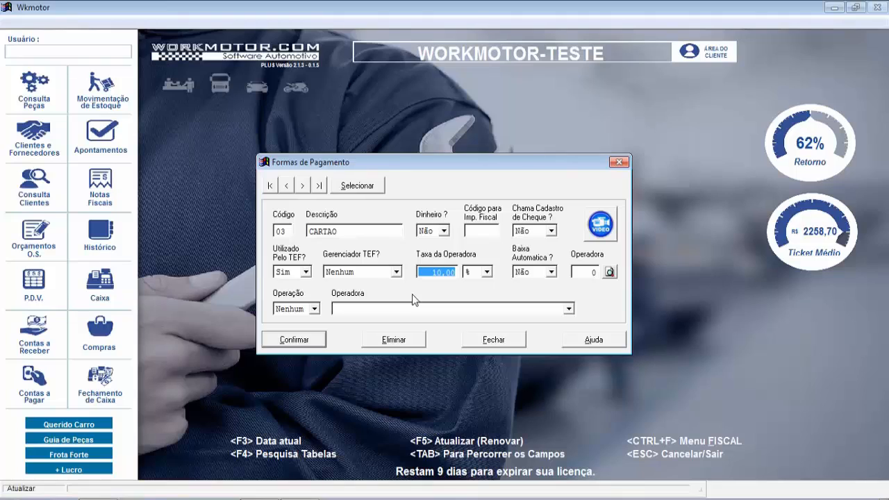
{"action": "key", "text": "Tab"}
{"action": "key", "text": "Tab"}
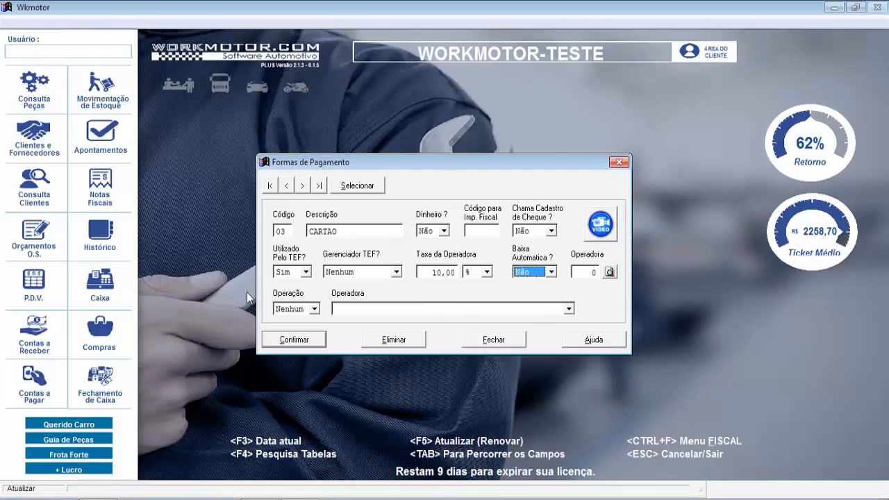
{"action": "left_click", "coordinate": [310, 345]}
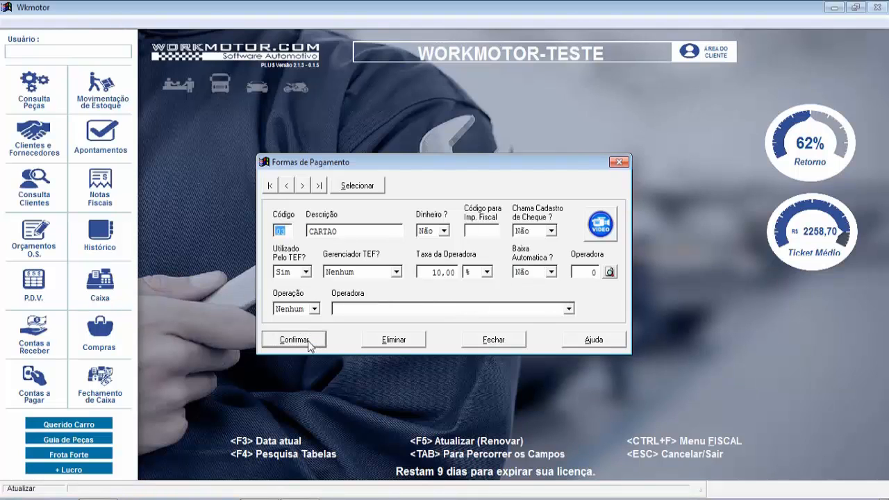
Close the Formas de Pagamento window
{"action": "left_click", "coordinate": [495, 339]}
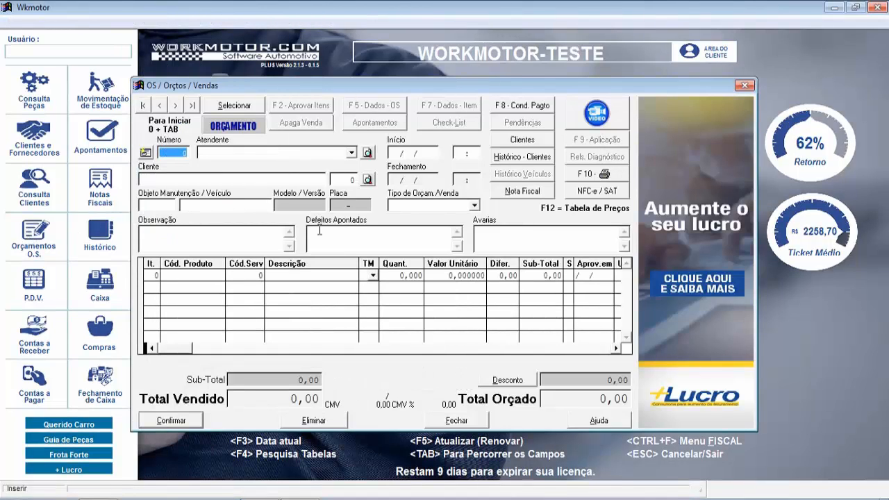
Create new budget 1567 with an attendant chosen and start date 21/03/2017 08:50
{"action": "left_click", "coordinate": [235, 107]}
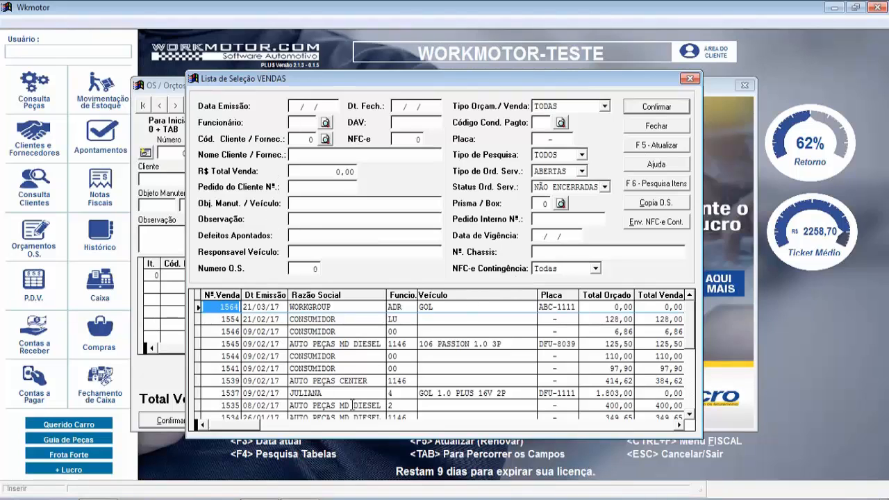
{"action": "left_click", "coordinate": [689, 80]}
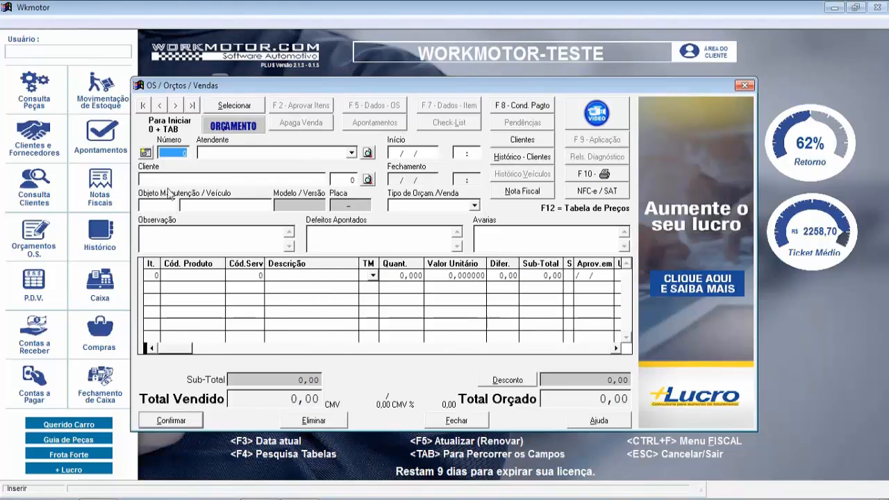
{"action": "key", "text": "Tab"}
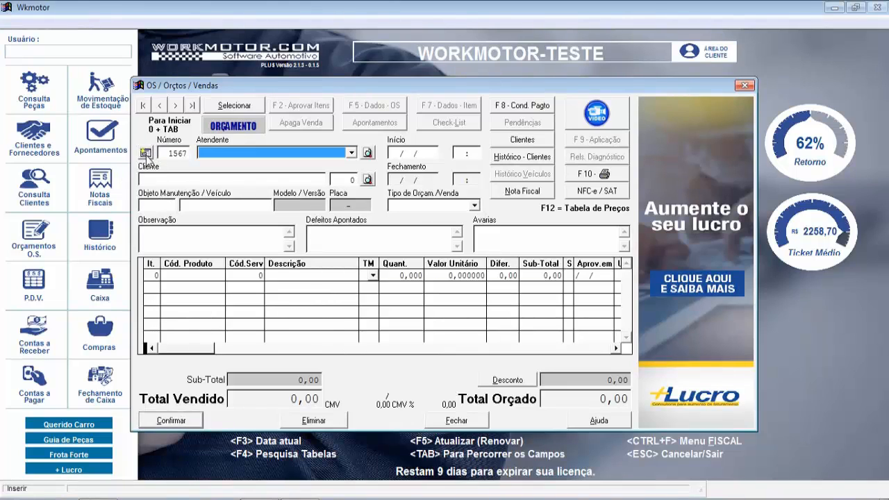
{"action": "left_click", "coordinate": [352, 154]}
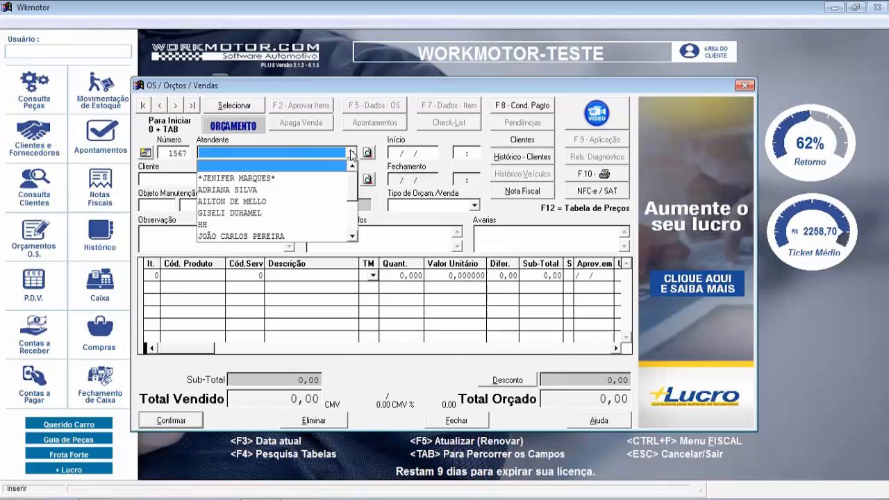
{"action": "left_click", "coordinate": [264, 189]}
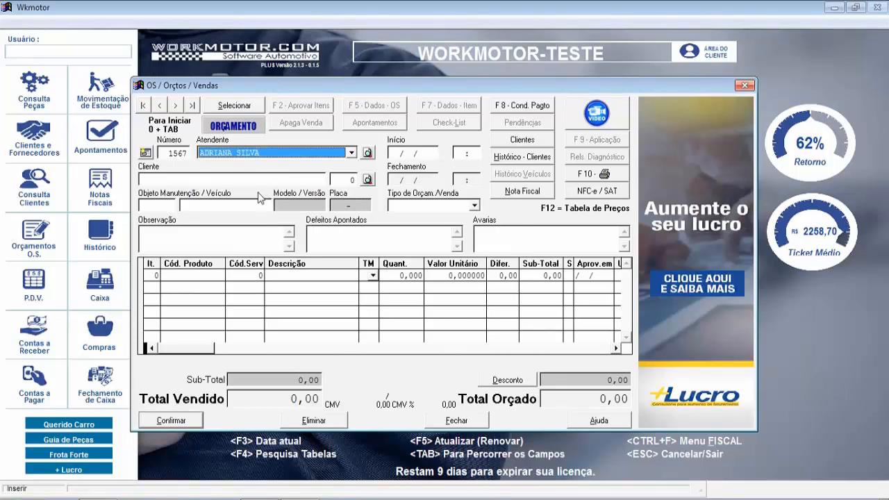
{"action": "key", "text": "Tab"}
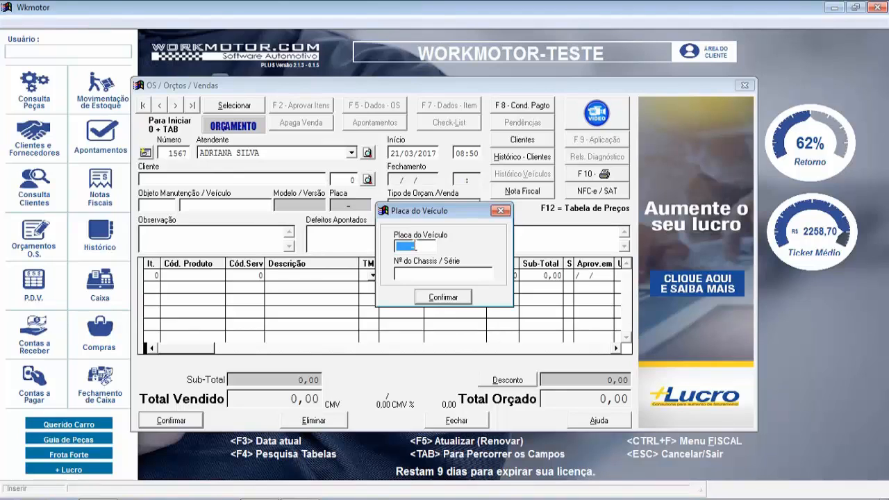
Enter vehicle plate ABC-1111 and dismiss the open sales notice for it
{"action": "type", "text": "ABC-1111"}
{"action": "left_click", "coordinate": [446, 300]}
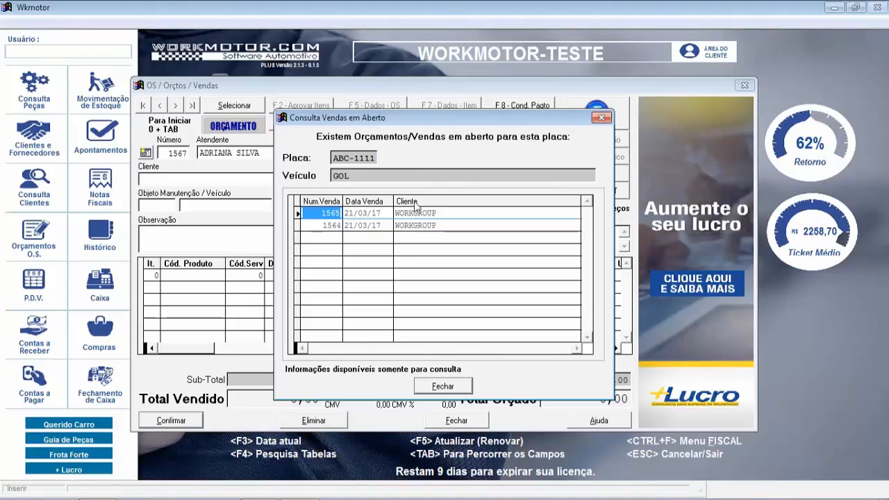
{"action": "left_click", "coordinate": [603, 119]}
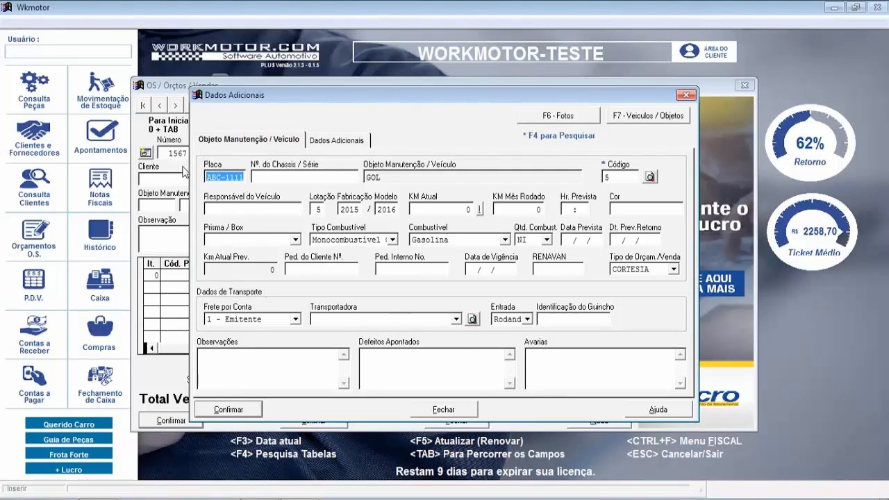
Fill in the name of the vehicle's responsible person in Dados Adicionais
{"action": "key", "text": "Tab"}
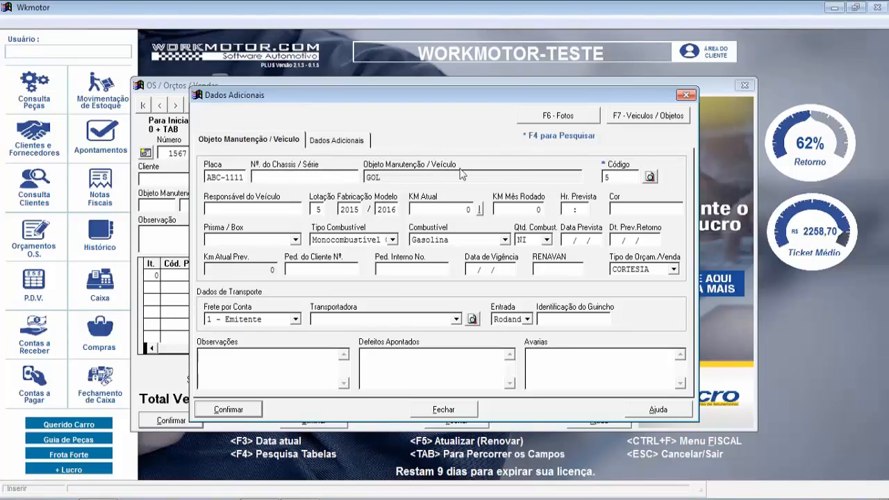
{"action": "key", "text": "Tab"}
{"action": "key", "text": "Tab"}
{"action": "type", "text": "JOÃO"}
{"action": "key", "text": "Tab"}
{"action": "key", "text": "Tab"}
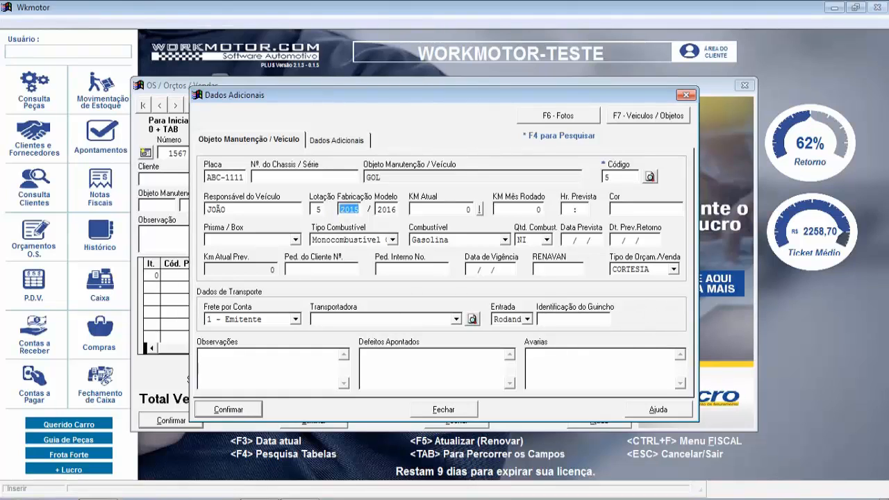
{"action": "key", "text": "Tab"}
{"action": "key", "text": "Tab"}
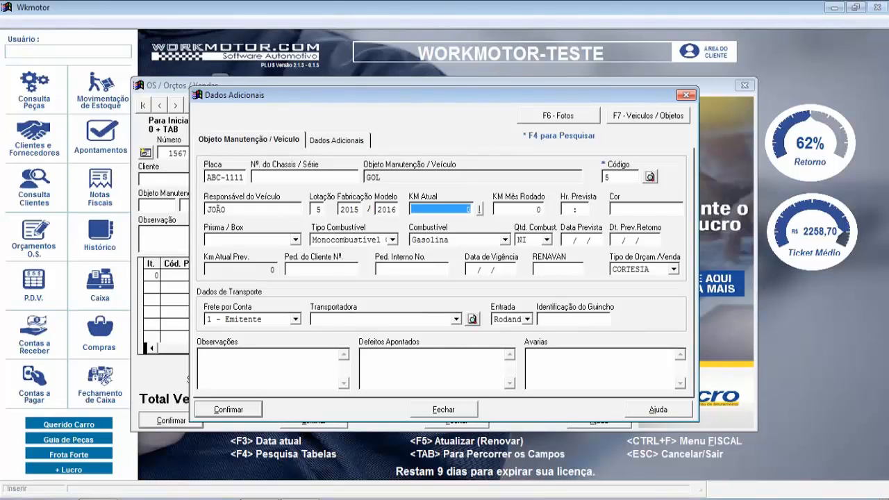
Enter a current mileage, triggering the KM-at-zero confirmation
{"action": "type", "text": "40"}
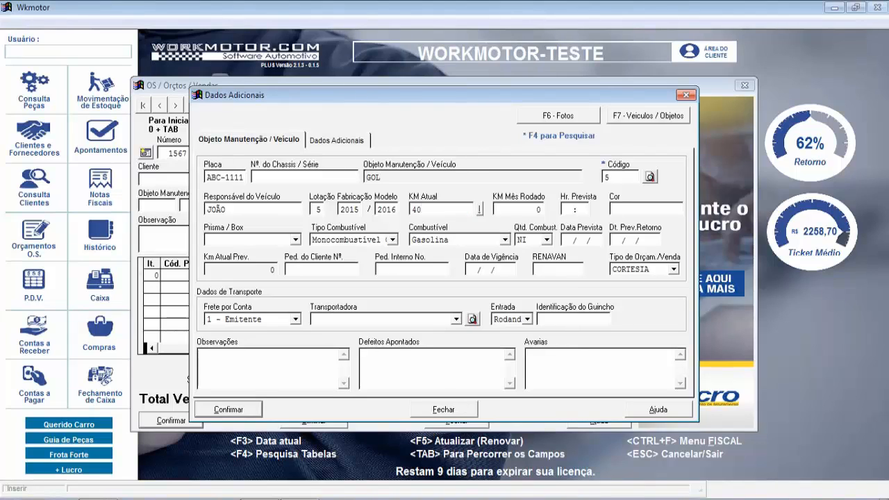
{"action": "type", "text": "0.0"}
{"action": "key", "text": "BackSpace"}
{"action": "key", "text": "BackSpace"}
{"action": "key", "text": "BackSpace"}
{"action": "key", "text": "BackSpace"}
{"action": "key", "text": "BackSpace"}
{"action": "key", "text": "Tab"}
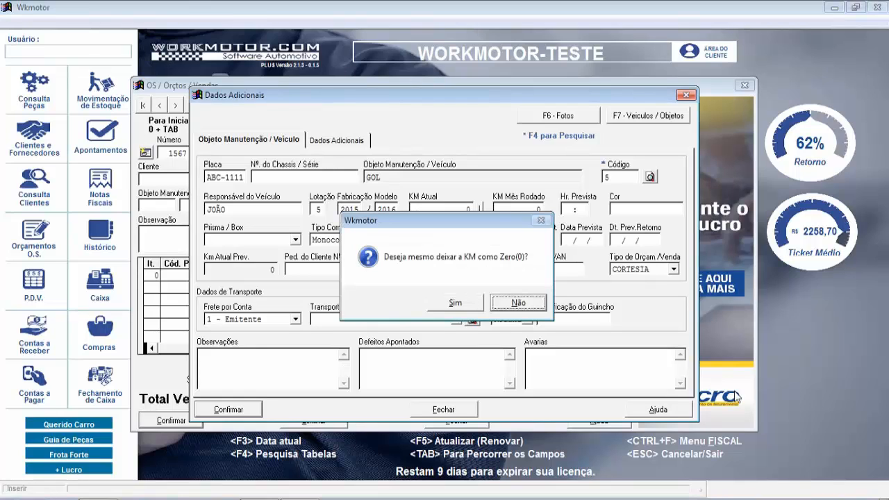
Decline leaving KM at zero, close the pop-ups and set current mileage to 400
{"action": "left_click_drag", "start_coordinate": [529, 221], "coordinate": [533, 220]}
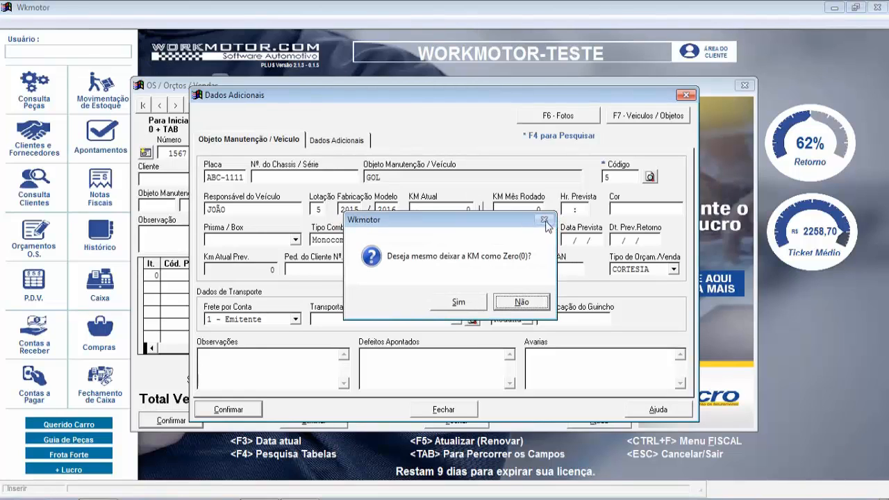
{"action": "left_click", "coordinate": [524, 307]}
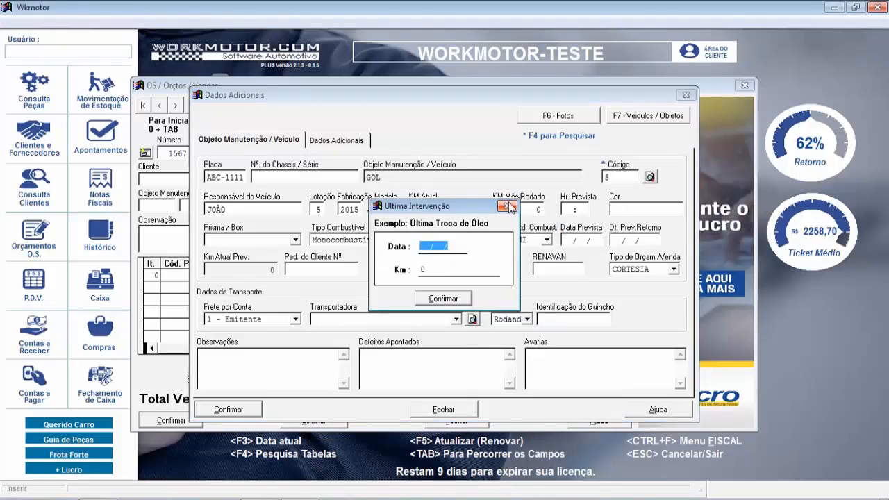
{"action": "left_click", "coordinate": [509, 207]}
{"action": "left_click", "coordinate": [501, 300]}
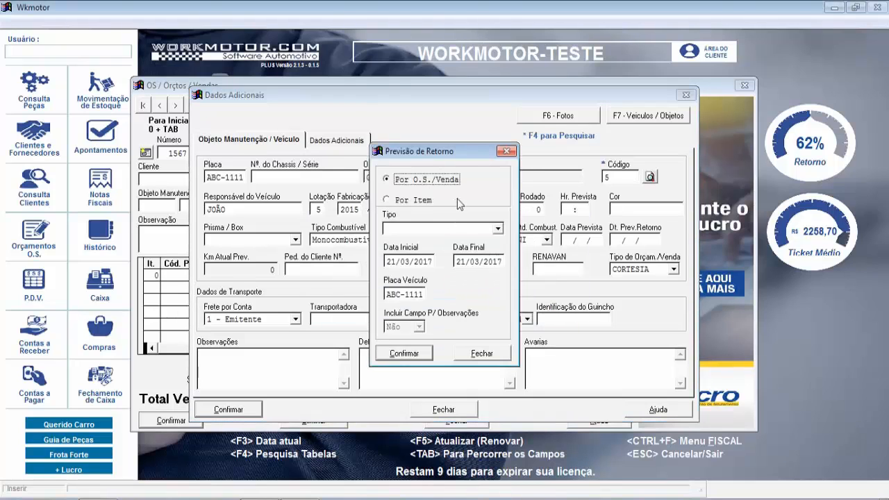
{"action": "left_click", "coordinate": [507, 151]}
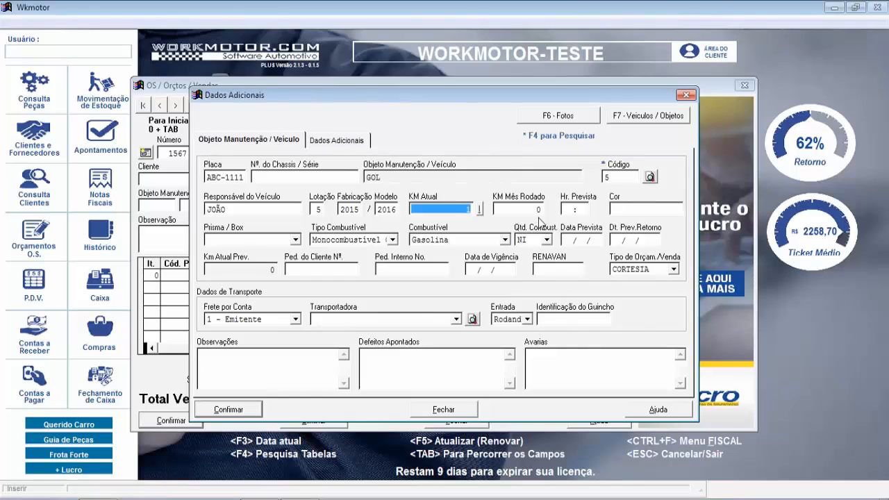
{"action": "type", "text": "4000"}
{"action": "key", "text": "Tab"}
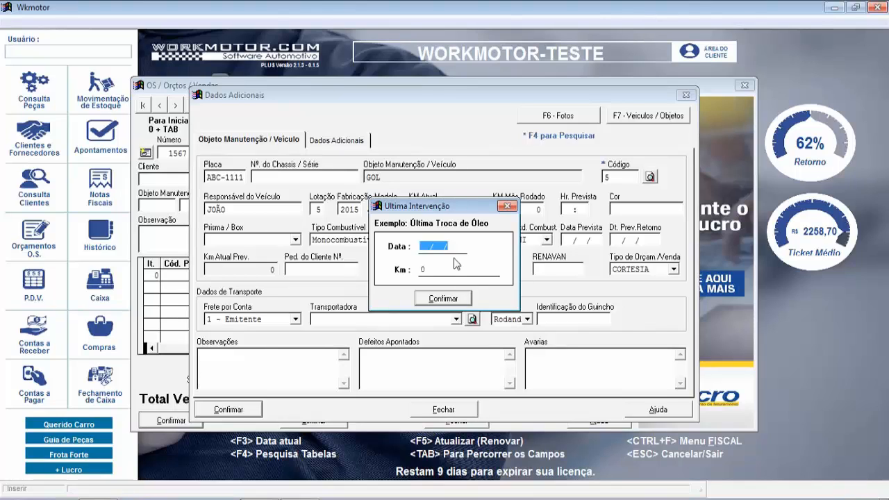
Record the last oil change on 21/12/16 at 300 km, giving 33 km per month
{"action": "type", "text": "211216"}
{"action": "key", "text": "Tab"}
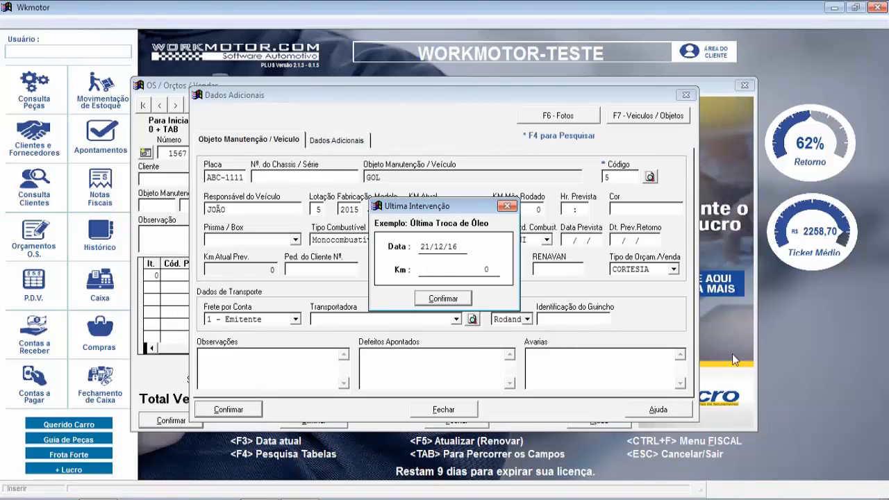
{"action": "type", "text": "300"}
{"action": "key", "text": "BackSpace"}
{"action": "key", "text": "BackSpace"}
{"action": "key", "text": "BackSpace"}
{"action": "type", "text": "3000"}
{"action": "key", "text": "Tab"}
{"action": "left_click", "coordinate": [417, 299]}
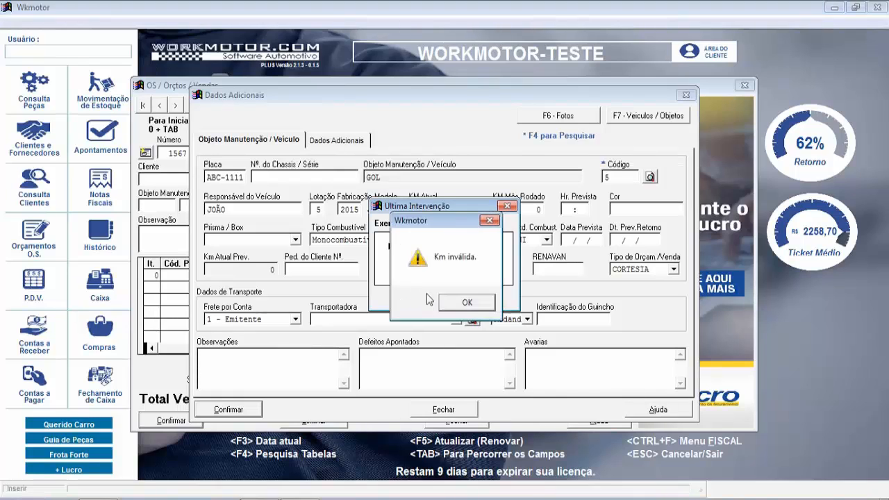
{"action": "left_click", "coordinate": [464, 301]}
{"action": "type", "text": "300."}
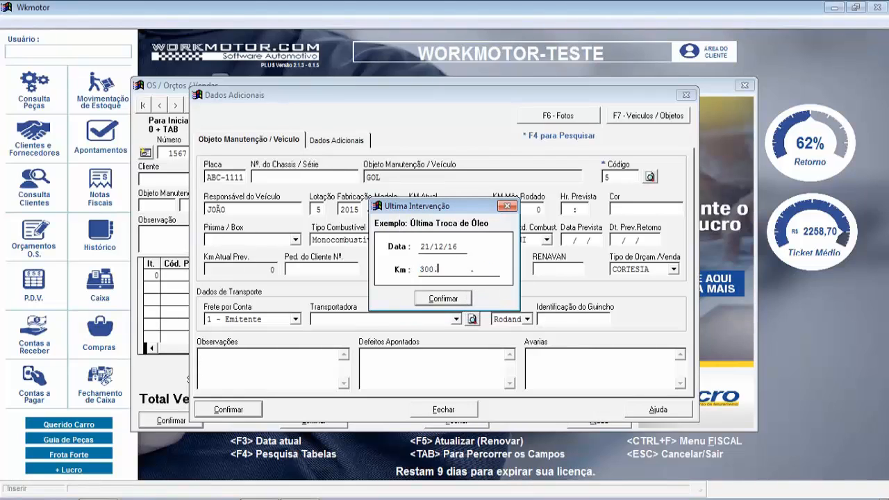
{"action": "key", "text": "Tab"}
{"action": "left_click", "coordinate": [441, 298]}
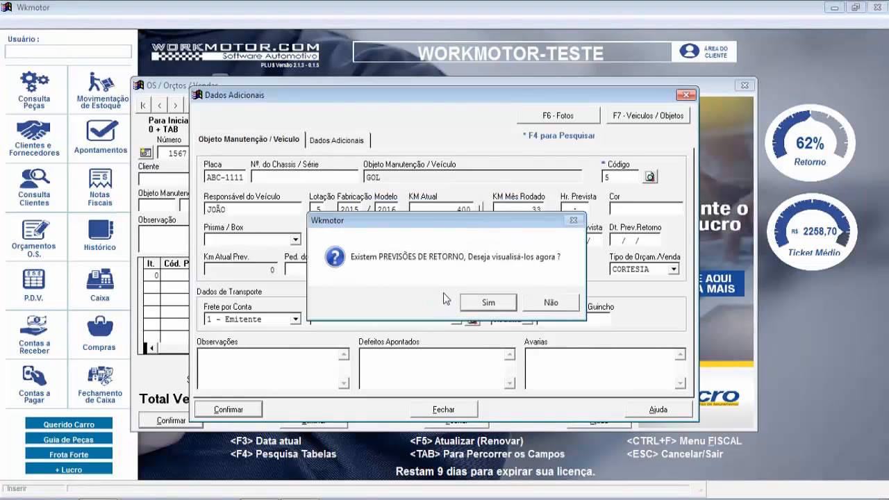
{"action": "left_click", "coordinate": [550, 305]}
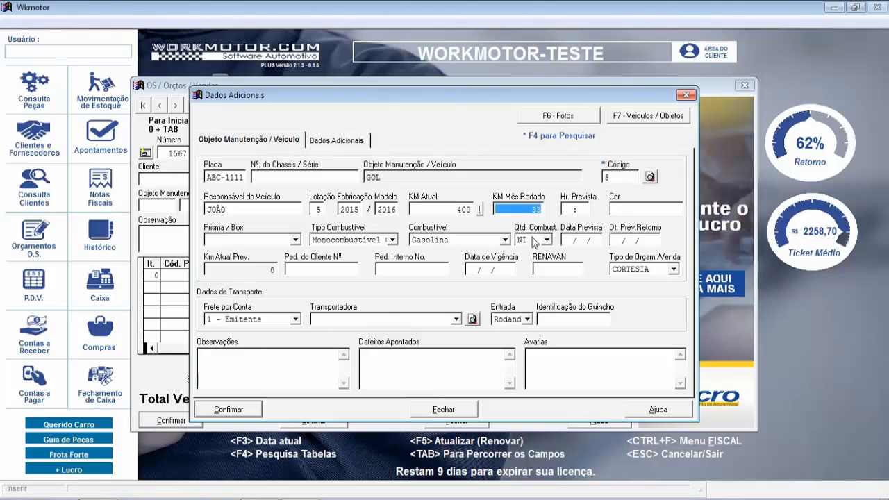
{"action": "key", "text": "Tab"}
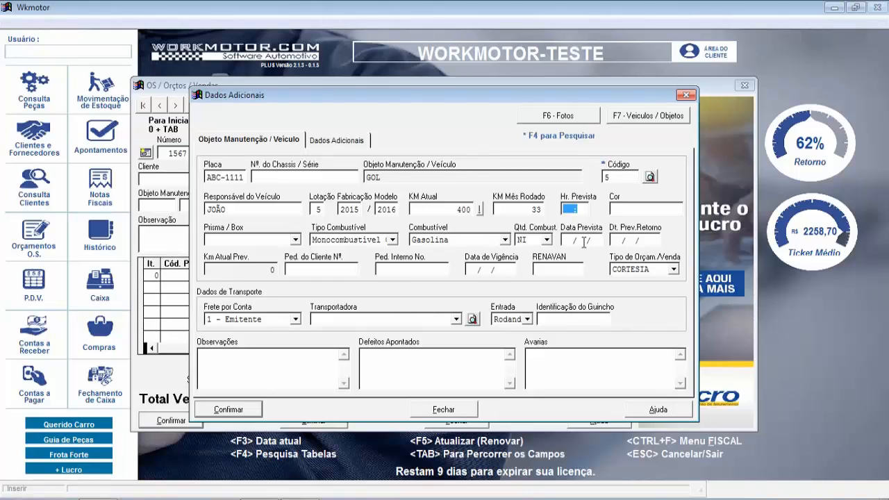
Fill Hr. Prevista 4, Cor BRANCO, Data Prevista 22/03/17 and Dt.Prev.Retorno 20/07/2017
{"action": "type", "text": "4"}
{"action": "type", "text": "BRANCO"}
{"action": "key", "text": "Tab"}
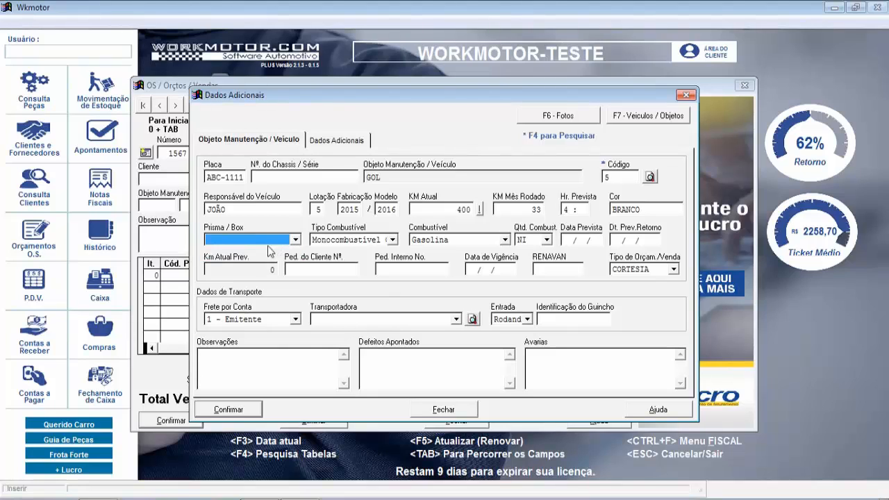
{"action": "key", "text": "Tab"}
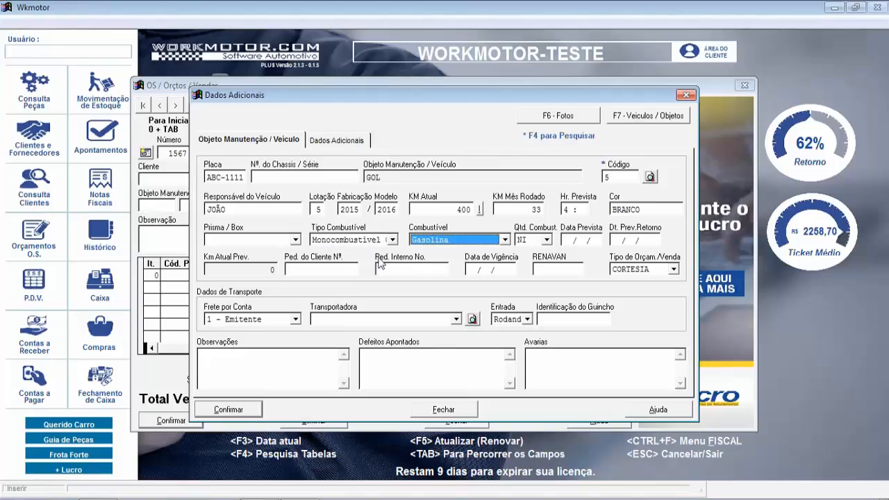
{"action": "key", "text": "Tab"}
{"action": "key", "text": "Tab"}
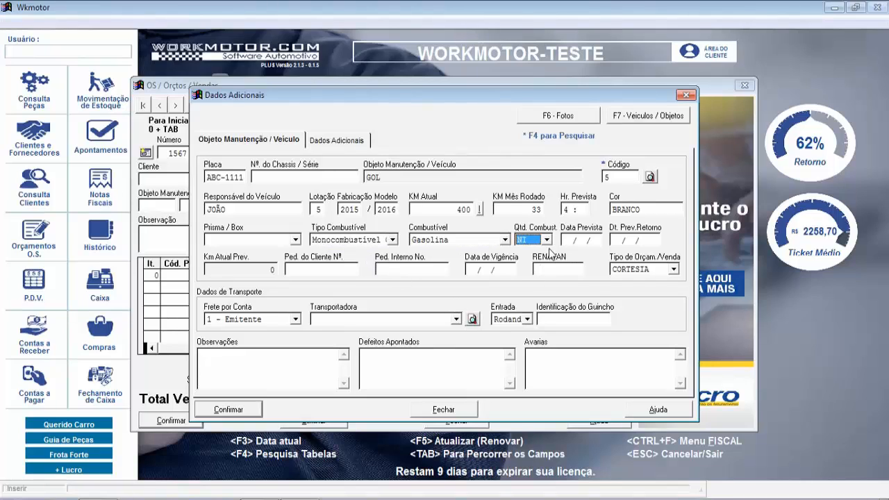
{"action": "key", "text": "Tab"}
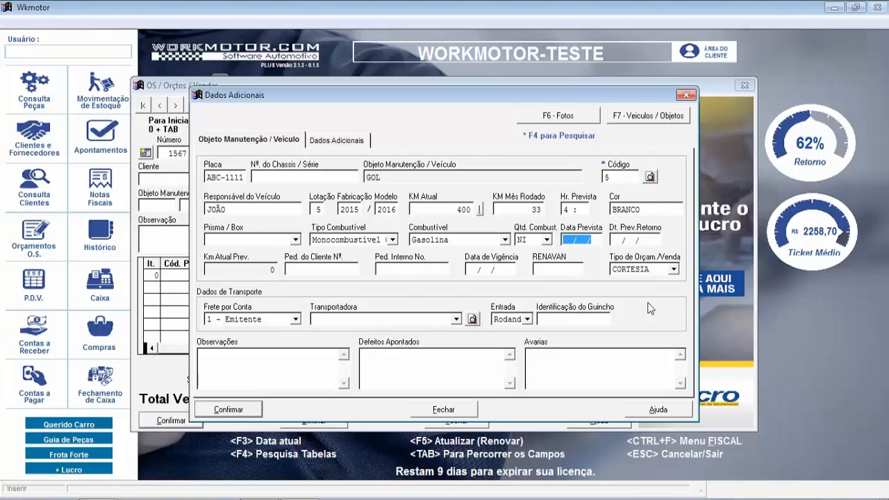
{"action": "type", "text": "22/03/17"}
{"action": "key", "text": "Tab"}
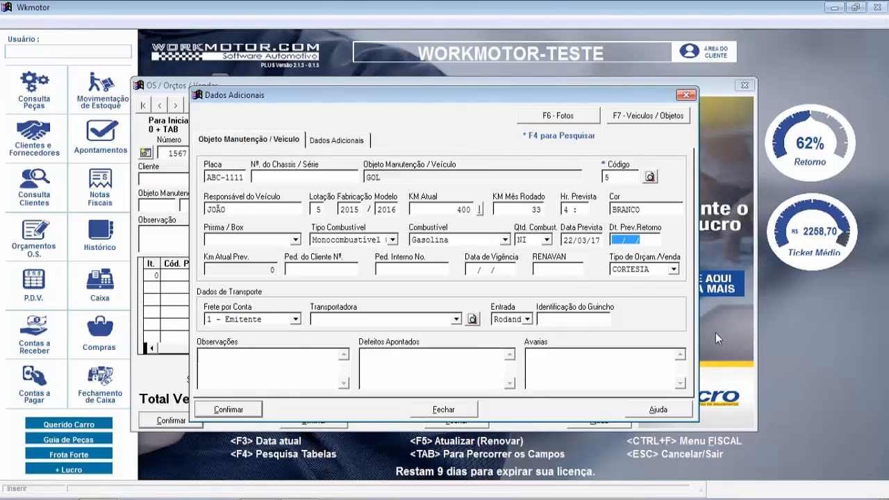
{"action": "type", "text": "20/07/2017"}
{"action": "key", "text": "Tab"}
{"action": "key", "text": "Tab"}
{"action": "key", "text": "Tab"}
{"action": "key", "text": "Tab"}
{"action": "key", "text": "Tab"}
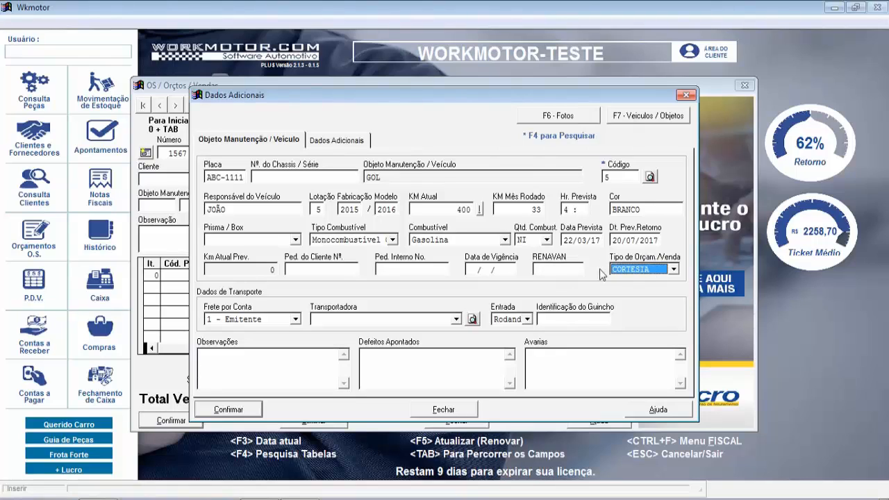
Set the budget type to VENDAS
{"action": "left_click", "coordinate": [652, 275]}
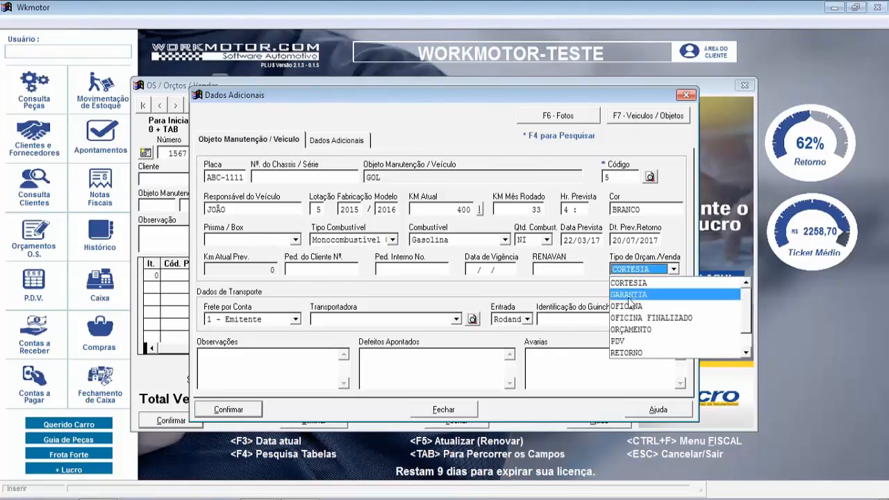
{"action": "left_click", "coordinate": [746, 353]}
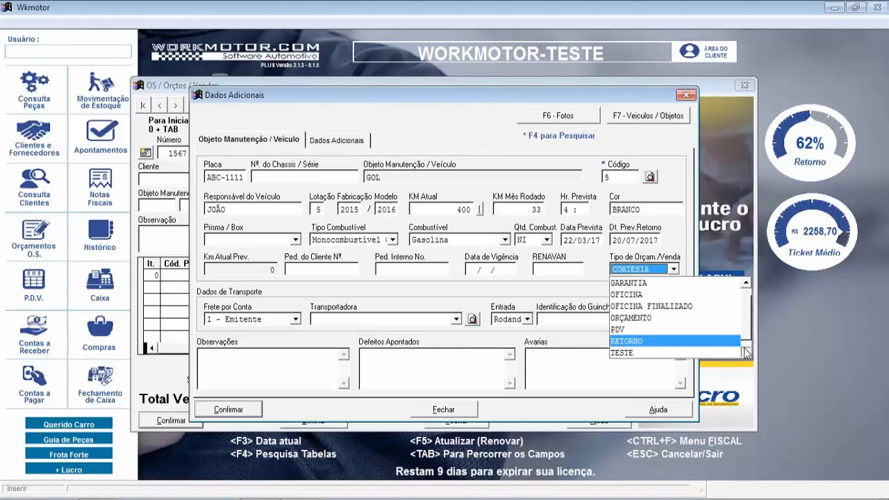
{"action": "left_click", "coordinate": [746, 353]}
{"action": "left_click", "coordinate": [659, 352]}
{"action": "key", "text": "Tab"}
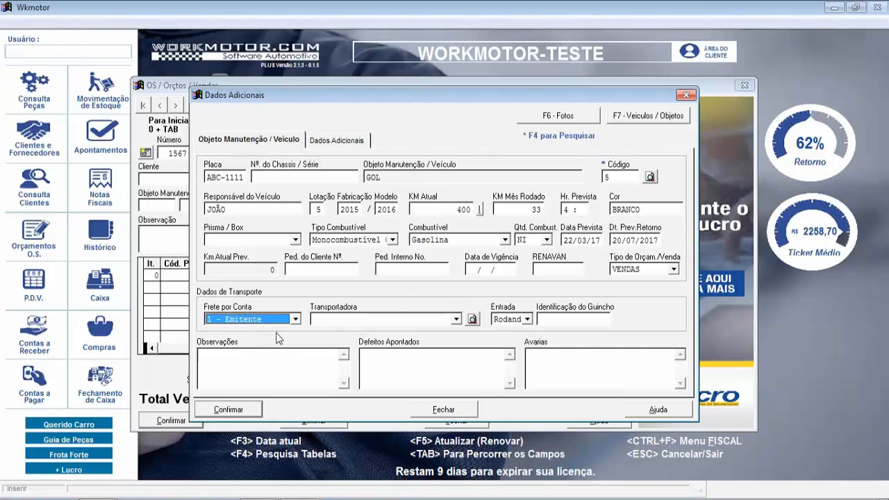
{"action": "key", "text": "Tab"}
{"action": "key", "text": "Tab"}
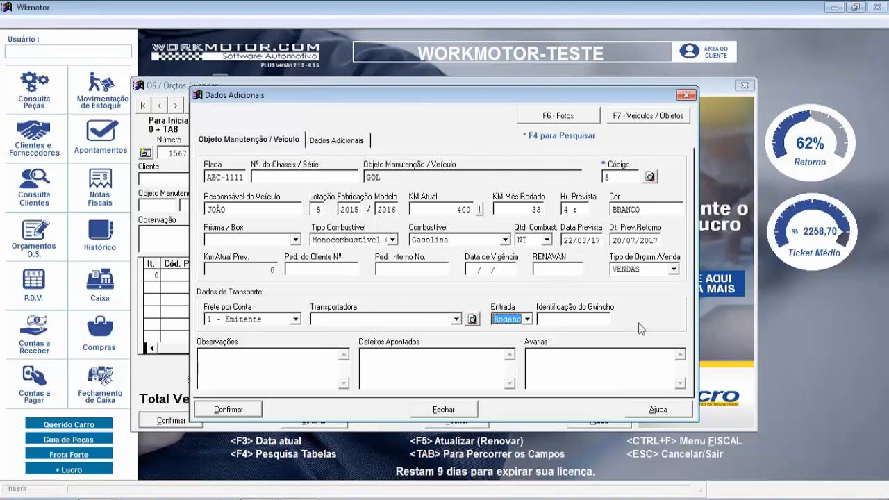
{"action": "key", "text": "Tab"}
Try Guincho as the arrival mode, then set it back to Rodando
{"action": "left_click", "coordinate": [527, 320]}
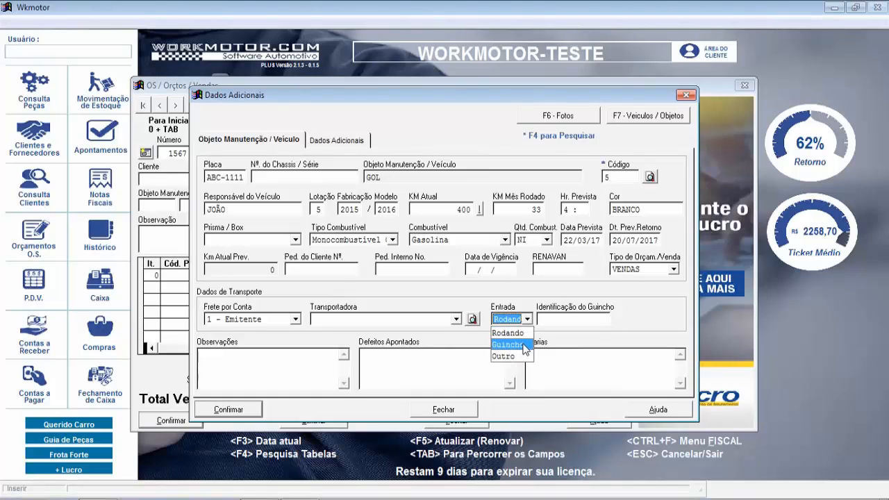
{"action": "left_click", "coordinate": [525, 345]}
{"action": "left_click", "coordinate": [554, 318]}
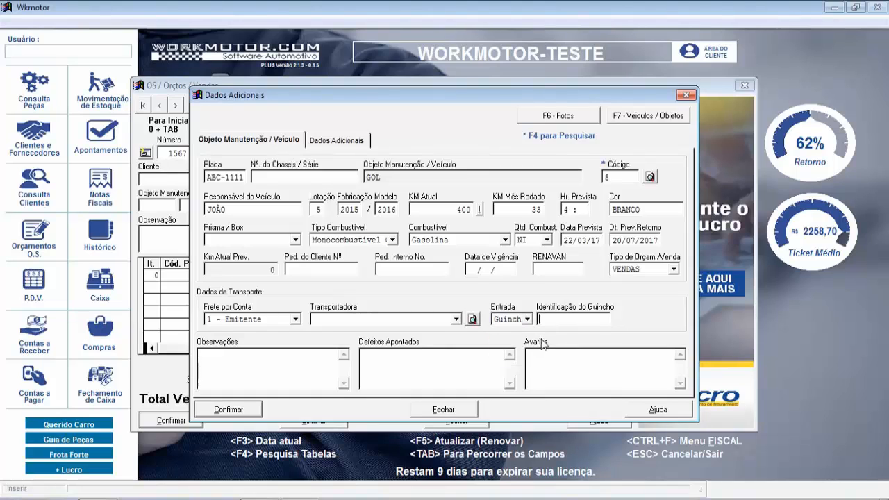
{"action": "left_click", "coordinate": [528, 319]}
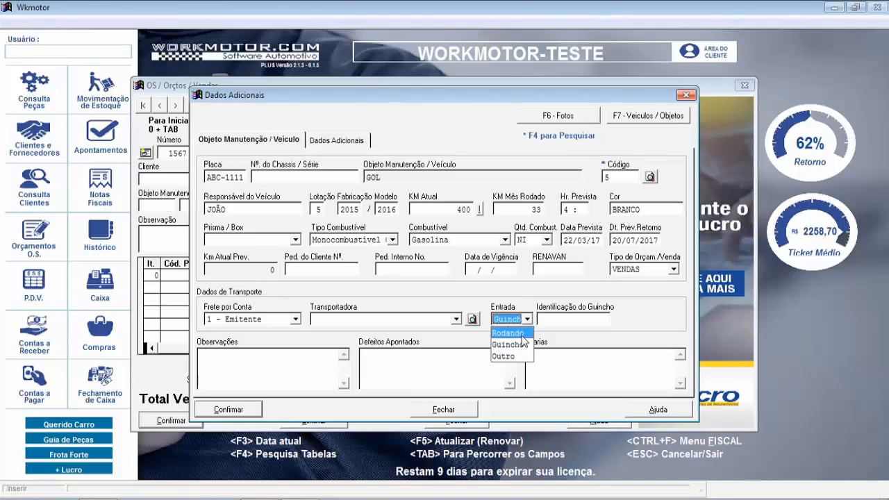
{"action": "left_click", "coordinate": [514, 335]}
{"action": "key", "text": "Tab"}
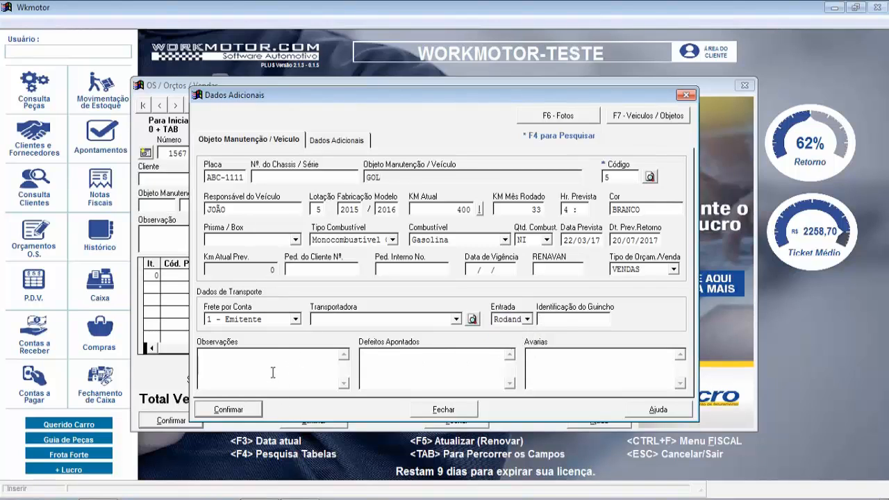
Note 'entrega do carro às 17h' in the Observações box
{"action": "left_click_drag", "start_coordinate": [307, 93], "coordinate": [466, 29]}
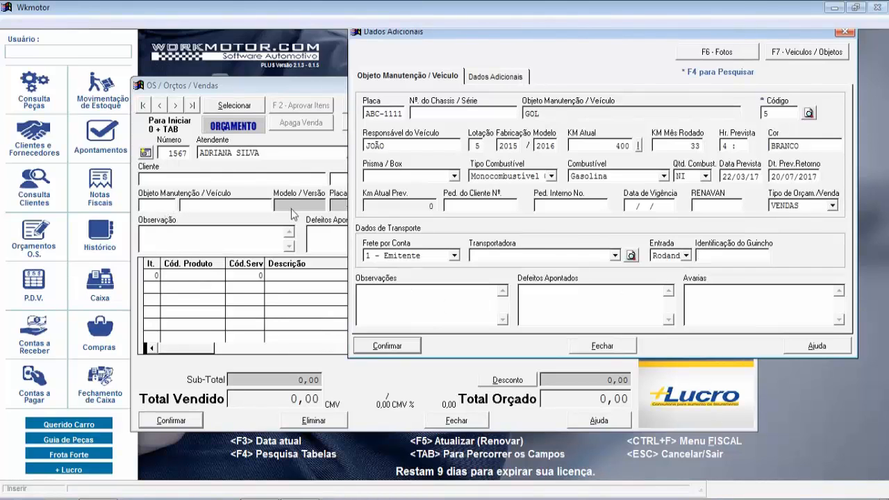
{"action": "left_click_drag", "start_coordinate": [484, 46], "coordinate": [360, 62]}
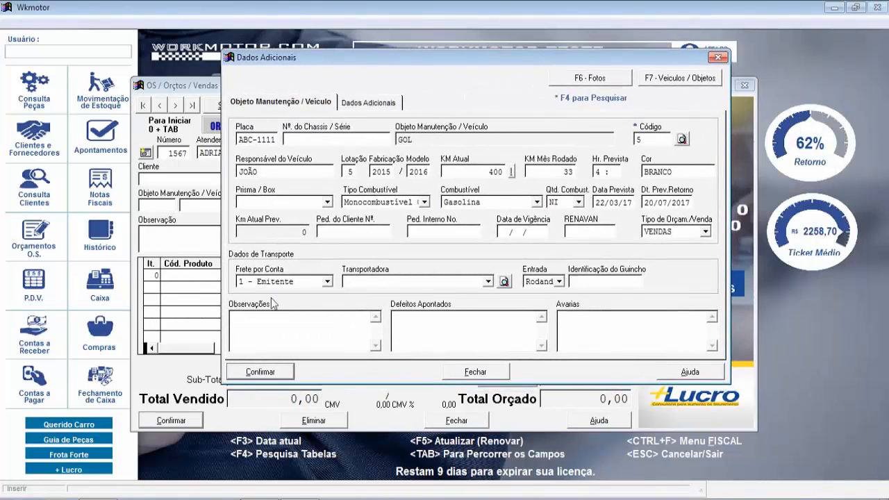
{"action": "left_click", "coordinate": [292, 338]}
{"action": "type", "text": "entrga"}
{"action": "key", "text": "BackSpace"}
{"action": "key", "text": "BackSpace"}
{"action": "key", "text": "BackSpace"}
{"action": "type", "text": "rega do carro às 17h"}
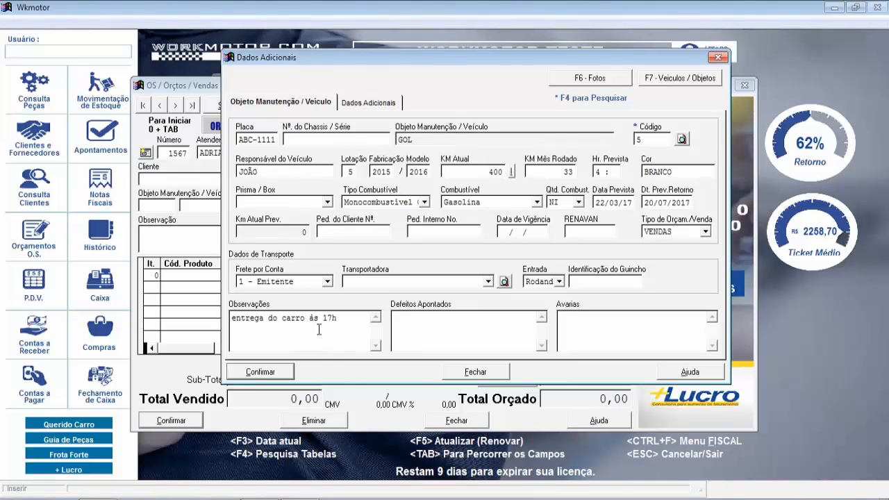
{"action": "key", "text": "Tab"}
Record defect 'ruido no motor' and damage 'risco na porta direita', then return to Dados Adicionais
{"action": "key", "text": "BackSpace"}
{"action": "key", "text": "BackSpace"}
{"action": "type", "text": "ruido no motor"}
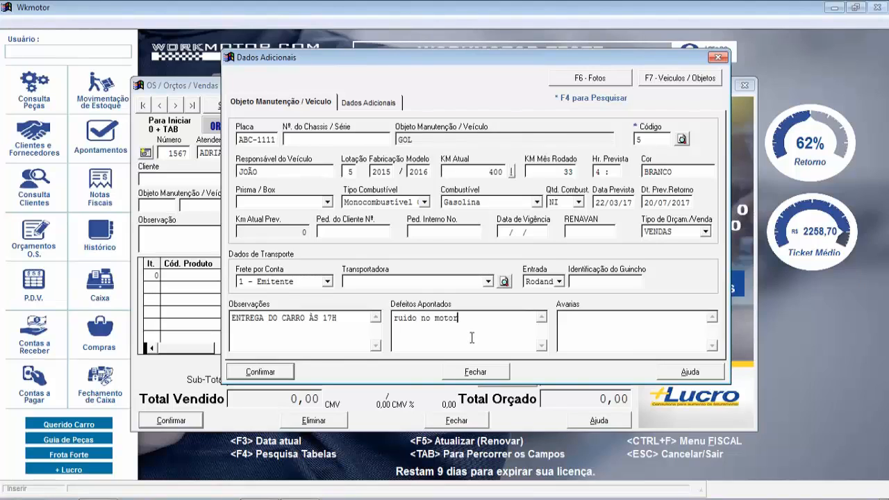
{"action": "left_click", "coordinate": [575, 330]}
{"action": "type", "text": "ris"}
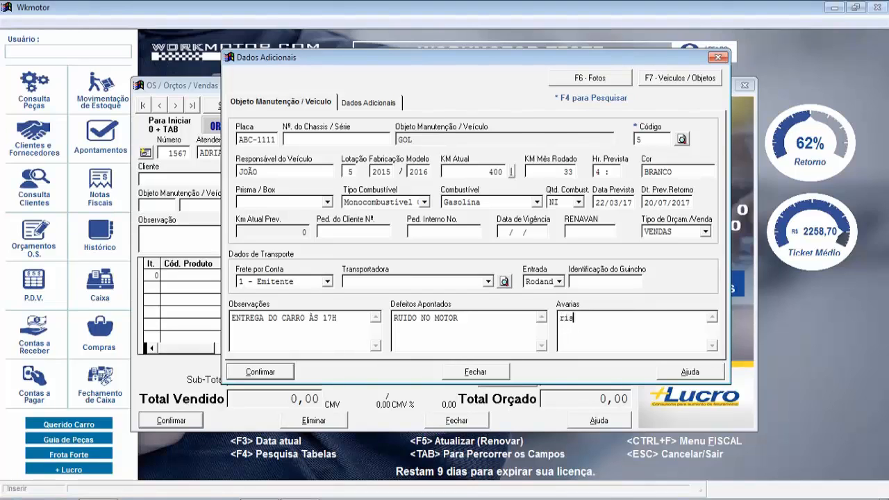
{"action": "type", "text": "co na porta direita"}
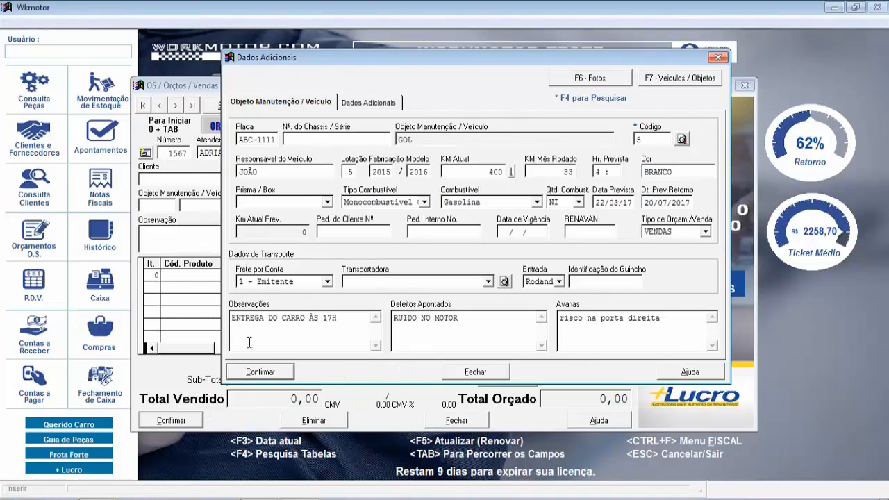
{"action": "left_click", "coordinate": [361, 104]}
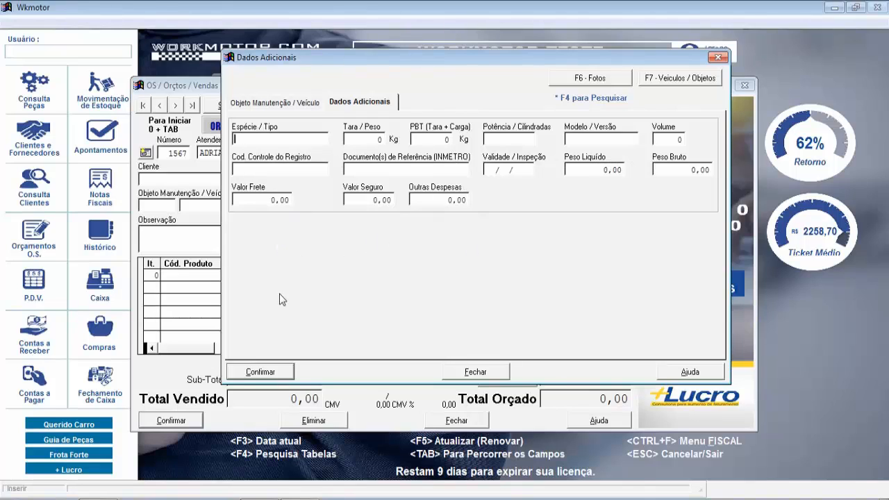
Confirm the vehicle data and move through client WORKGROUP and vehicle fields into the items grid
{"action": "left_click", "coordinate": [260, 372]}
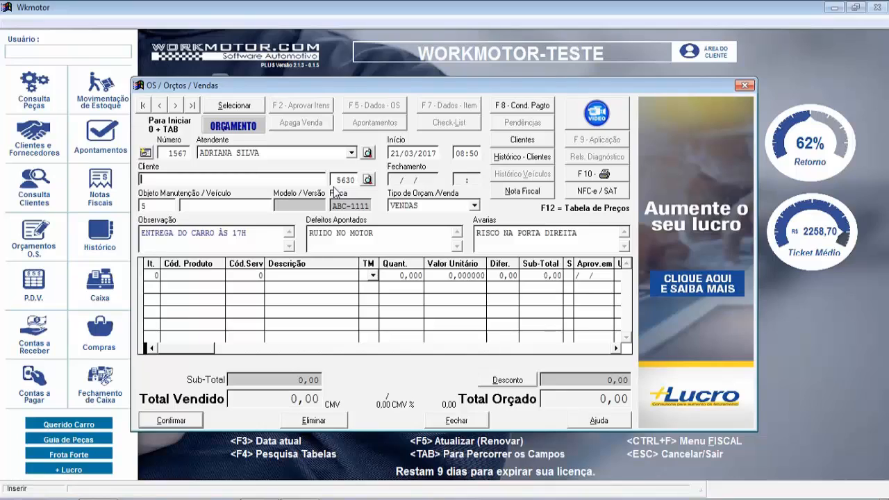
{"action": "key", "text": "Tab"}
{"action": "key", "text": "Tab"}
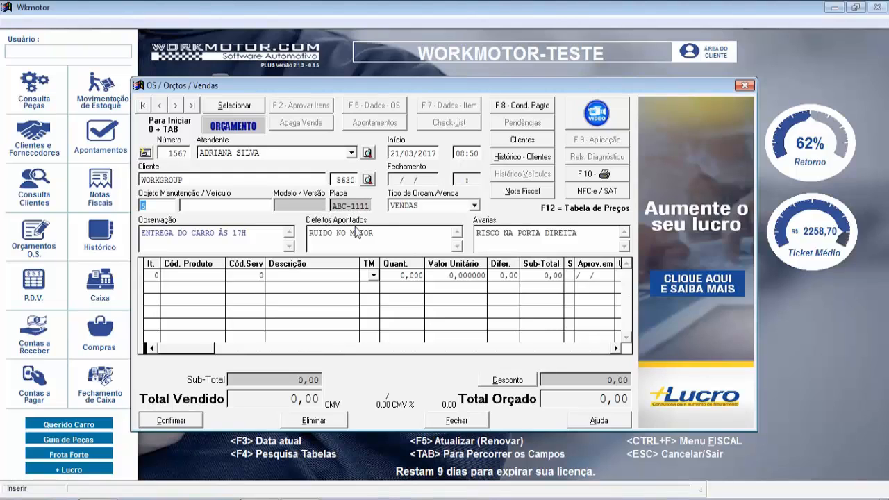
{"action": "key", "text": "Tab"}
{"action": "key", "text": "Tab"}
{"action": "key", "text": "Tab"}
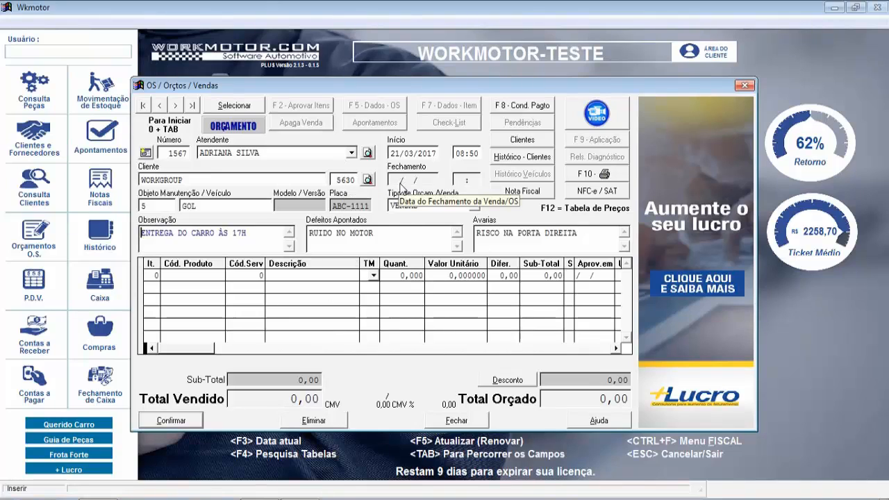
{"action": "key", "text": "Tab"}
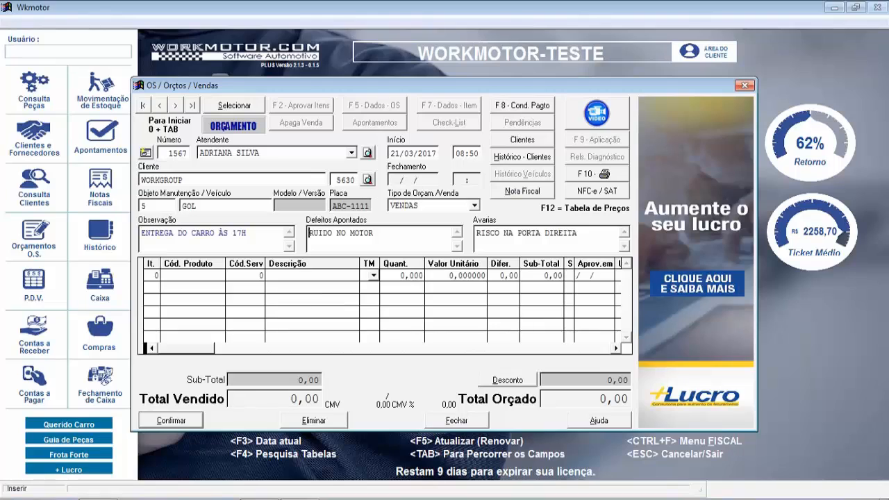
{"action": "key", "text": "Tab"}
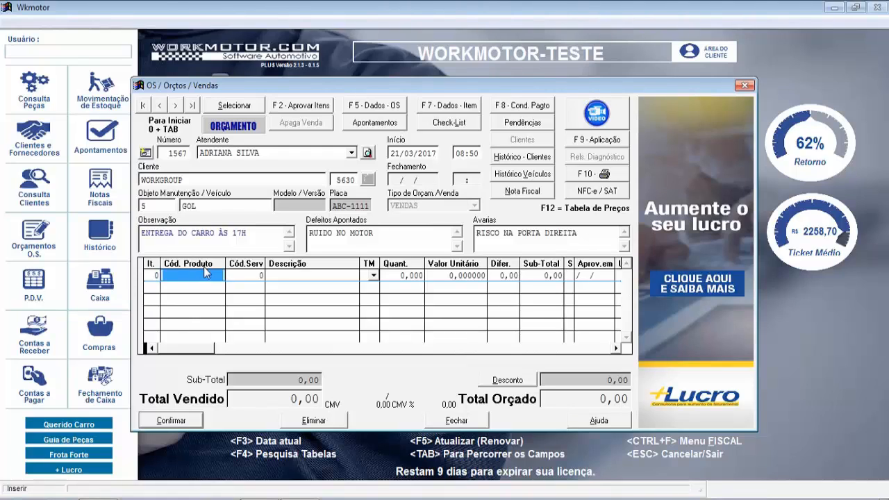
Enter part A87 TESTE AULA as the first line: quantity 1 at the 220,00 unit price
{"action": "type", "text": "A87"}
{"action": "key", "text": "Tab"}
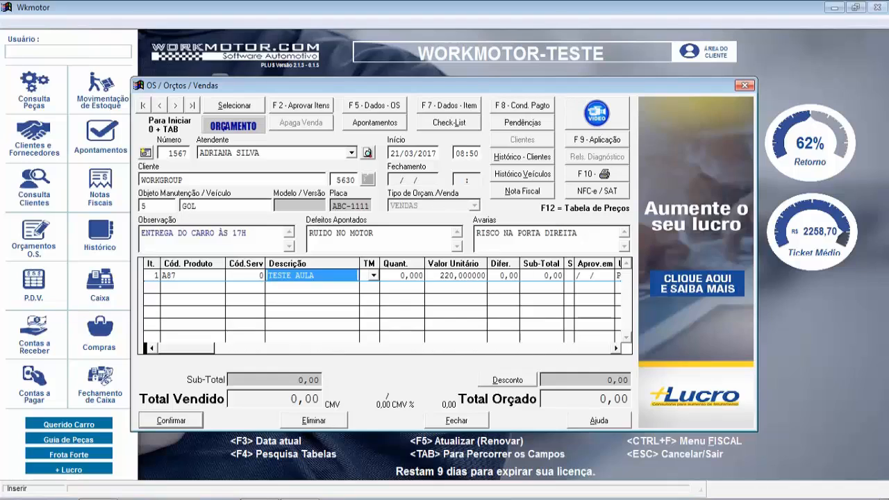
{"action": "key", "text": "Tab"}
{"action": "type", "text": "1"}
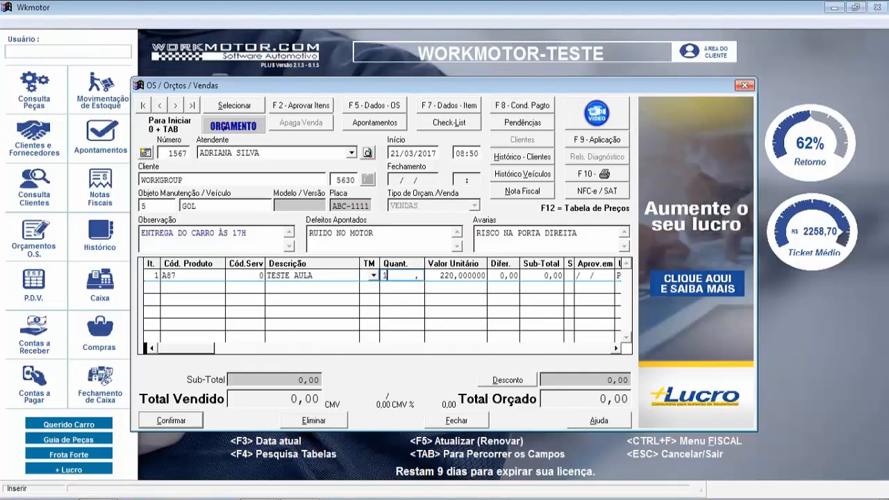
{"action": "key", "text": "Tab"}
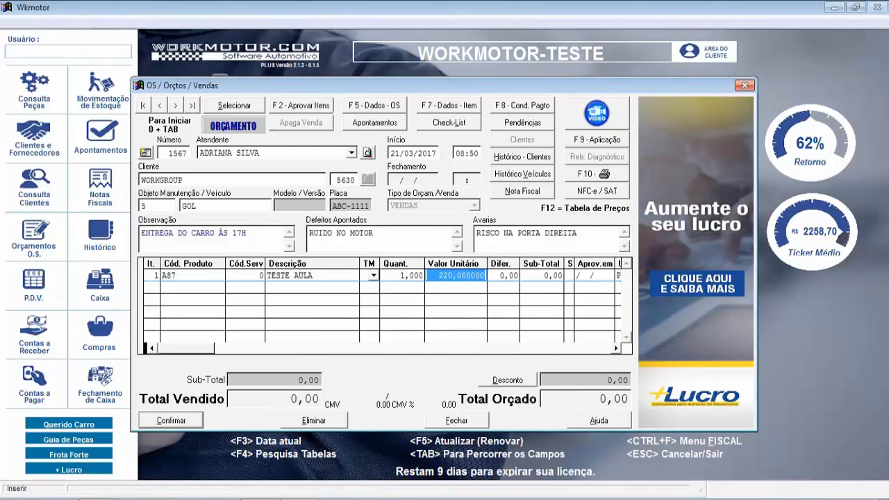
{"action": "key", "text": "Tab"}
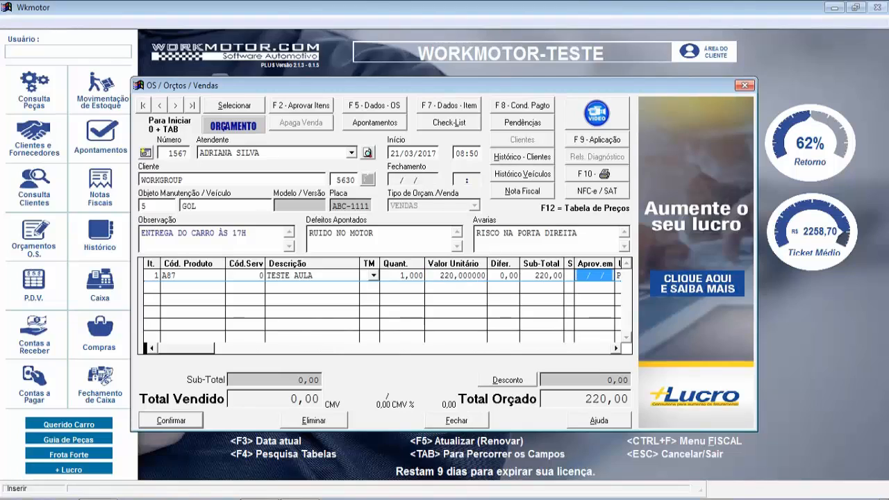
{"action": "key", "text": "Tab"}
{"action": "key", "text": "Tab"}
{"action": "key", "text": "Tab"}
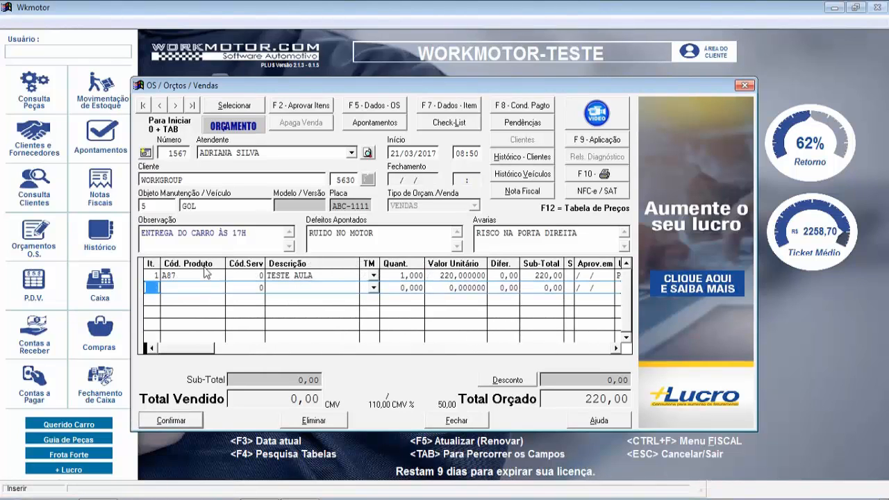
{"action": "key", "text": "Tab"}
{"action": "key", "text": "Tab"}
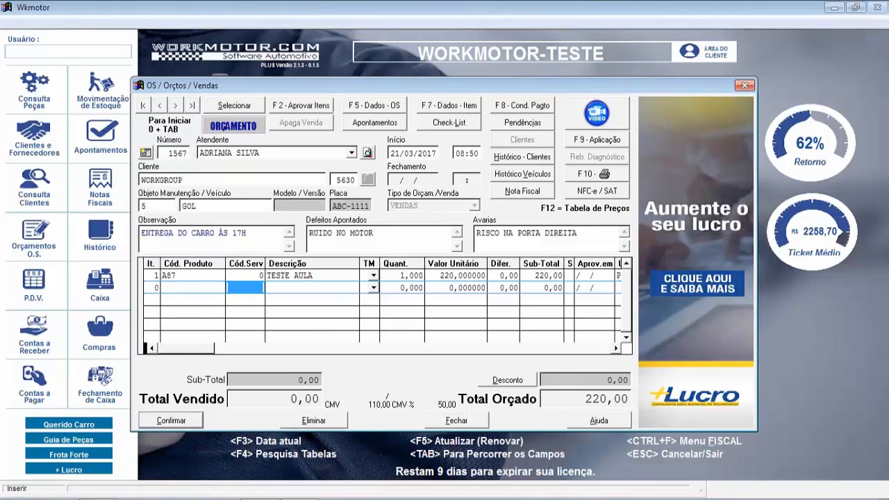
Add service code 1, ALINHAMENTO DIANTEIRO, in row 2 with quantity 1 and unit price 20
{"action": "type", "text": "1"}
{"action": "key", "text": "Tab"}
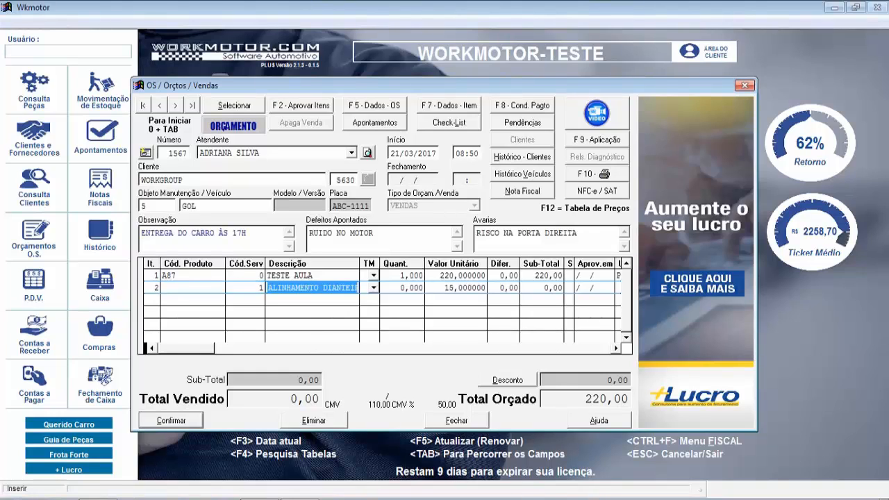
{"action": "key", "text": "Tab"}
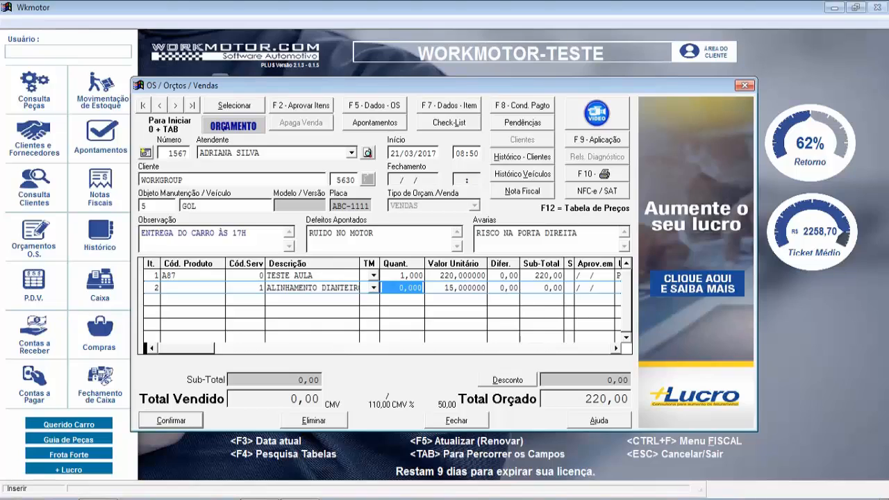
{"action": "type", "text": "1     ,"}
{"action": "key", "text": "Tab"}
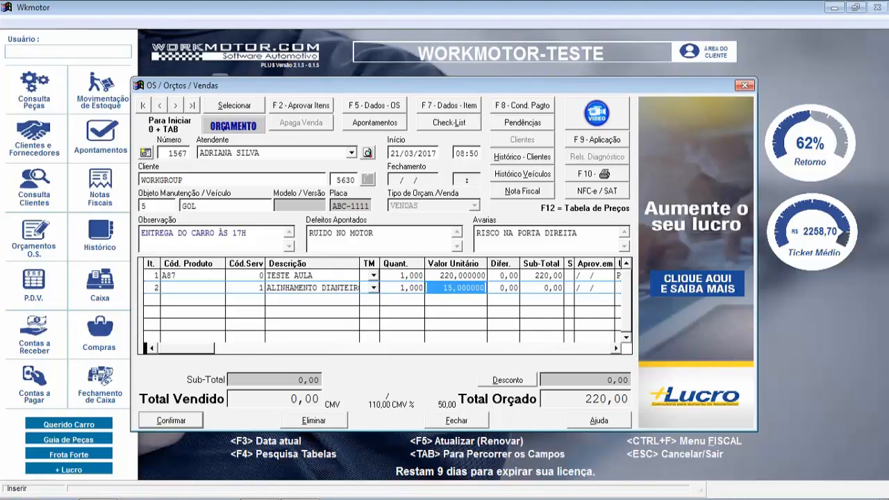
{"action": "type", "text": "20"}
{"action": "key", "text": "Tab"}
{"action": "key", "text": "Tab"}
{"action": "key", "text": "Tab"}
{"action": "key", "text": "Tab"}
{"action": "key", "text": "Tab"}
{"action": "key", "text": "Tab"}
{"action": "key", "text": "Tab"}
{"action": "key", "text": "Tab"}
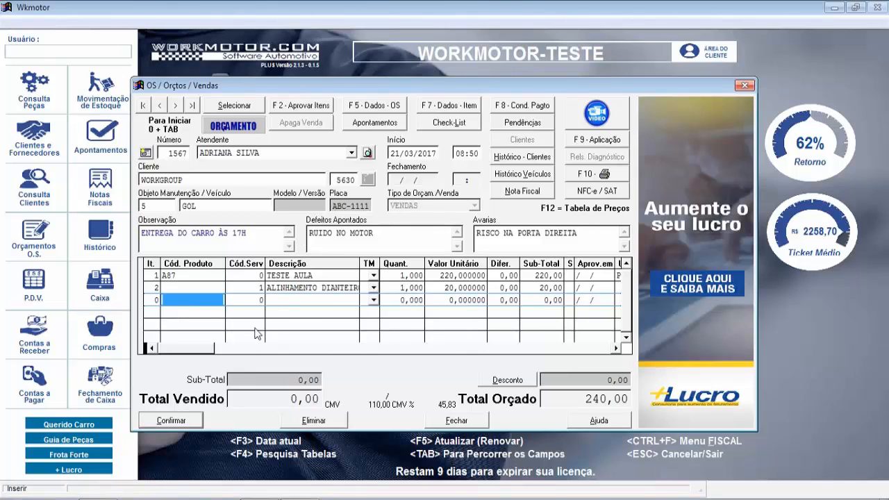
{"action": "left_click", "coordinate": [161, 424]}
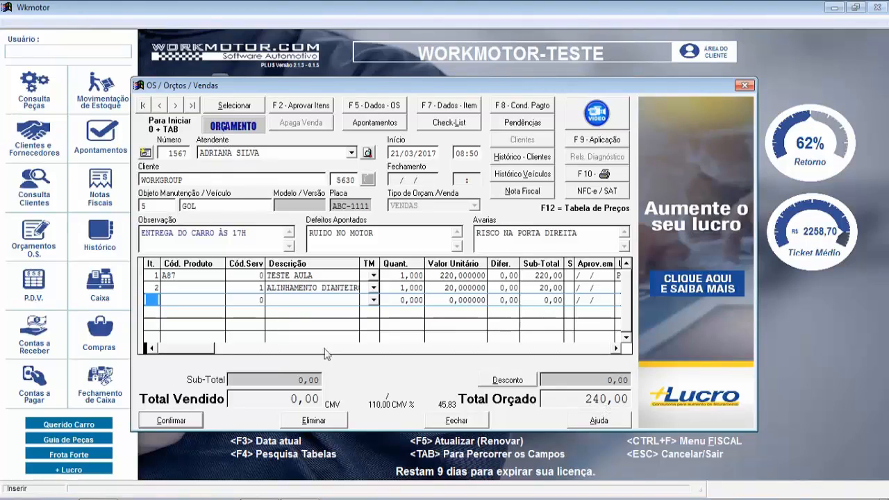
{"action": "left_click", "coordinate": [753, 468]}
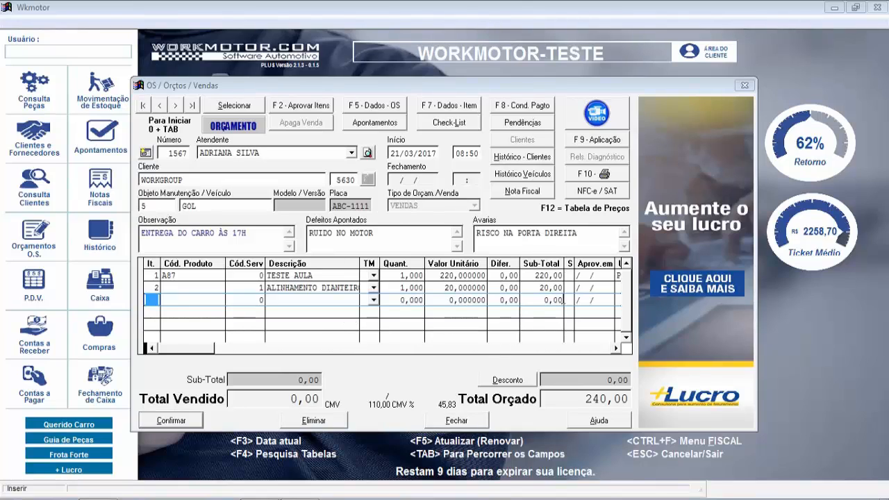
Preview budget 001567 as an Orçamento on screen and scroll through it to the 240,00 Total Geral
{"action": "left_click", "coordinate": [598, 178]}
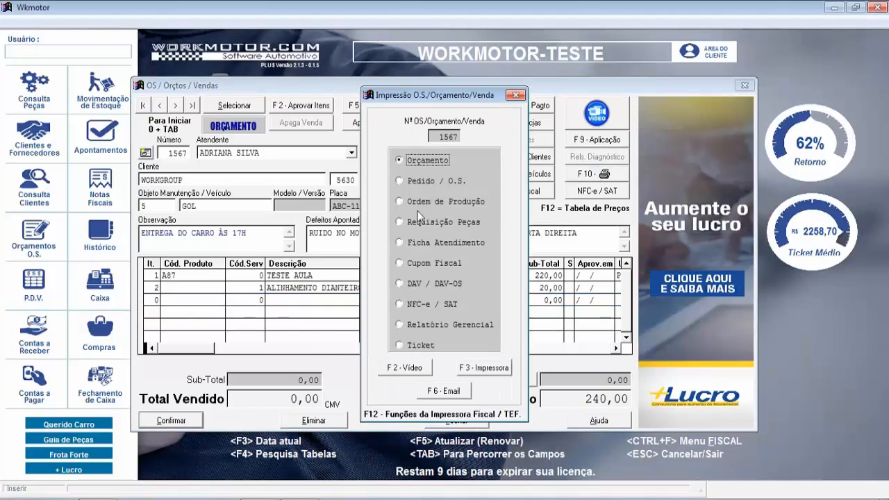
{"action": "left_click", "coordinate": [404, 367]}
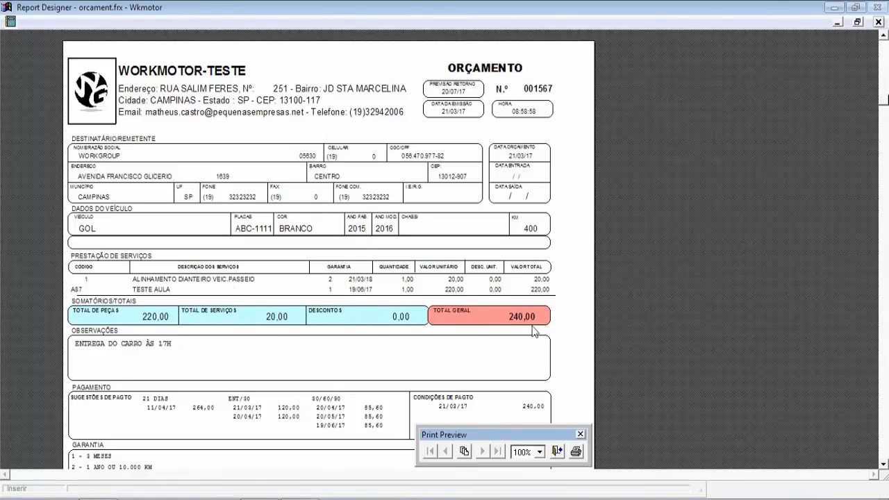
{"action": "scroll", "coordinate": [345, 398], "scroll_direction": "down", "scroll_amount": 1}
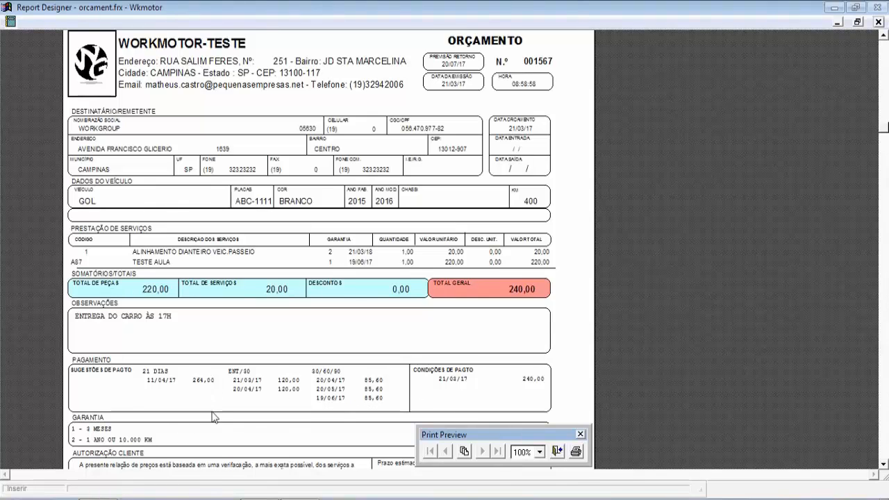
{"action": "scroll", "coordinate": [184, 413], "scroll_direction": "down", "scroll_amount": 1}
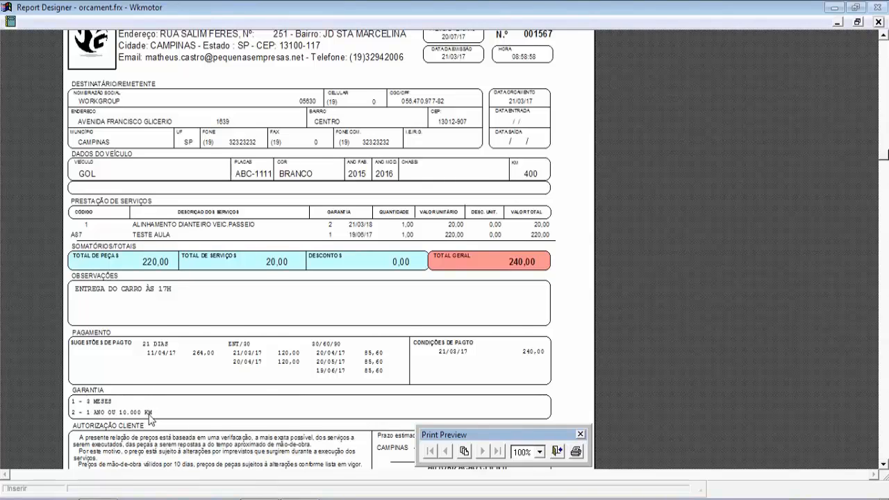
{"action": "scroll", "coordinate": [149, 417], "scroll_direction": "down", "scroll_amount": 1}
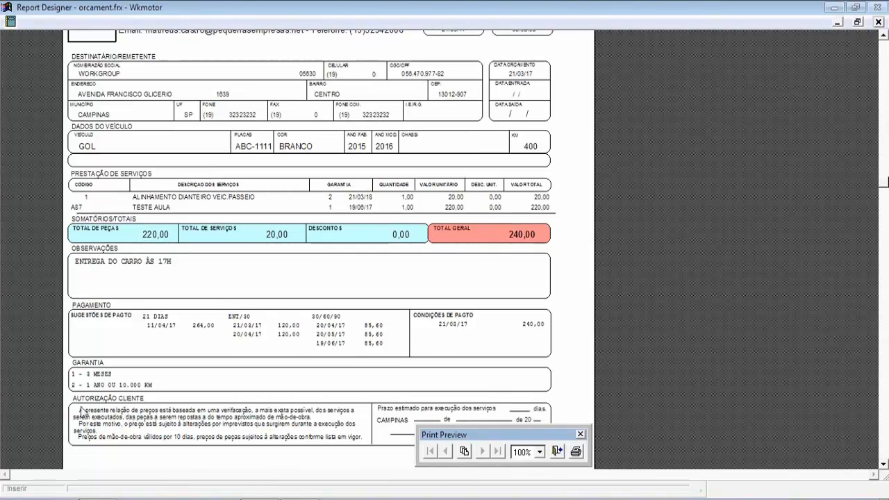
{"action": "scroll", "coordinate": [340, 419], "scroll_direction": "down", "scroll_amount": 2}
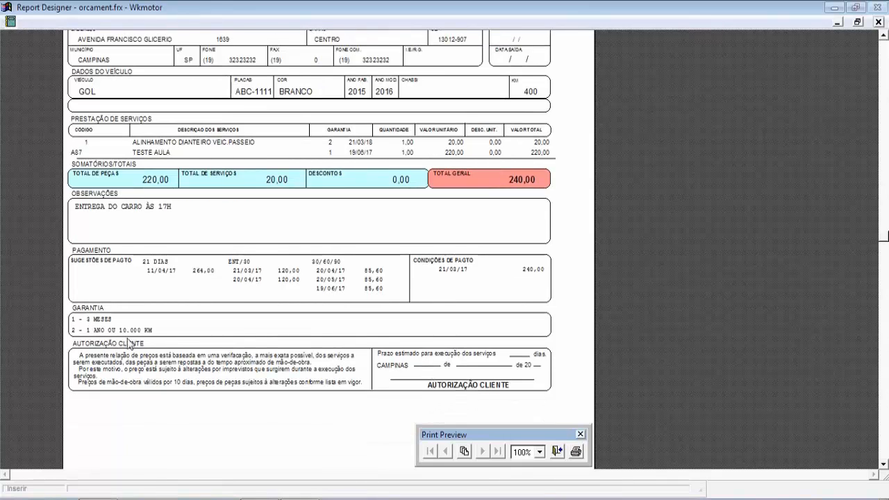
{"action": "scroll", "coordinate": [130, 345], "scroll_direction": "up", "scroll_amount": 5}
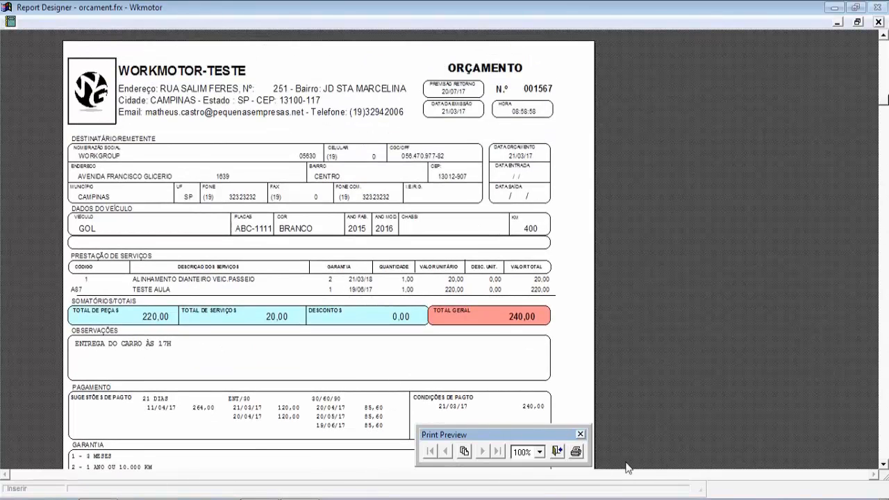
{"action": "scroll", "coordinate": [393, 308], "scroll_direction": "down", "scroll_amount": 7}
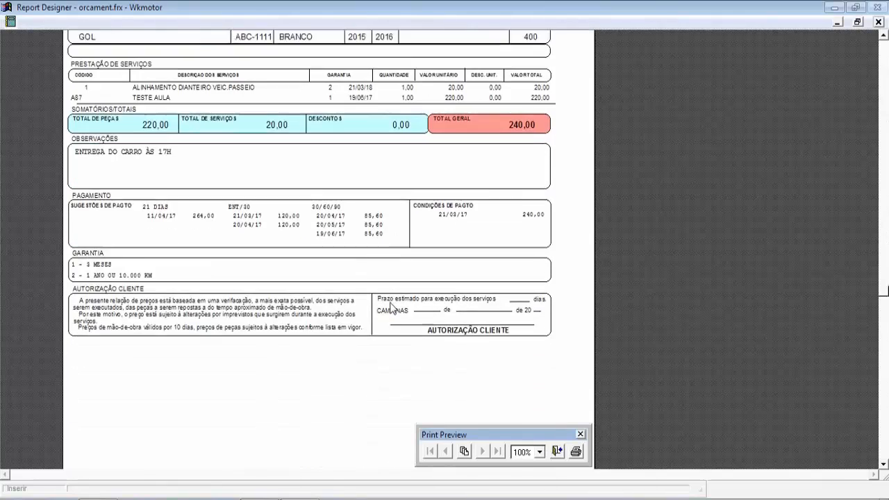
{"action": "scroll", "coordinate": [392, 307], "scroll_direction": "down", "scroll_amount": 1}
{"action": "scroll", "coordinate": [392, 308], "scroll_direction": "up", "scroll_amount": 5}
{"action": "scroll", "coordinate": [392, 307], "scroll_direction": "down", "scroll_amount": 2}
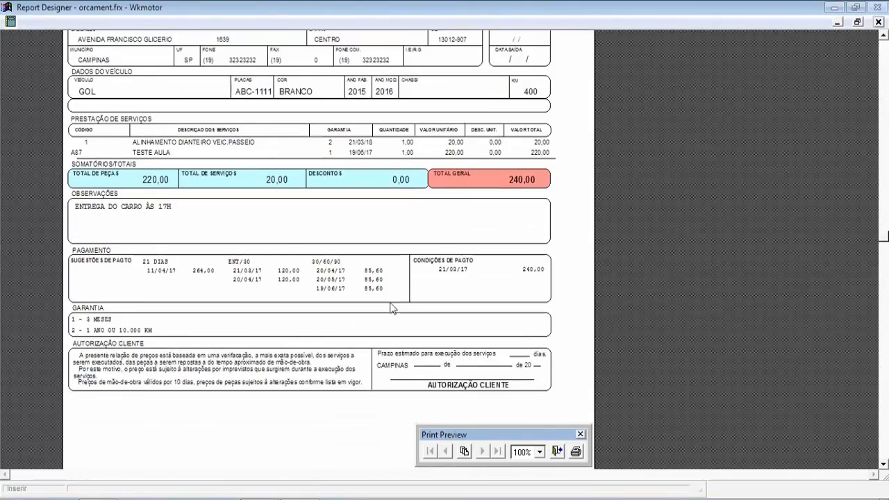
{"action": "scroll", "coordinate": [392, 307], "scroll_direction": "up", "scroll_amount": 7}
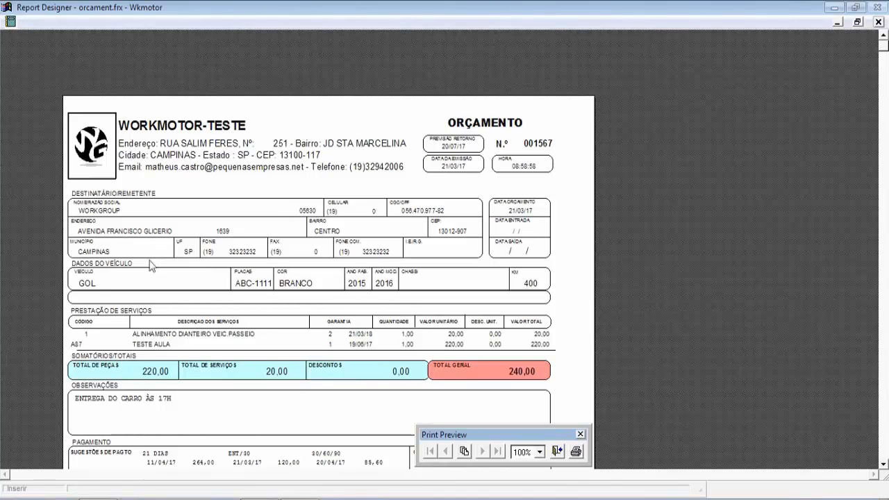
Close the preview and write the budget e-mail text 'segue orçamento re…', then close the e-mail and print dialogs
{"action": "left_click", "coordinate": [878, 21]}
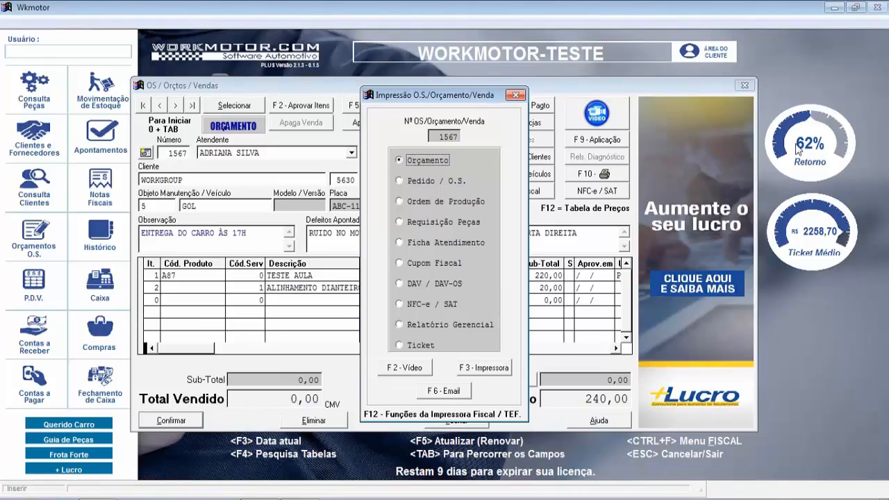
{"action": "left_click", "coordinate": [435, 393]}
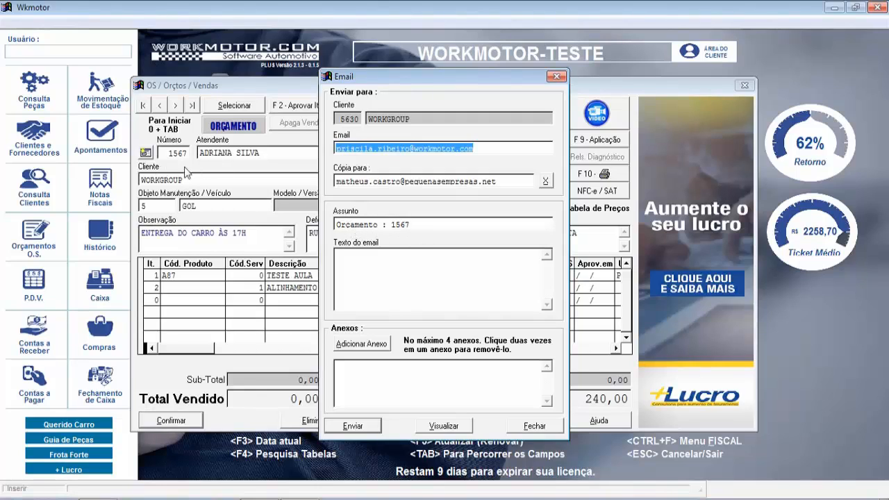
{"action": "left_click", "coordinate": [435, 312]}
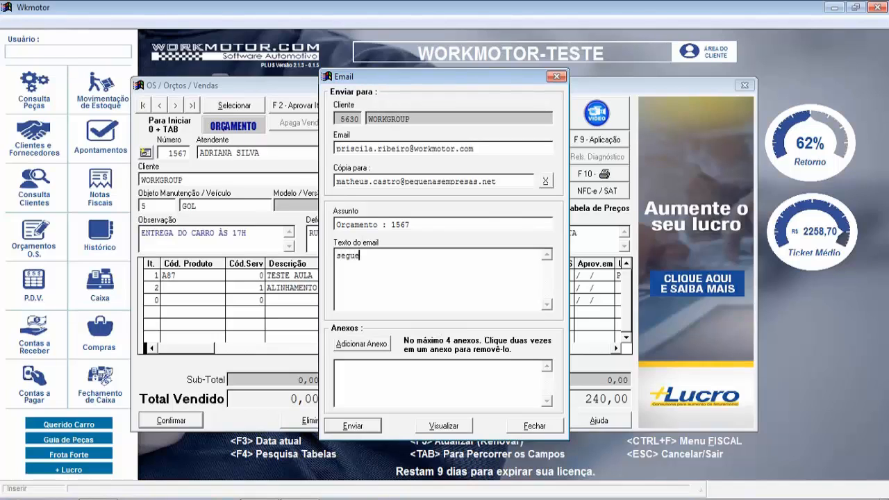
{"action": "type", "text": "segue orçamento realizado 21/03"}
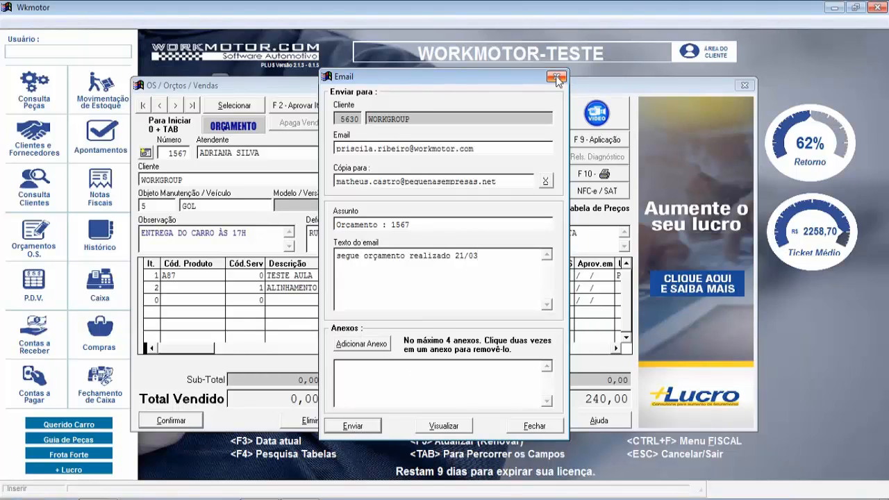
{"action": "left_click", "coordinate": [557, 78]}
{"action": "left_click", "coordinate": [519, 93]}
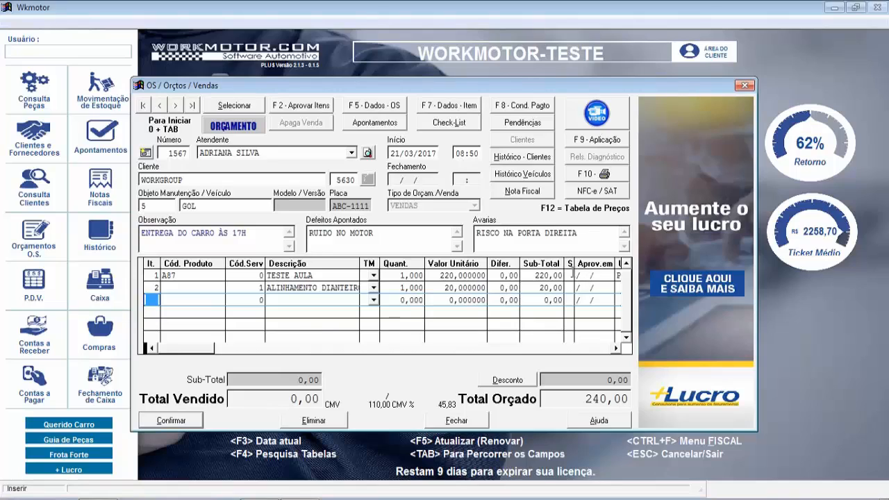
{"action": "left_click", "coordinate": [577, 276]}
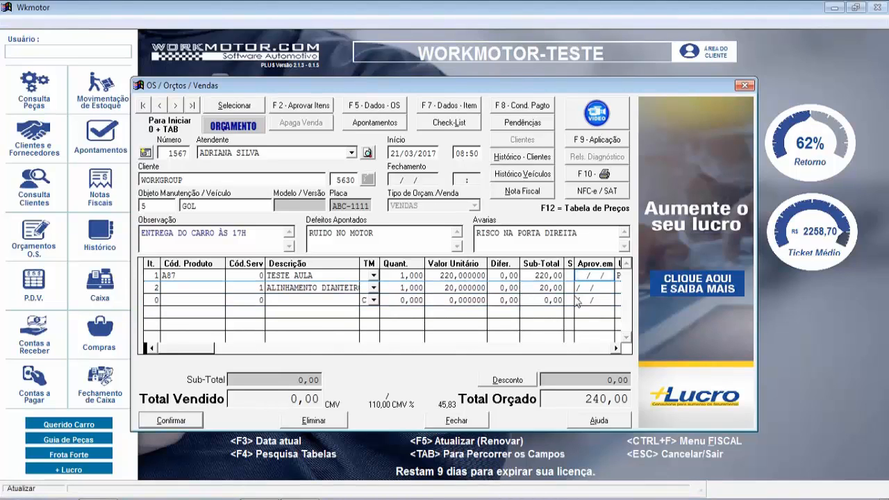
{"action": "key", "text": "F3"}
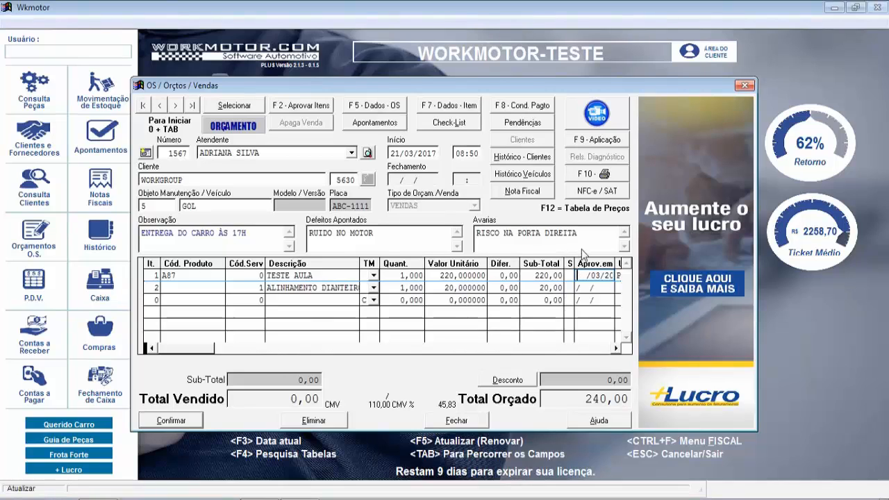
{"action": "left_click_drag", "start_coordinate": [582, 275], "coordinate": [621, 276]}
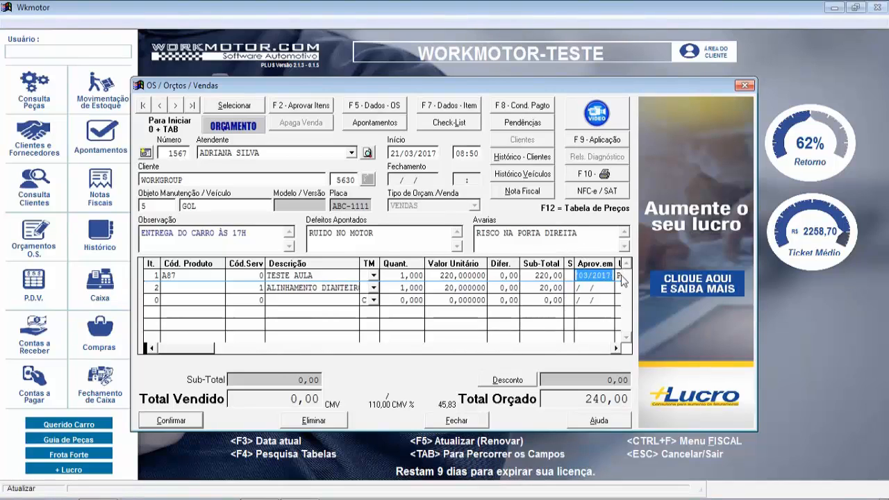
{"action": "key", "text": "Delete"}
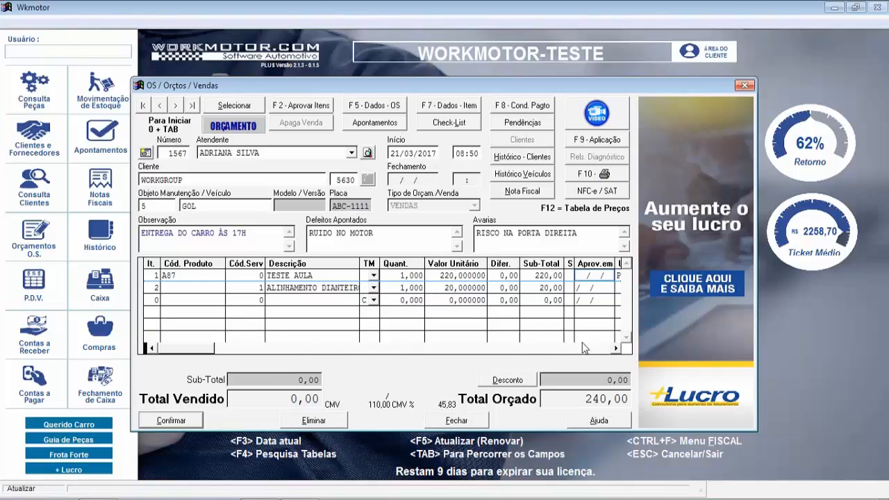
Approve all items of budget 1567 with F 2 - Aprovar Itens, confirming with Sim
{"action": "left_click", "coordinate": [300, 113]}
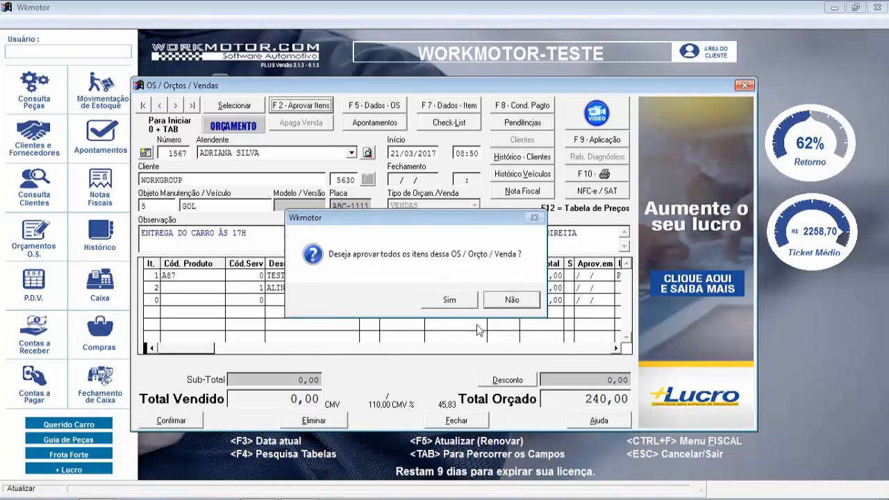
{"action": "left_click", "coordinate": [449, 300]}
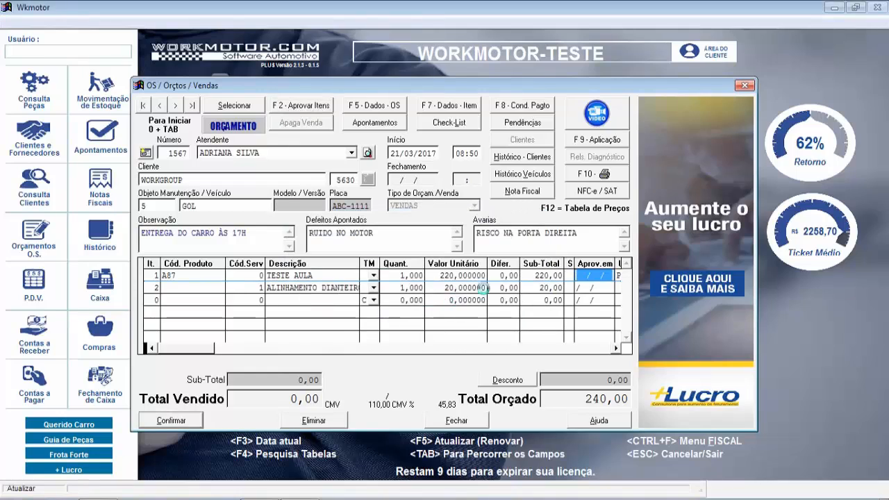
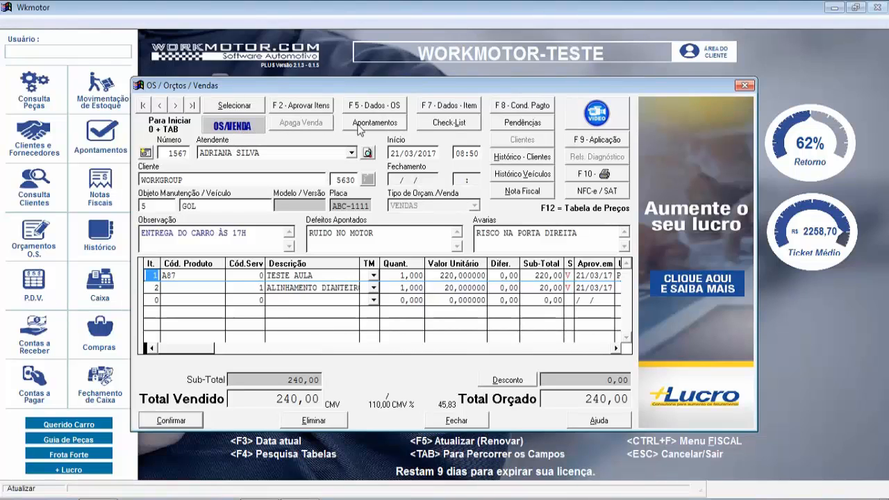
Check the labour entries for order 1567, then return to its first item row
{"action": "left_click", "coordinate": [383, 127]}
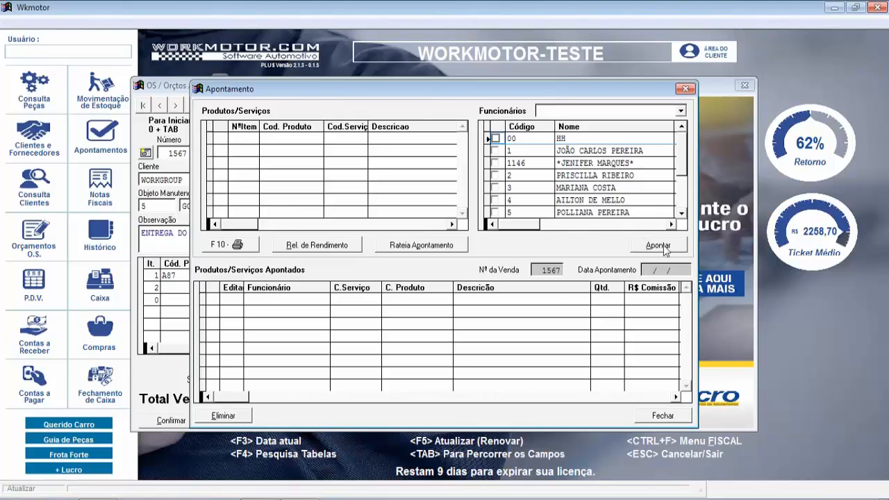
{"action": "left_click", "coordinate": [685, 89]}
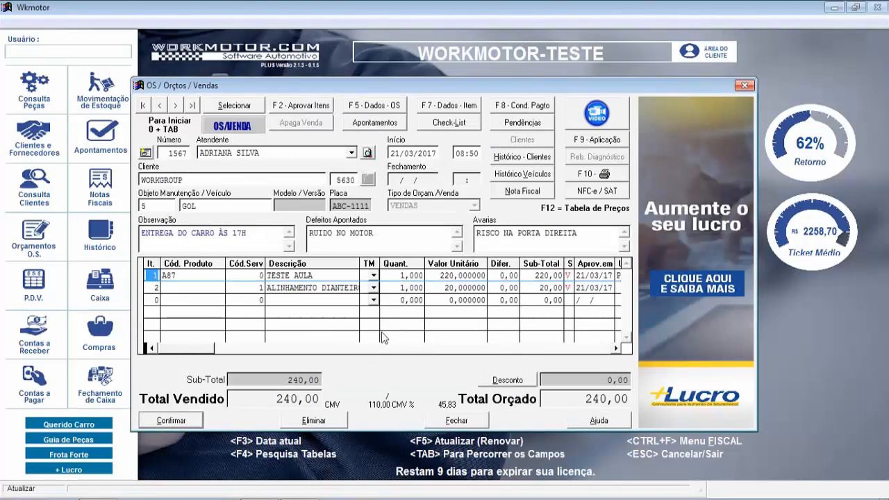
{"action": "key", "text": "Tab"}
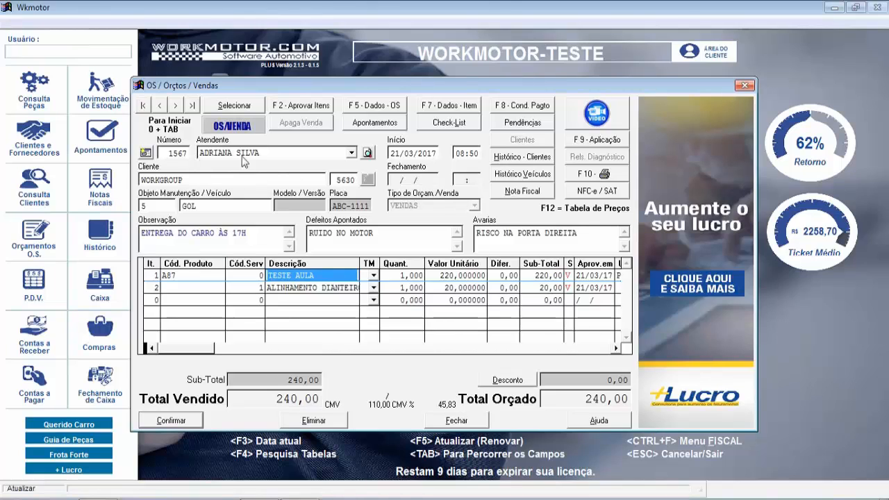
Close order 1567 with AV À VISTA terms, bringing up its 240,00 BOLETO installment
{"action": "left_click", "coordinate": [528, 104]}
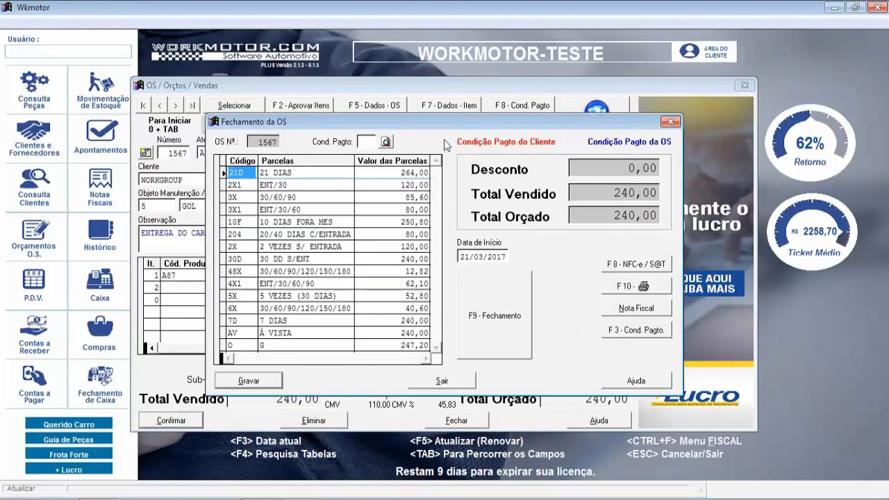
{"action": "left_click_drag", "start_coordinate": [442, 119], "coordinate": [451, 141]}
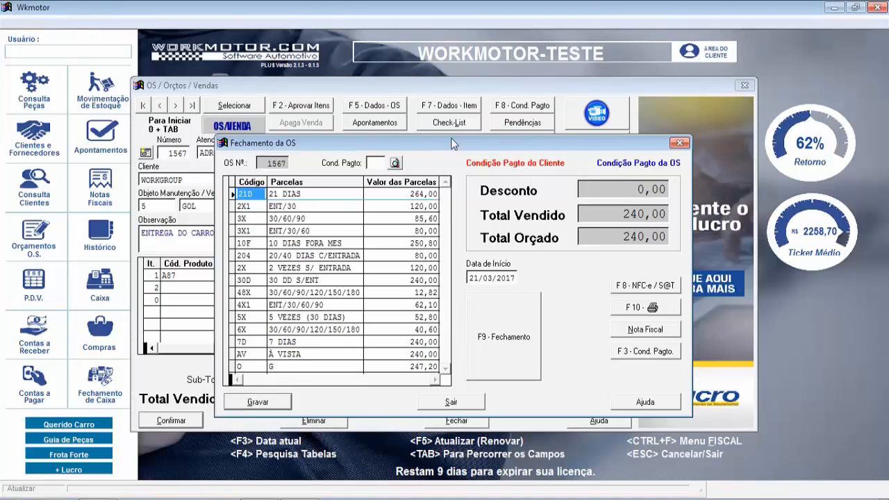
{"action": "mouse_move", "coordinate": [451, 139]}
{"action": "left_mouse_down"}
{"action": "mouse_move", "coordinate": [448, 104]}
{"action": "mouse_move", "coordinate": [447, 122]}
{"action": "left_mouse_up"}
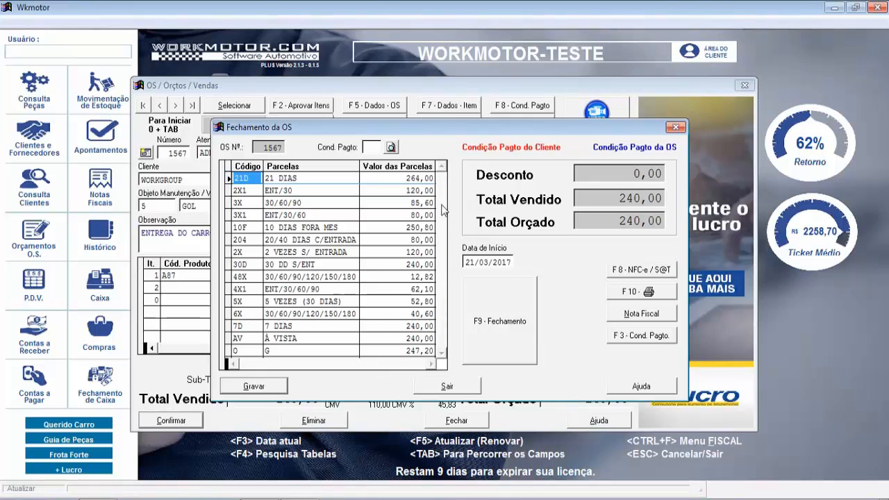
{"action": "left_click", "coordinate": [442, 355]}
{"action": "left_click", "coordinate": [441, 355]}
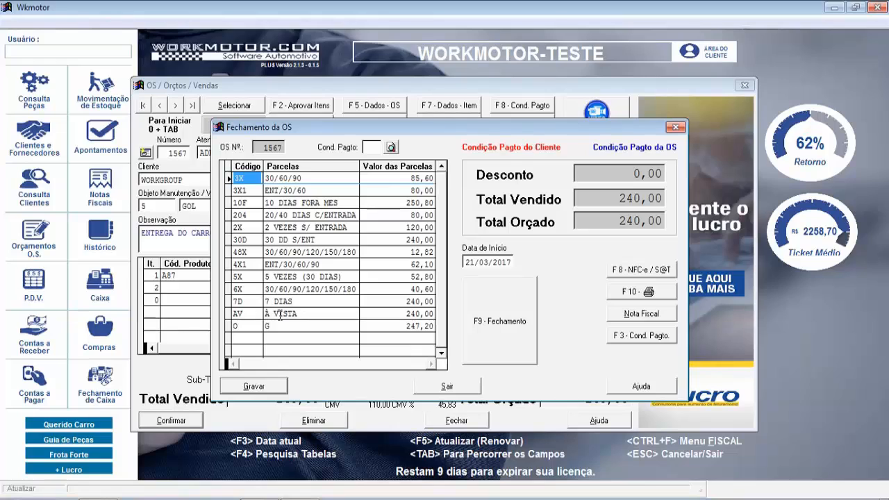
{"action": "left_click", "coordinate": [279, 314]}
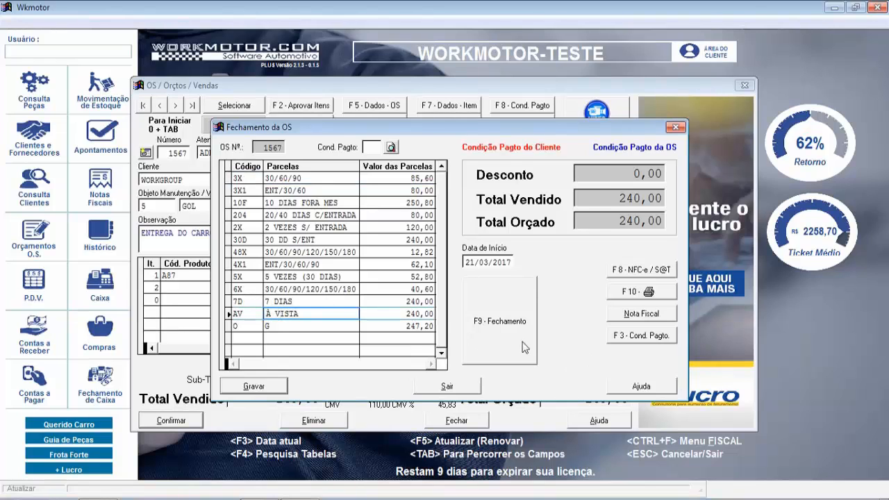
{"action": "left_click", "coordinate": [503, 331]}
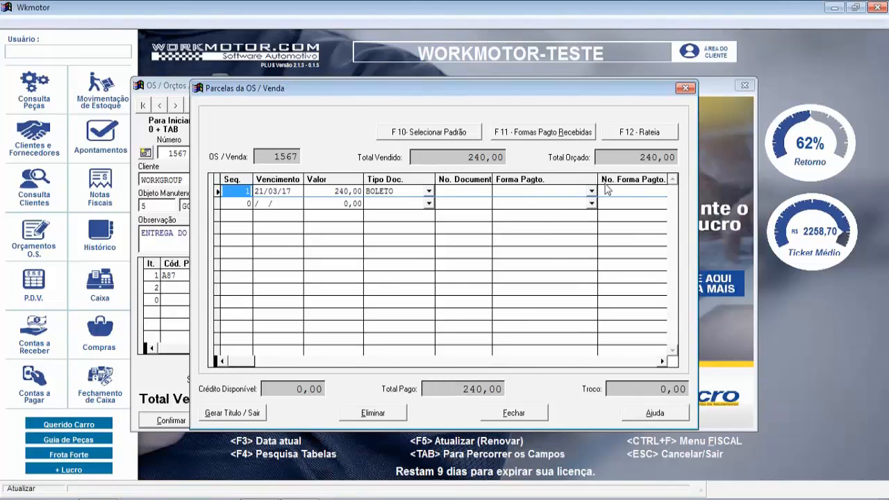
Pay the 240,00 installment in DINHEIRO with bank code CX and generate title 541
{"action": "key", "text": "Tab"}
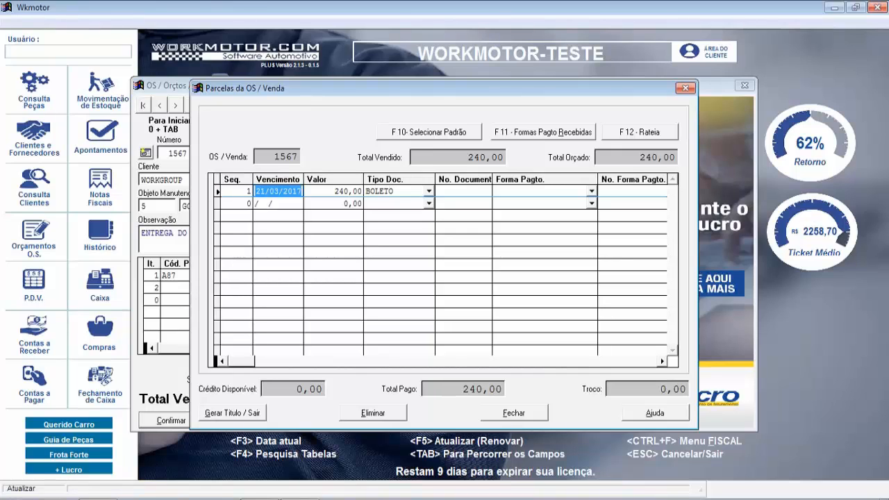
{"action": "key", "text": "Tab"}
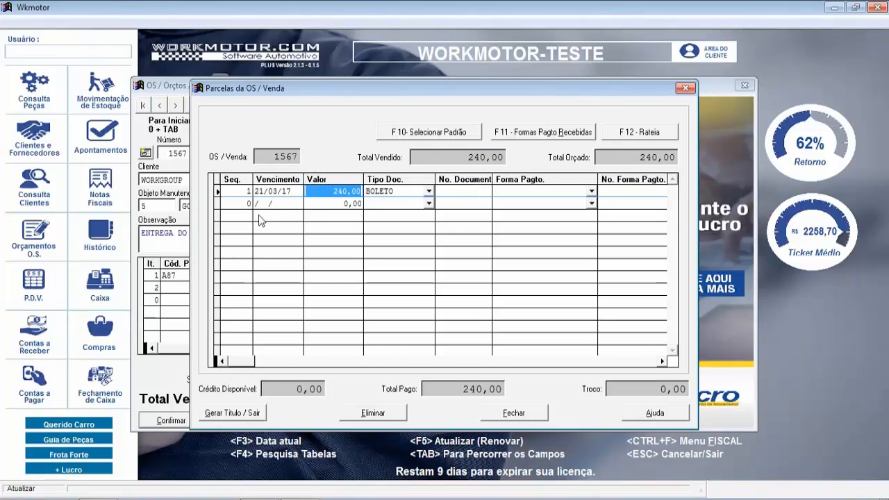
{"action": "key", "text": "Tab"}
{"action": "key", "text": "Tab"}
{"action": "key", "text": "Tab"}
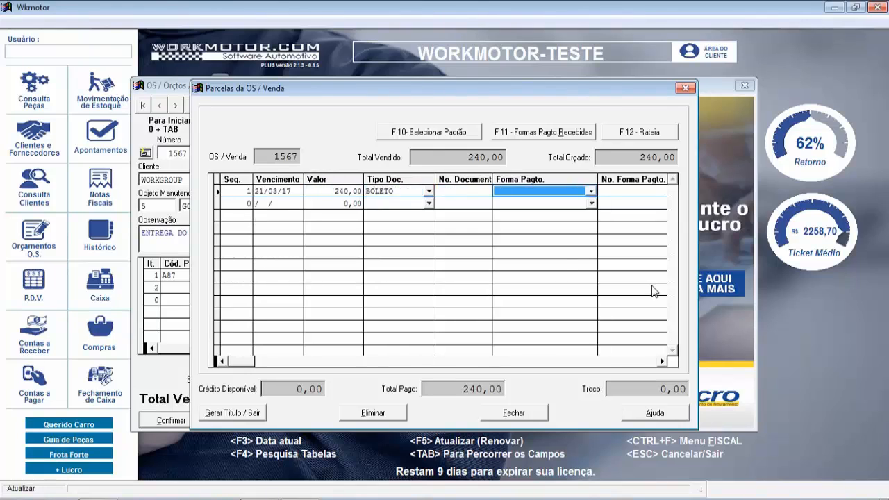
{"action": "left_click", "coordinate": [591, 191]}
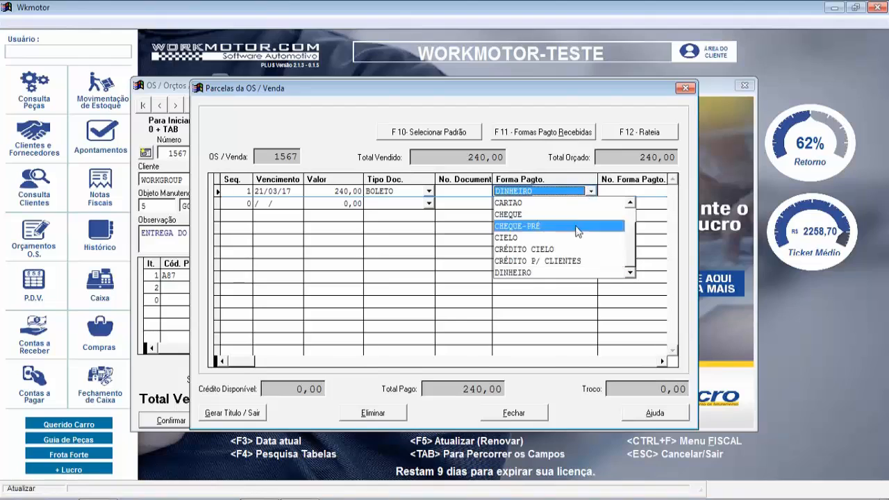
{"action": "left_click", "coordinate": [565, 273]}
{"action": "key", "text": "Tab"}
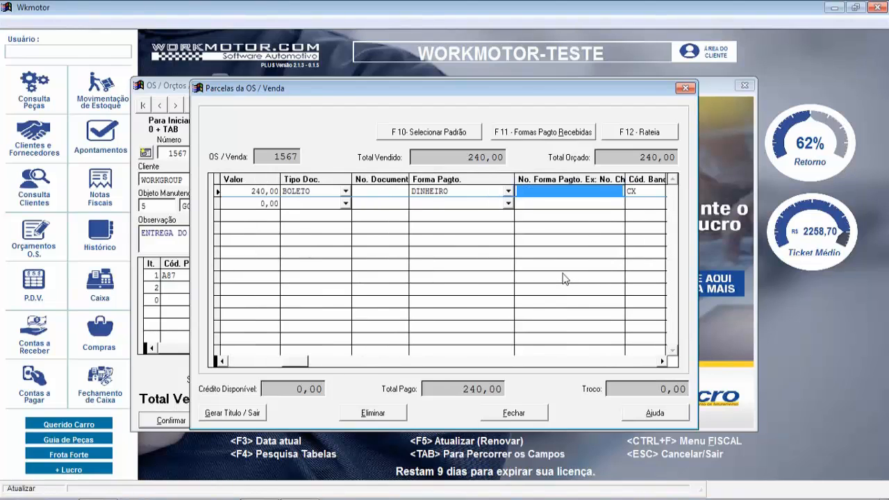
{"action": "key", "text": "Tab"}
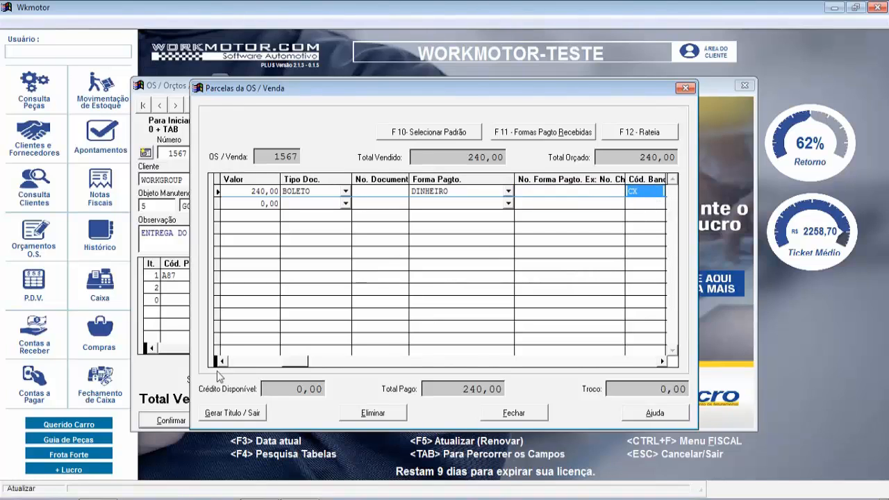
{"action": "left_click", "coordinate": [235, 415]}
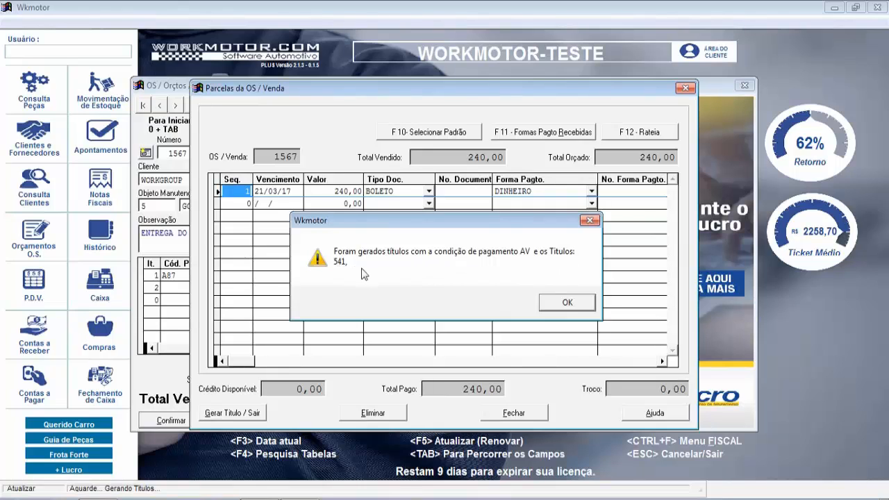
Acknowledge title 541, skip the receipt, close order 1567, and open Contas a Receber
{"action": "left_click", "coordinate": [566, 304]}
{"action": "key", "text": "Return"}
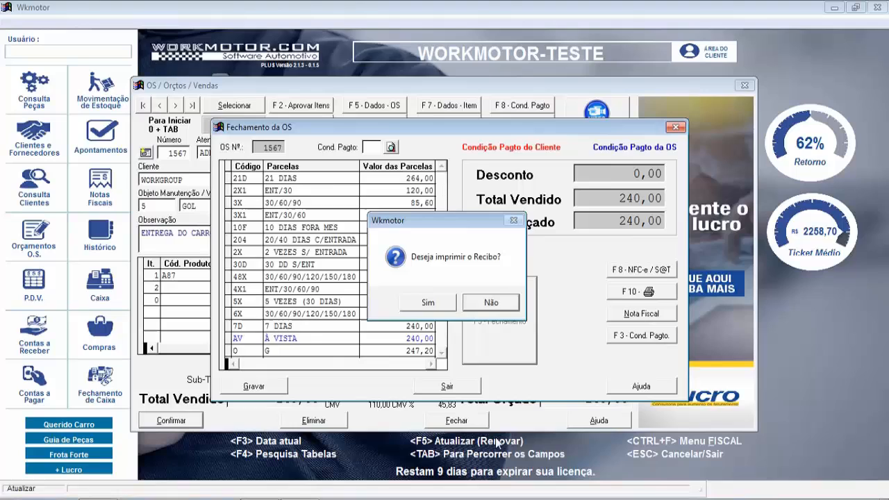
{"action": "left_click", "coordinate": [497, 305]}
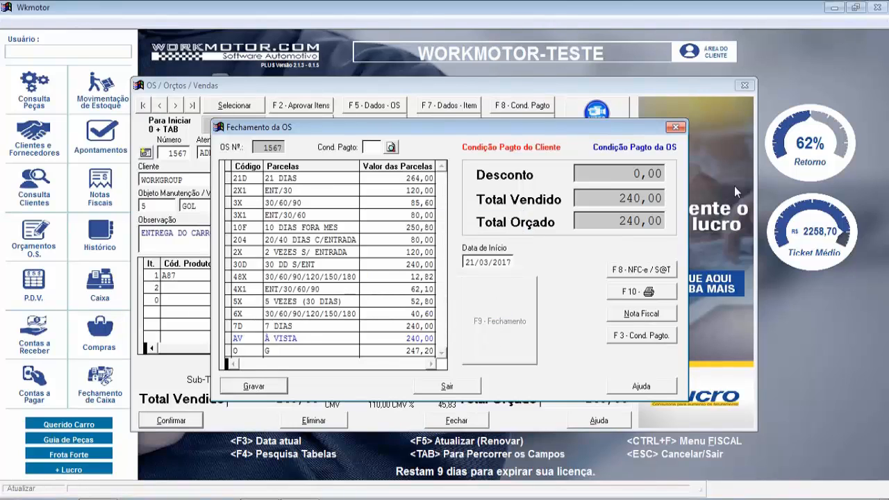
{"action": "left_click", "coordinate": [672, 128]}
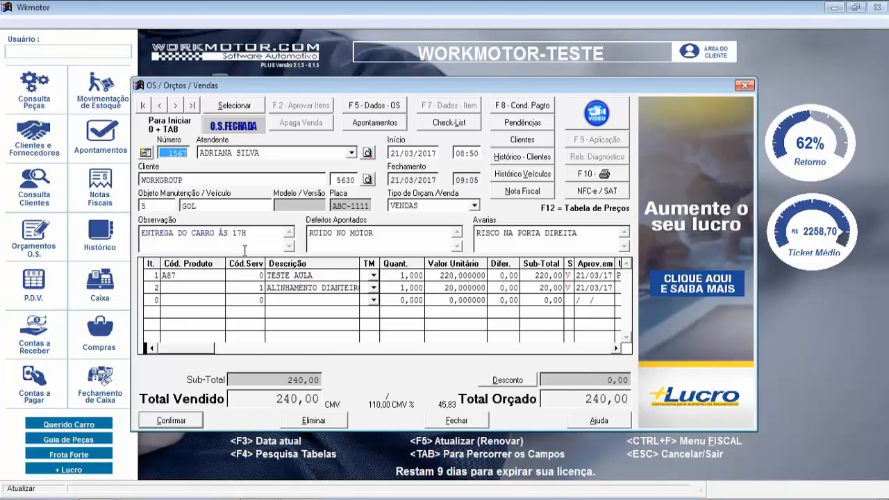
{"action": "left_click", "coordinate": [749, 86]}
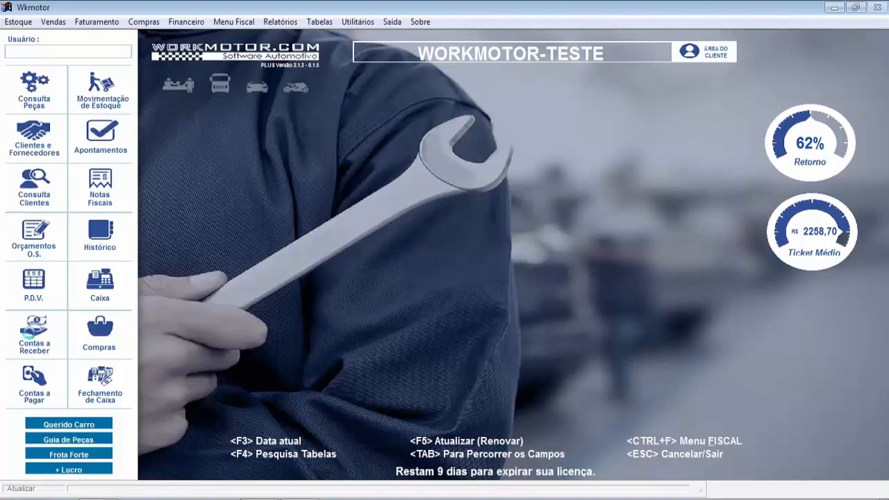
{"action": "left_click", "coordinate": [33, 335]}
{"action": "left_click", "coordinate": [258, 105]}
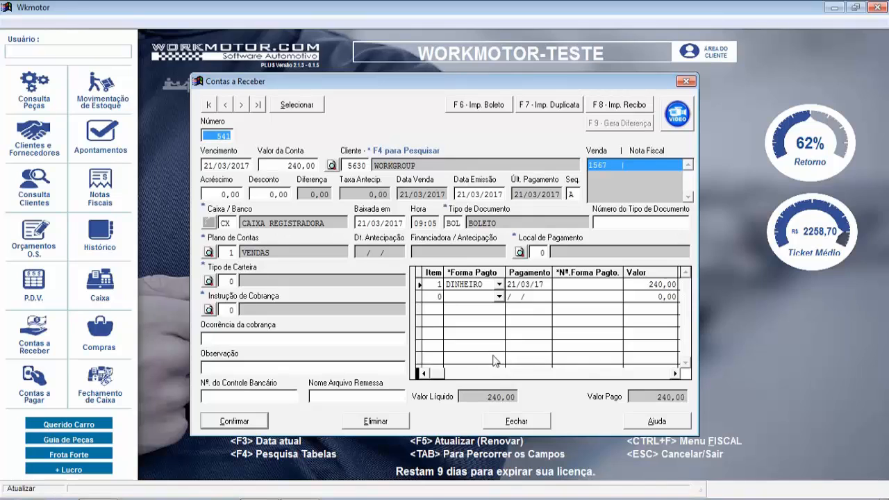
{"action": "left_click", "coordinate": [686, 82]}
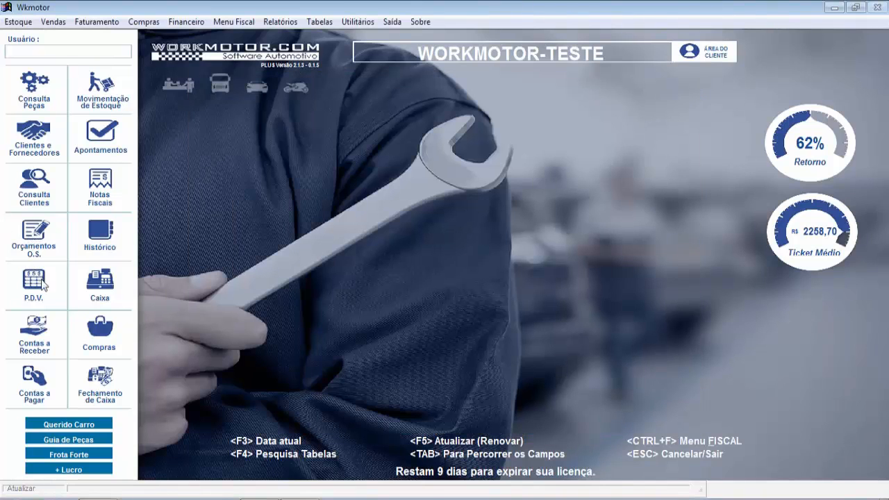
Start a new quote for client 5630, WORKGROUP, saved as order 1568
{"action": "left_click", "coordinate": [31, 239]}
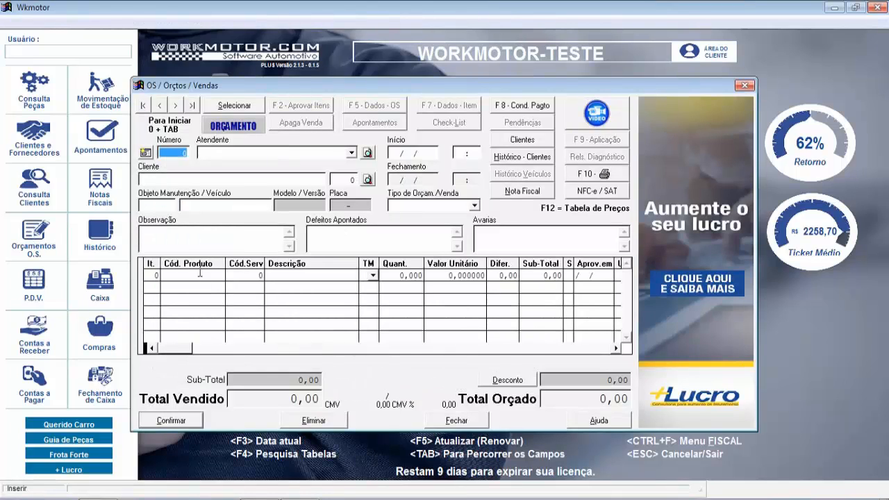
{"action": "key", "text": "Tab"}
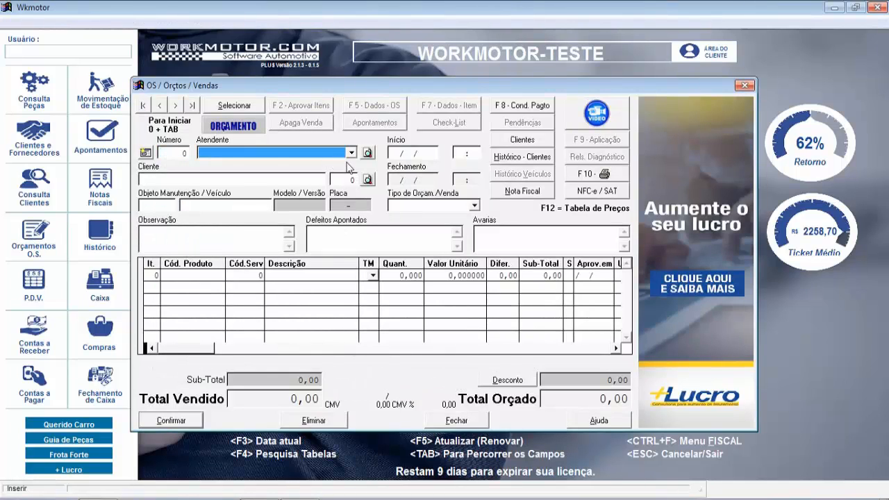
{"action": "left_click", "coordinate": [366, 179]}
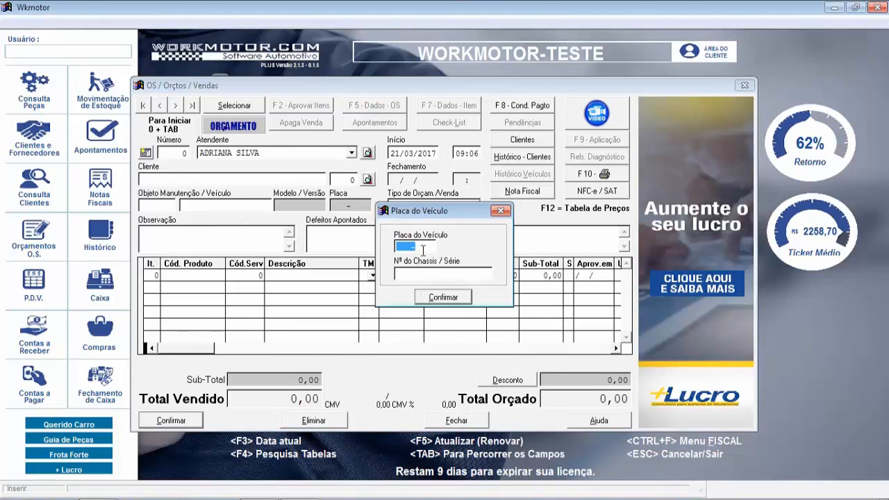
{"action": "key", "text": "Escape"}
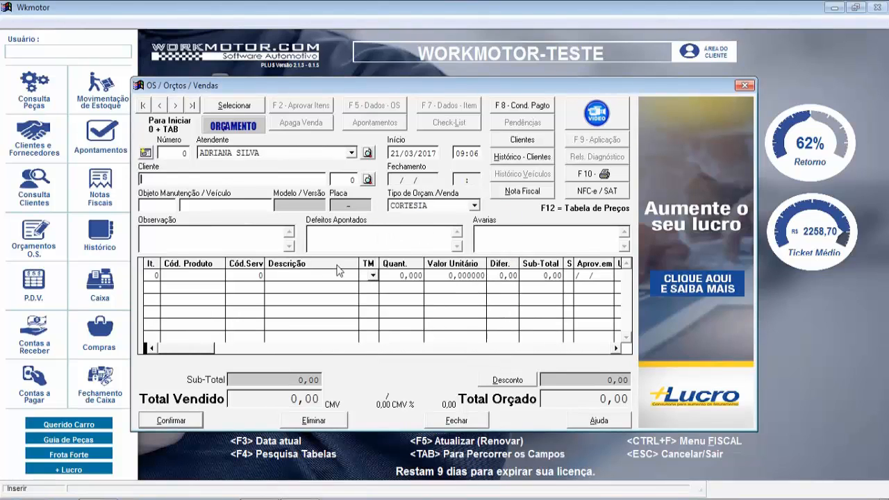
{"action": "key", "text": "Tab"}
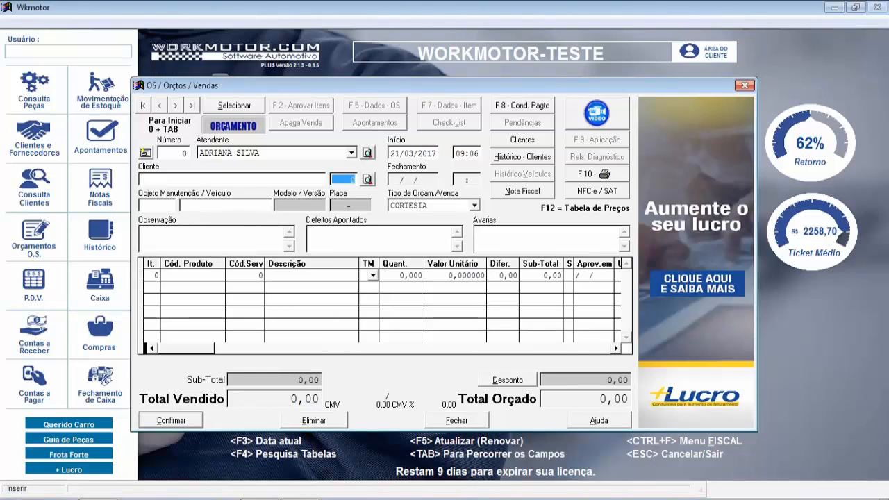
{"action": "type", "text": "563"}
{"action": "key", "text": "Tab"}
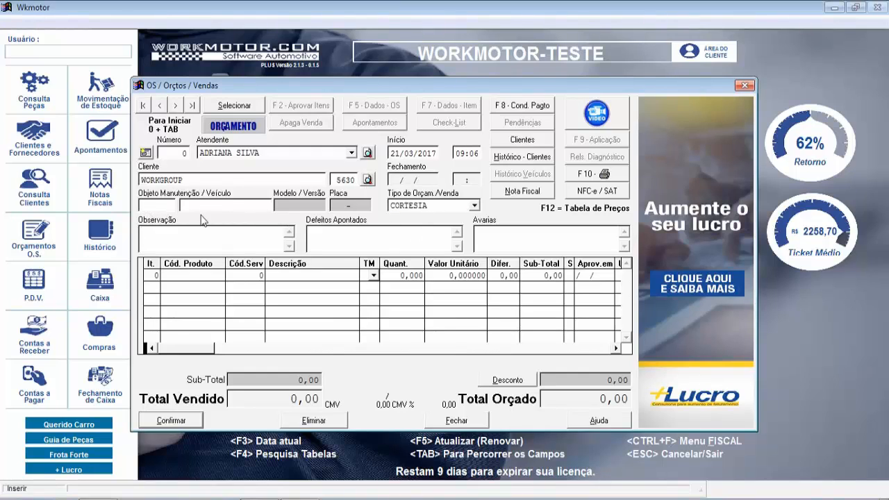
{"action": "left_click", "coordinate": [292, 284]}
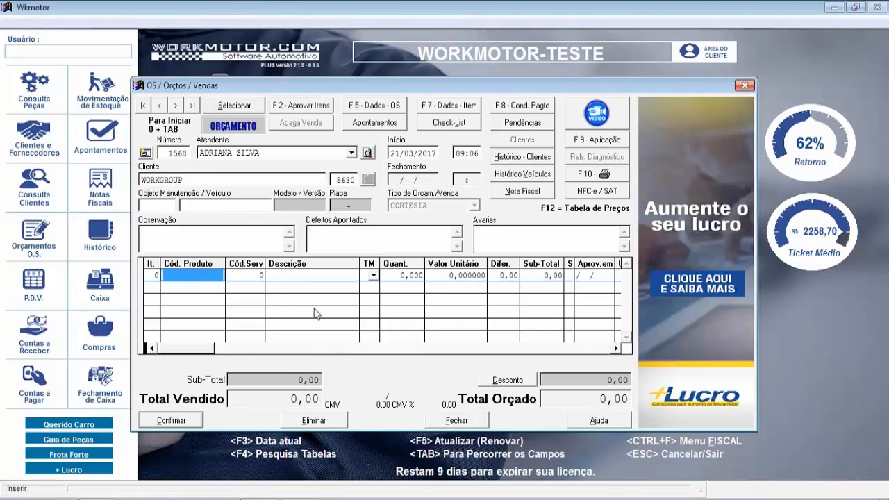
Add product A87, TESTE AULA, with quantity 1 and approve all items
{"action": "type", "text": "A87"}
{"action": "key", "text": "Tab"}
{"action": "key", "text": "Tab"}
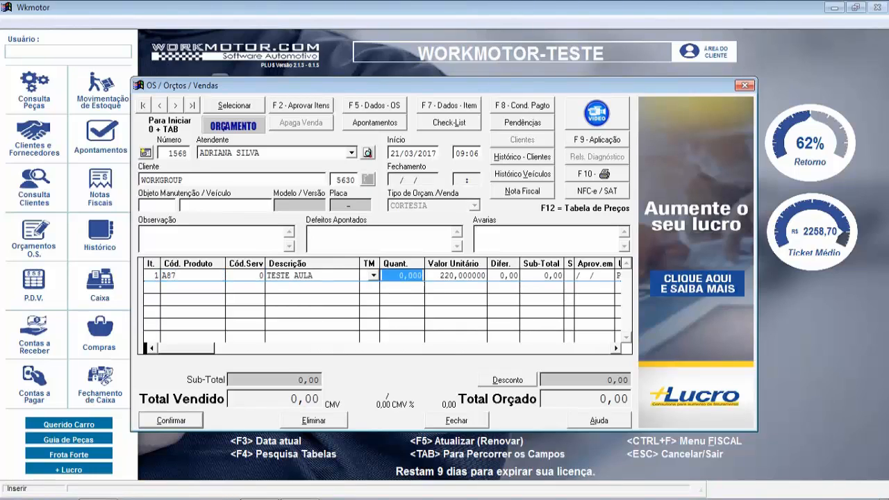
{"action": "type", "text": "1"}
{"action": "key", "text": "Tab"}
{"action": "key", "text": "Tab"}
{"action": "key", "text": "Tab"}
{"action": "key", "text": "Tab"}
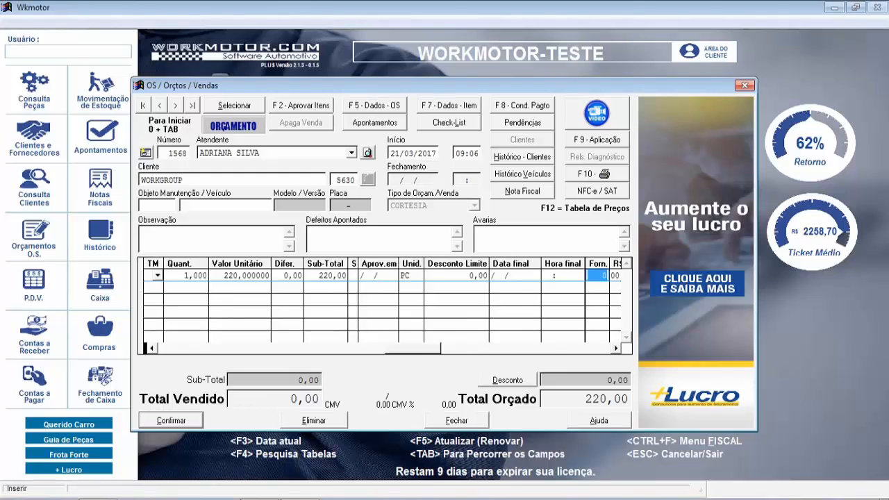
{"action": "key", "text": "Tab"}
{"action": "key", "text": "Tab"}
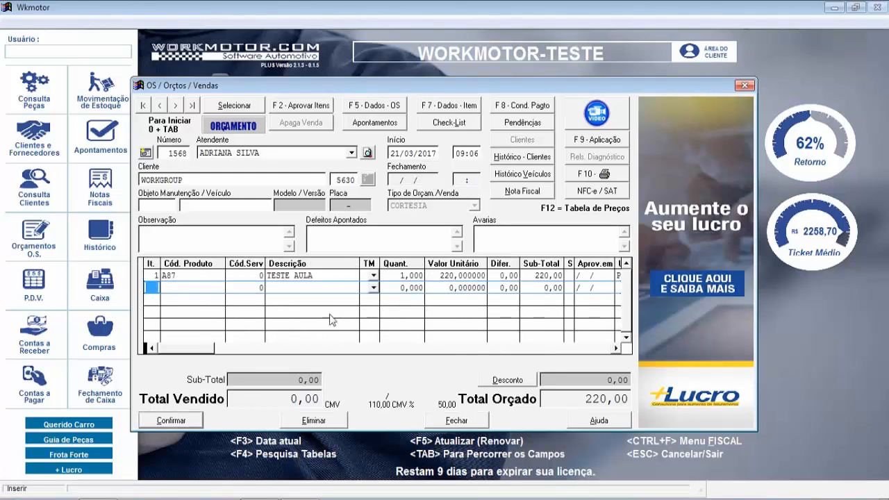
{"action": "left_click", "coordinate": [299, 106]}
{"action": "left_click", "coordinate": [486, 305]}
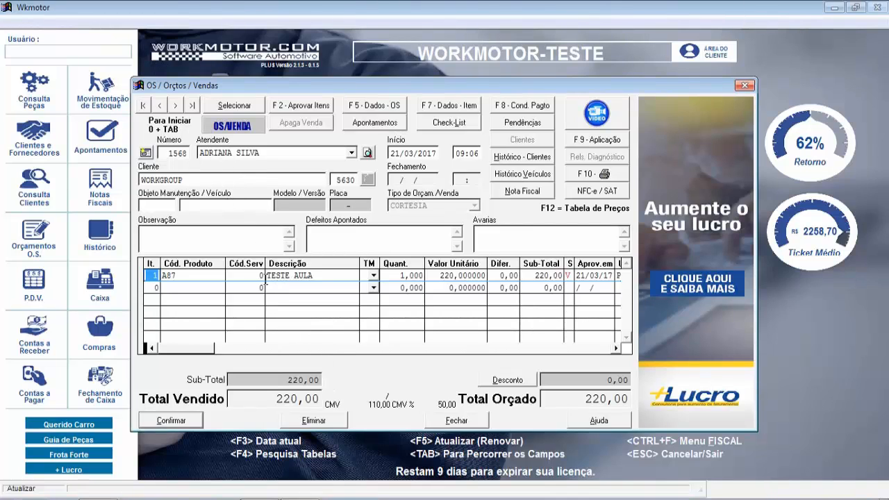
Close order 1568 with À VISTA terms and generate its title paid in DINHEIRO
{"action": "left_click", "coordinate": [526, 107]}
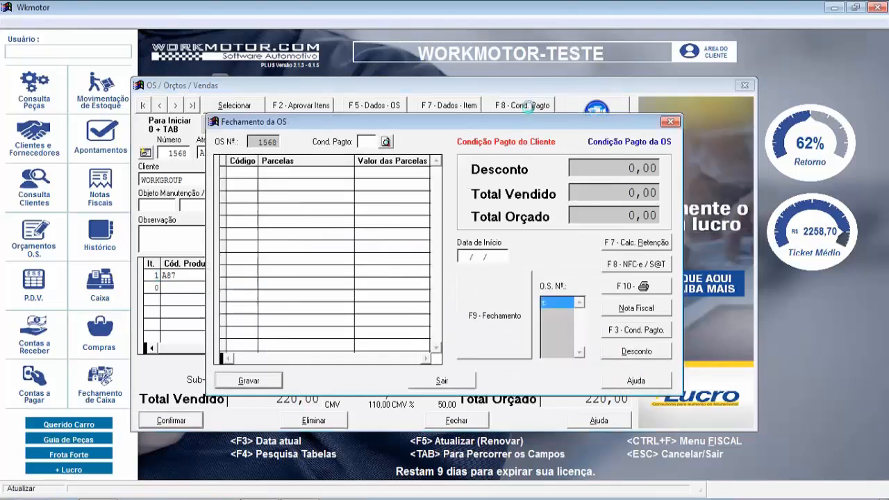
{"action": "left_click", "coordinate": [436, 348]}
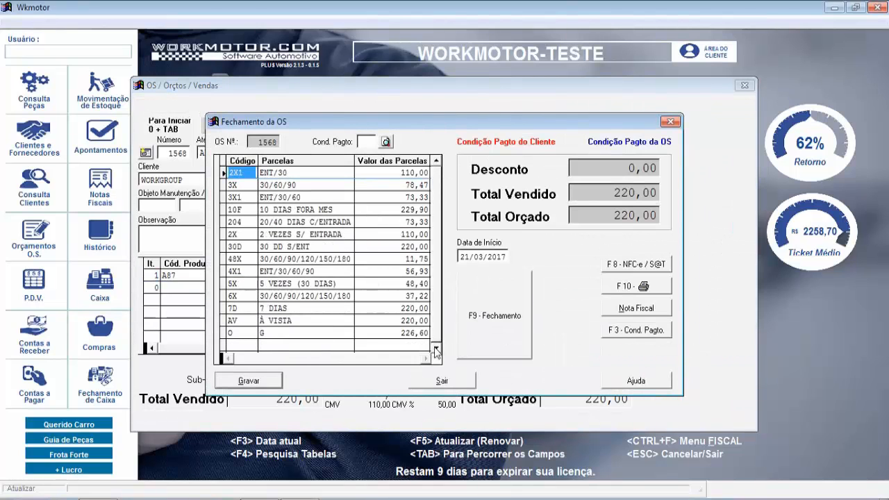
{"action": "left_click", "coordinate": [437, 347]}
{"action": "left_click", "coordinate": [306, 306]}
{"action": "left_click", "coordinate": [461, 313]}
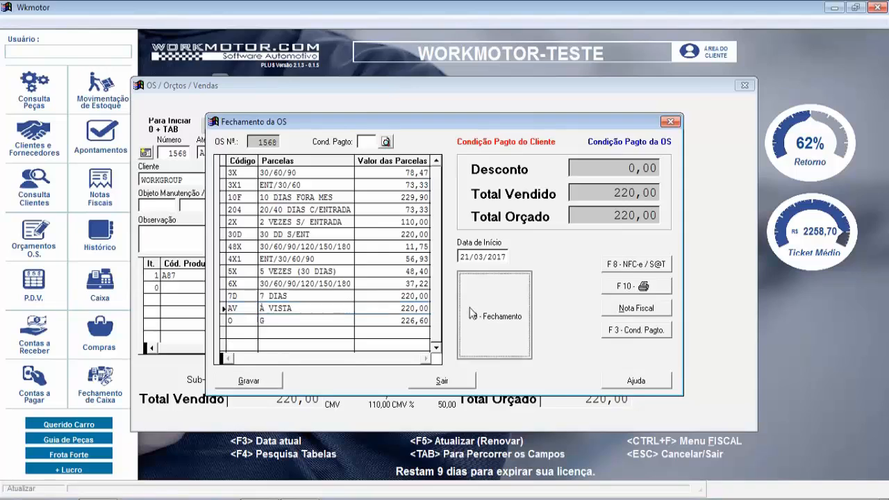
{"action": "key", "text": "Tab"}
{"action": "key", "text": "Tab"}
{"action": "key", "text": "Tab"}
{"action": "key", "text": "Tab"}
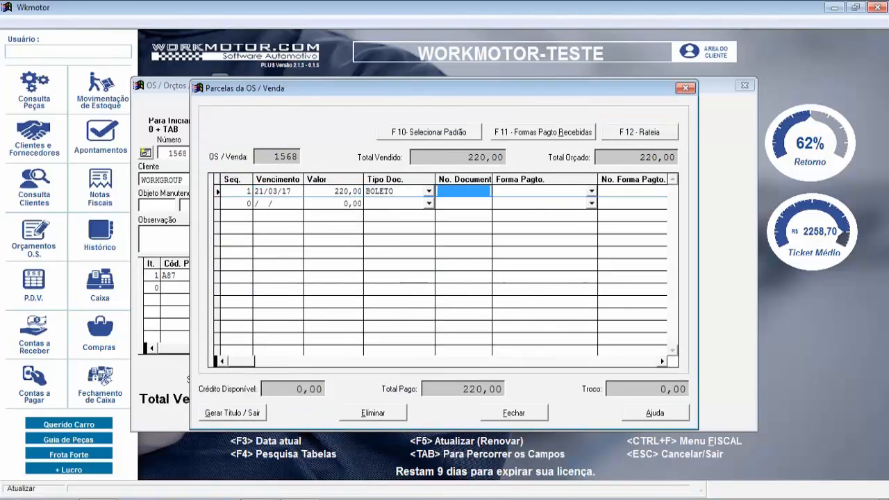
{"action": "key", "text": "Down"}
{"action": "left_click", "coordinate": [251, 414]}
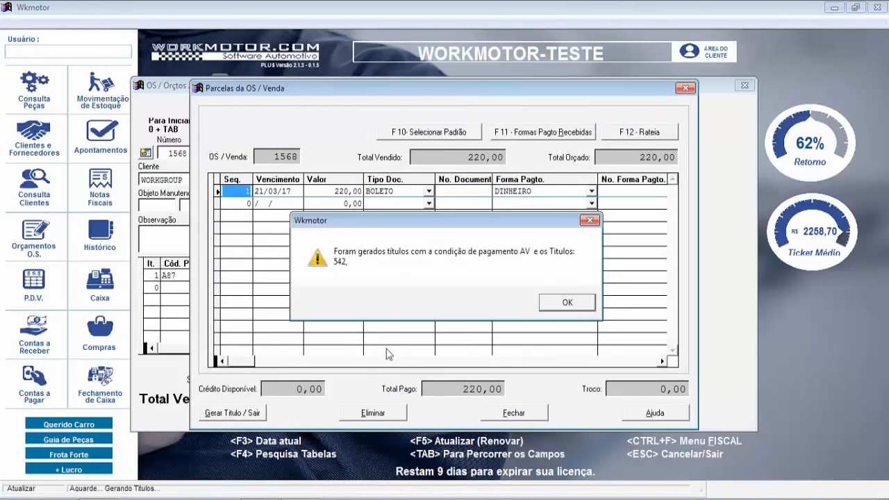
Acknowledge title 542, decline the receipt, and close the payment and orders windows
{"action": "left_click", "coordinate": [554, 307]}
{"action": "left_click", "coordinate": [501, 304]}
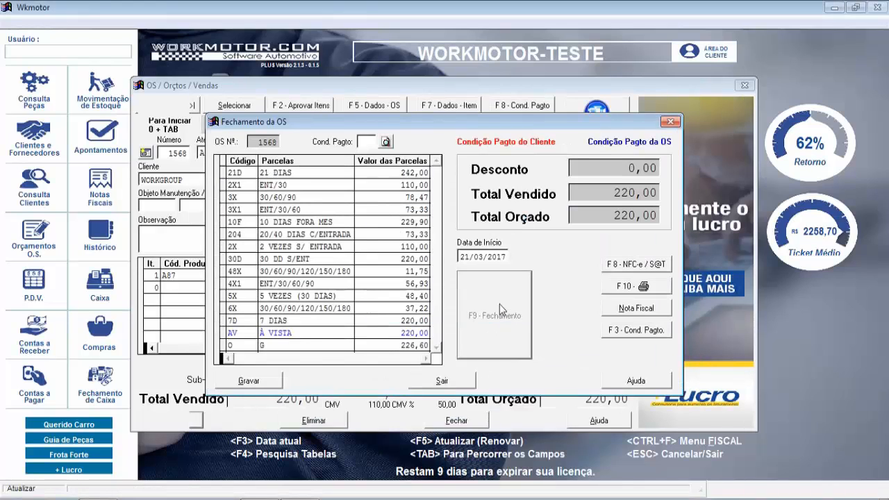
{"action": "left_click", "coordinate": [670, 121]}
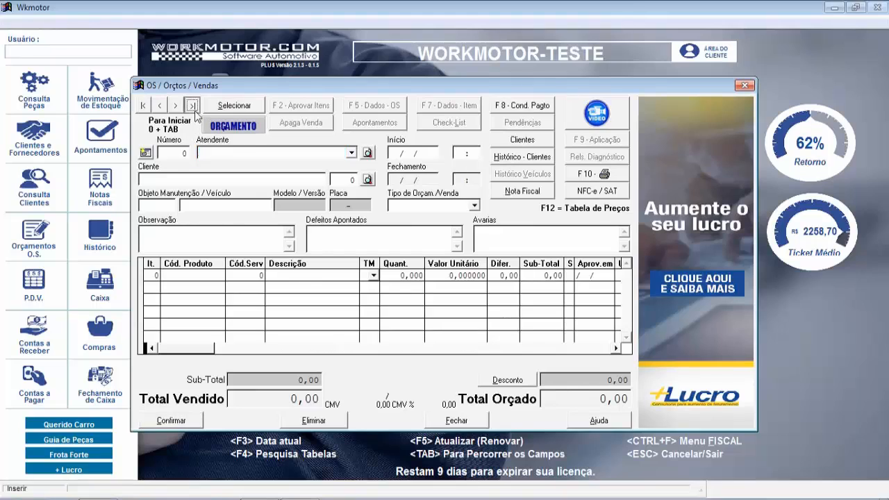
{"action": "key", "text": "Tab"}
{"action": "key", "text": "Tab"}
{"action": "key", "text": "Tab"}
{"action": "key", "text": "Tab"}
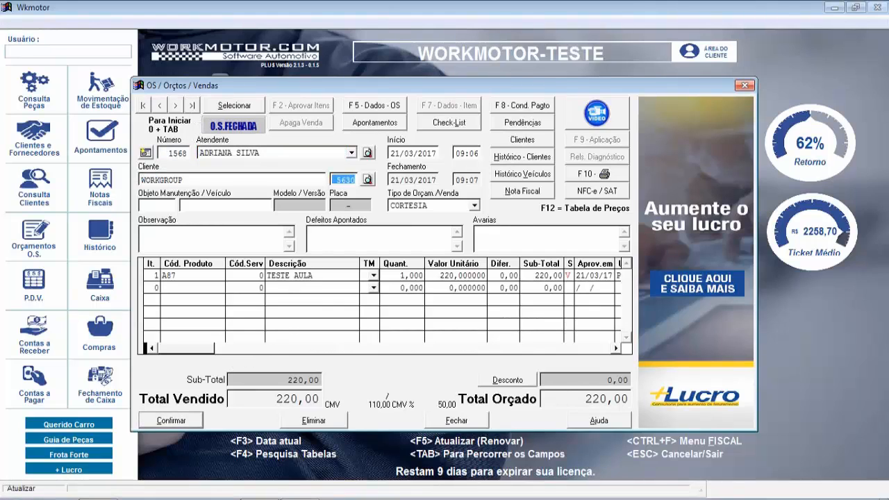
{"action": "key", "text": "Tab"}
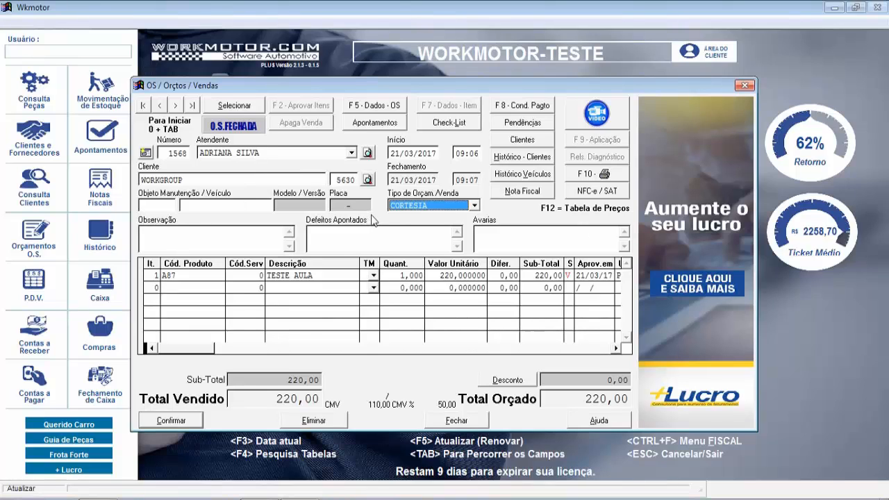
{"action": "left_click", "coordinate": [736, 84]}
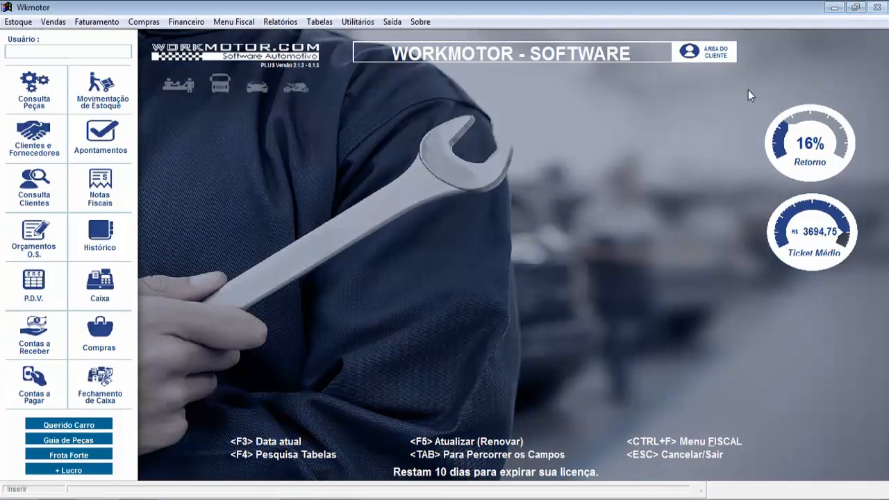
Open a new P.D.V. sale and search the catalogue by product code ABCD12
{"action": "left_click", "coordinate": [33, 288]}
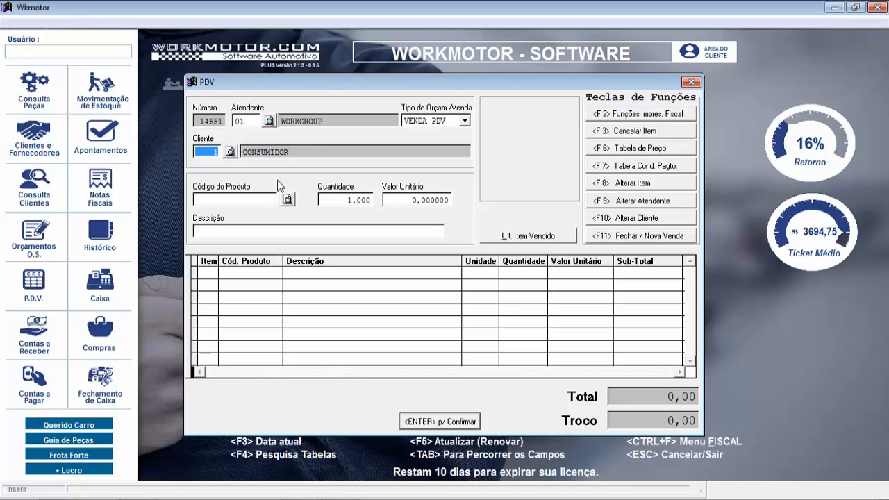
{"action": "key", "text": "Tab"}
{"action": "key", "text": "Tab"}
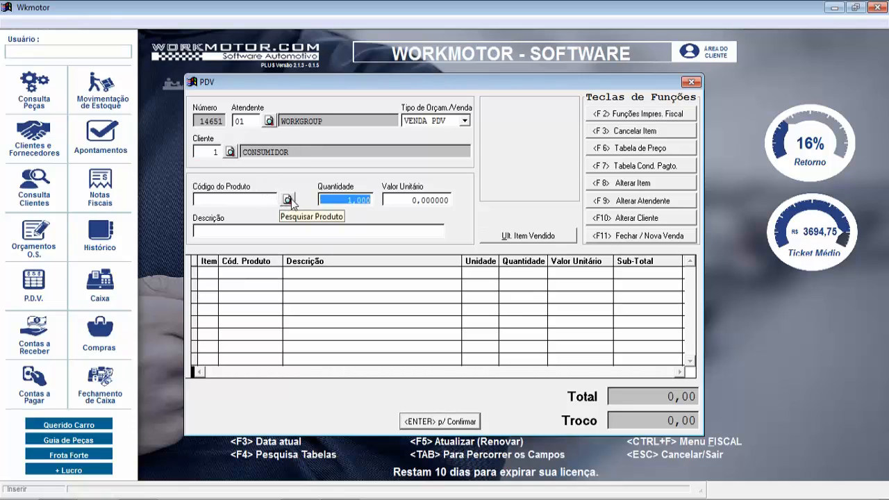
{"action": "left_click", "coordinate": [219, 205]}
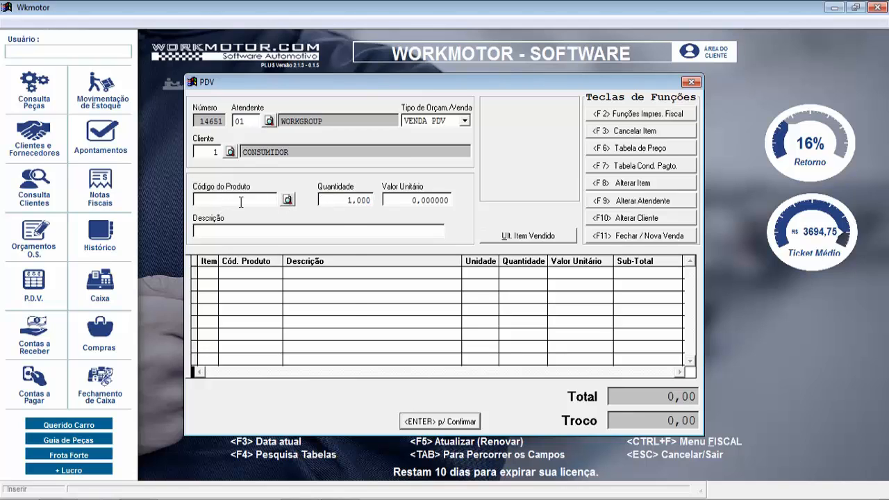
{"action": "left_click", "coordinate": [286, 200]}
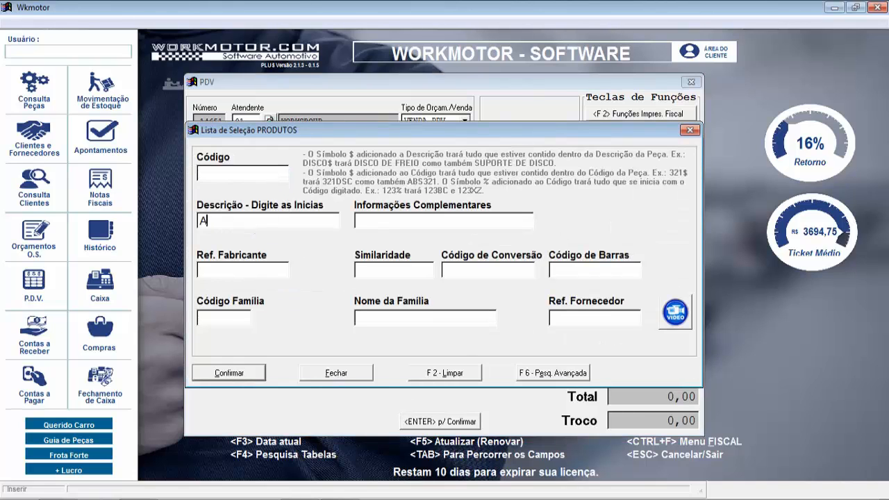
{"action": "key", "text": "BackSpace"}
{"action": "key", "text": "BackSpace"}
{"action": "left_click", "coordinate": [258, 169]}
{"action": "type", "text": "ABCD12"}
{"action": "left_click", "coordinate": [217, 368]}
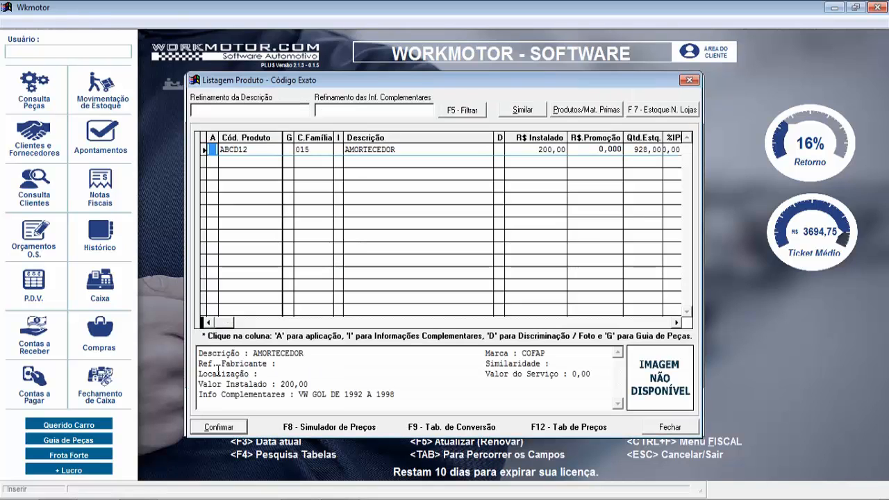
Pick ABCD12 (AMORTECEDOR), review its price tables, and close both lists
{"action": "left_click", "coordinate": [260, 154]}
{"action": "key", "text": "F12"}
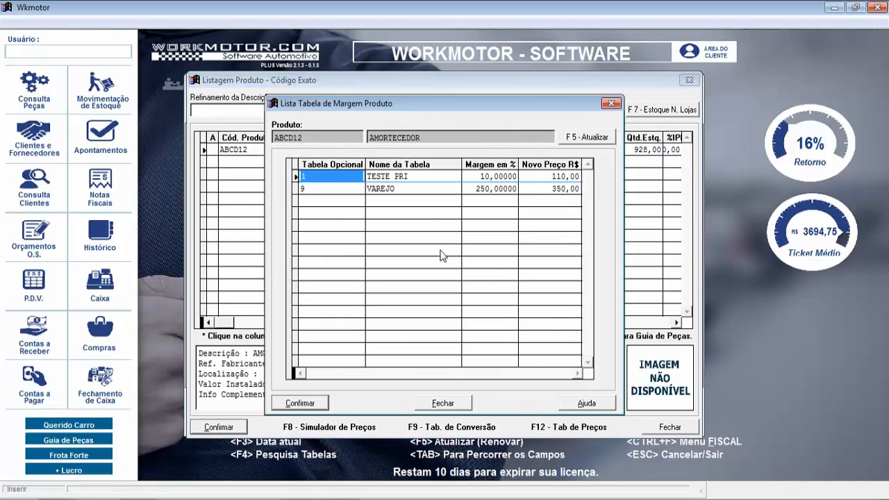
{"action": "left_click", "coordinate": [464, 405]}
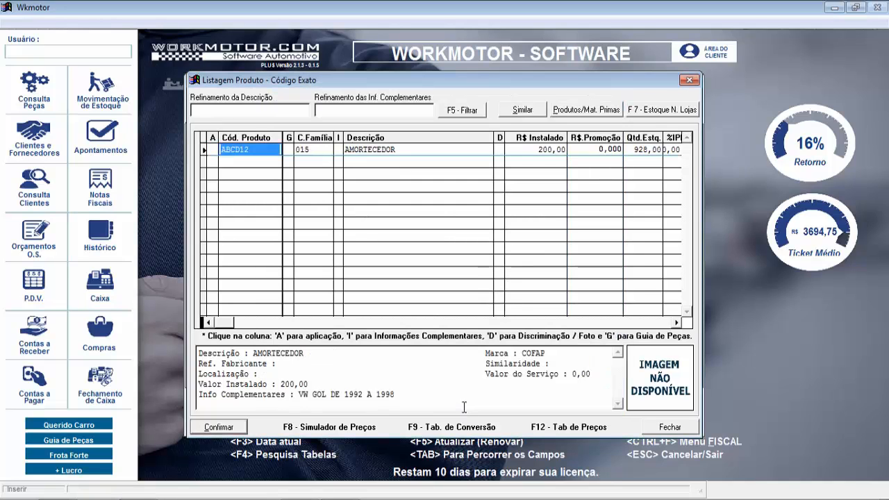
{"action": "left_click", "coordinate": [659, 428]}
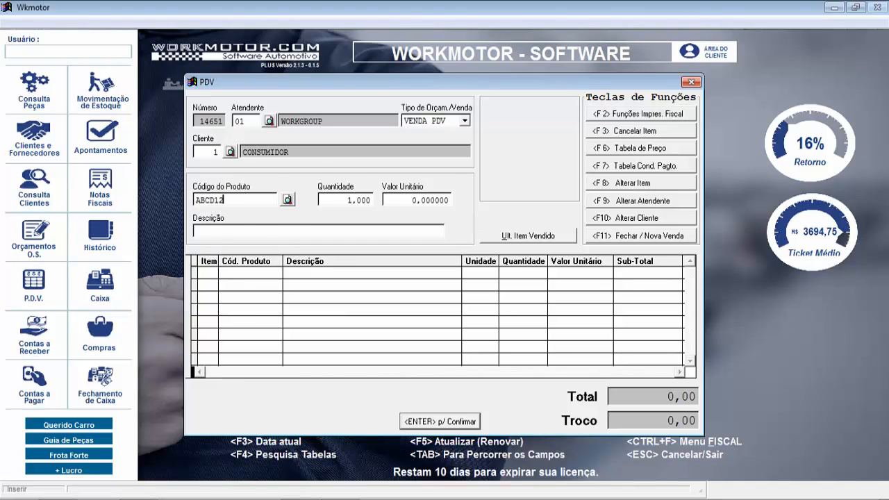
Add 2 AMORTECEDOR at 200,00 each to sale 14651
{"action": "key", "text": "Return"}
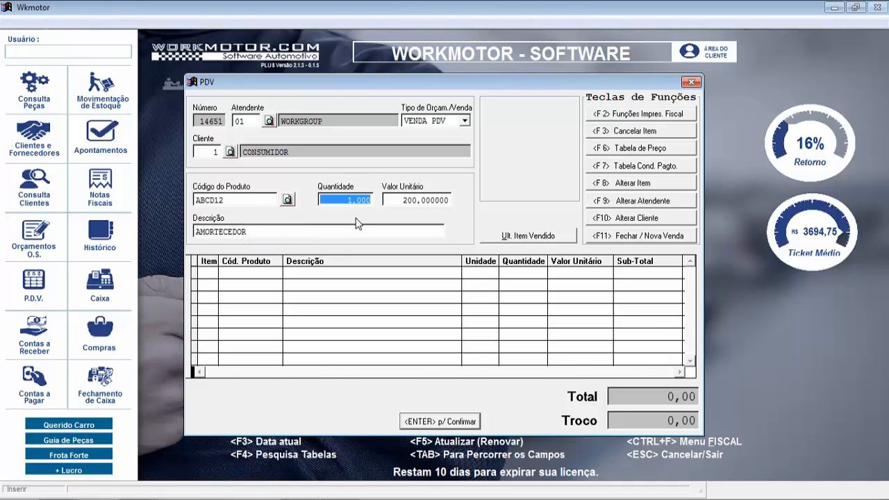
{"action": "type", "text": "2 ,"}
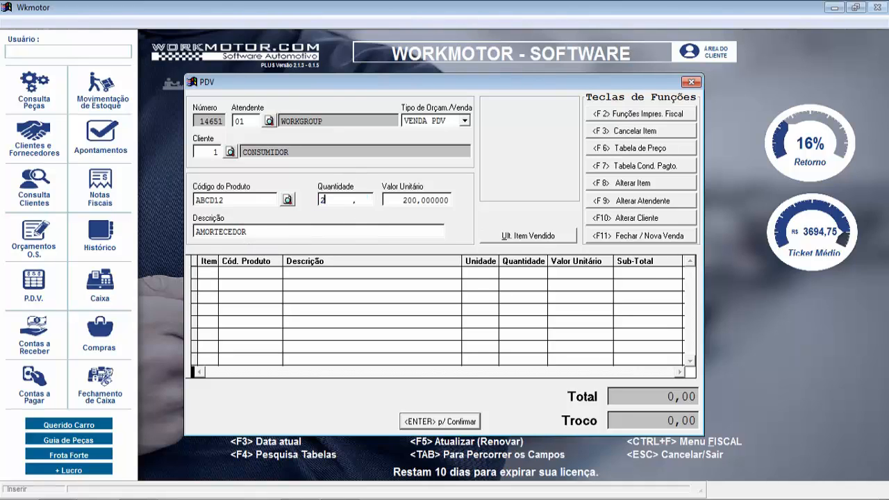
{"action": "key", "text": "Return"}
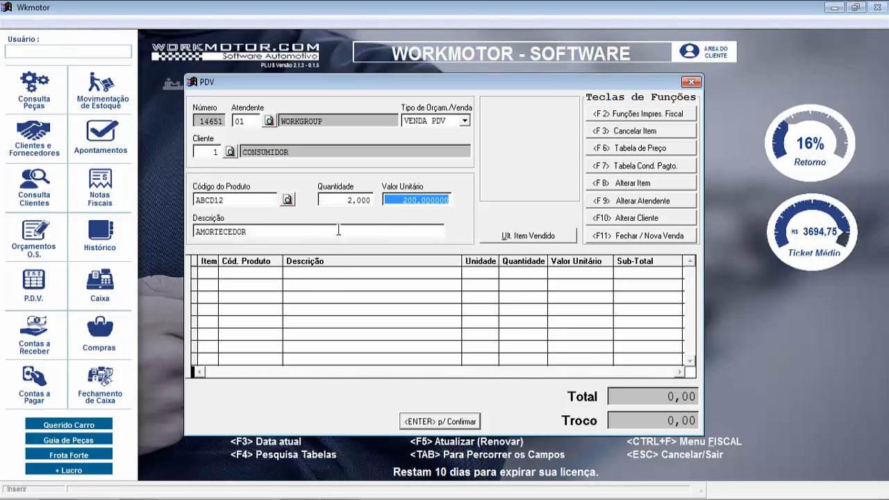
{"action": "key", "text": "Return"}
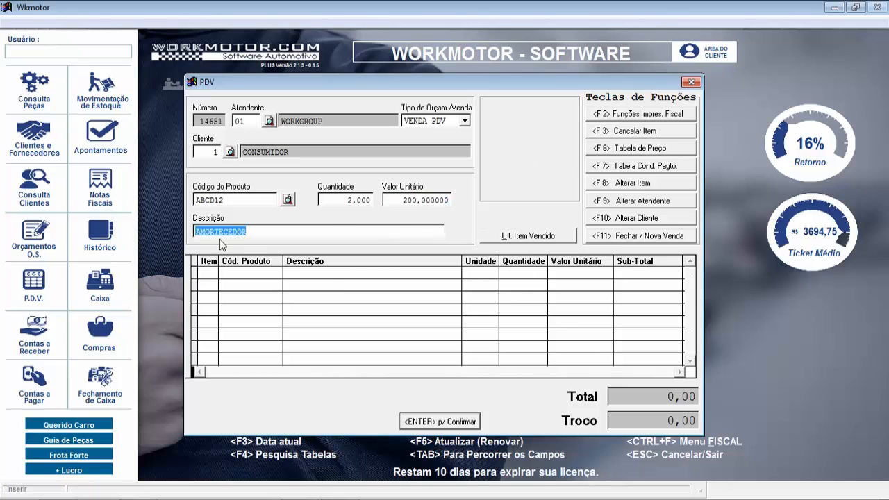
{"action": "key", "text": "Return"}
{"action": "left_click", "coordinate": [422, 422]}
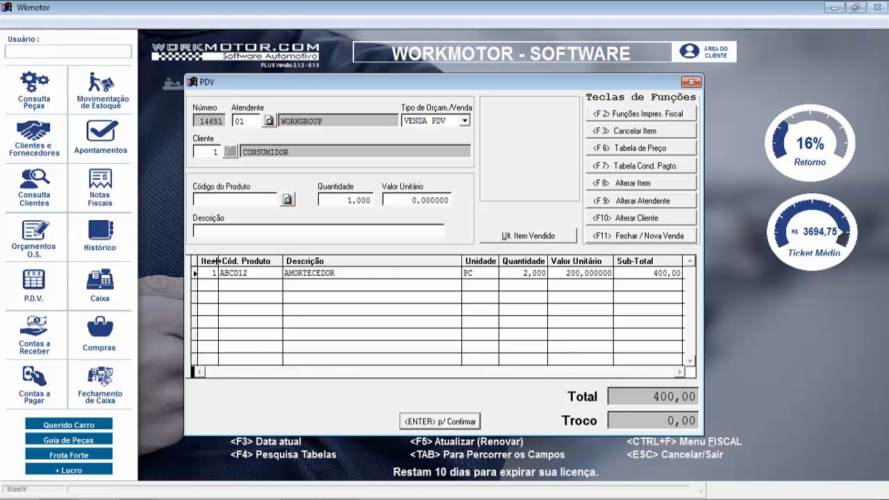
Try confirming the sale, dismiss the product-not-registered warning, and close the PDV window
{"action": "left_click", "coordinate": [437, 424]}
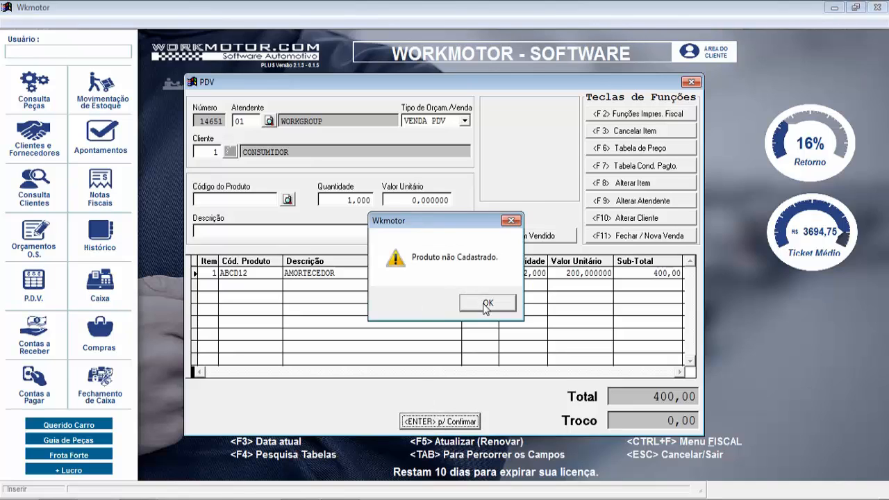
{"action": "left_click", "coordinate": [487, 303]}
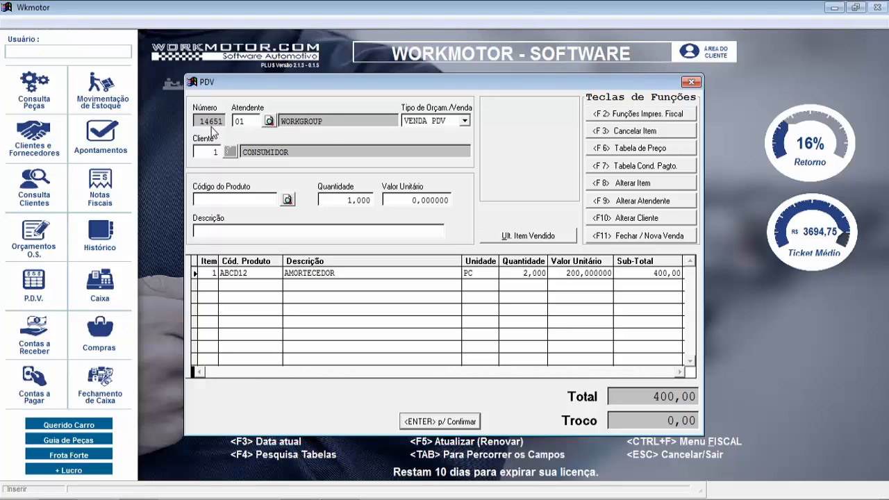
{"action": "left_click", "coordinate": [691, 82]}
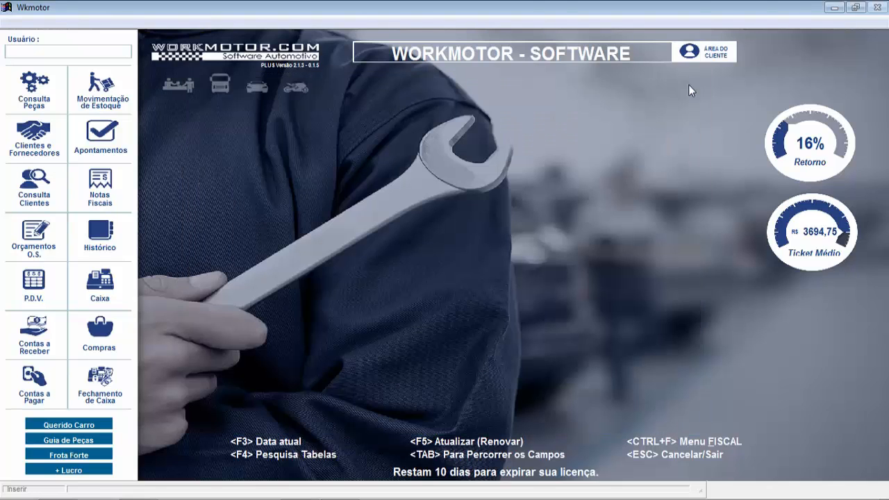
Load sale 14651 in the cash register and choose AV À VISTA payment terms
{"action": "left_click", "coordinate": [102, 288]}
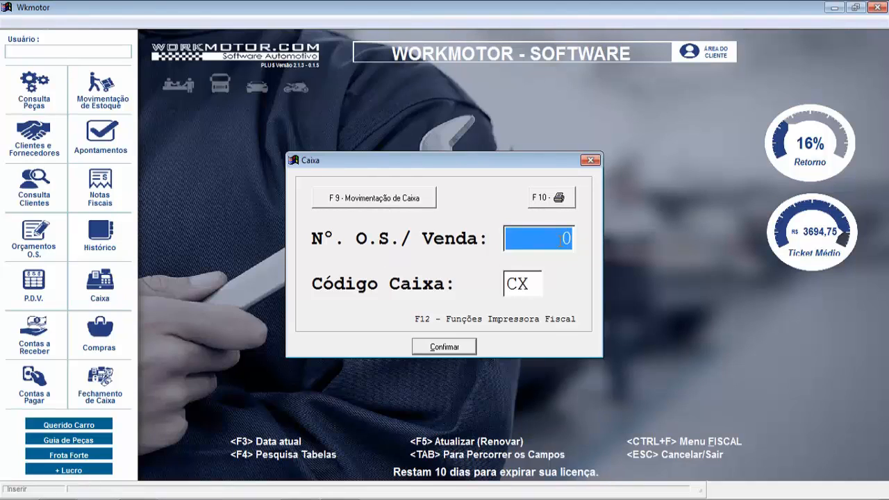
{"action": "type", "text": "14651"}
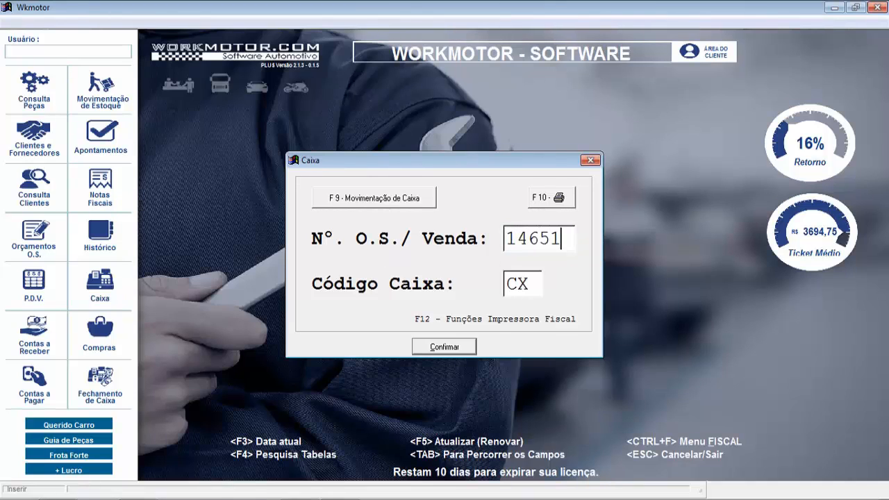
{"action": "left_click", "coordinate": [450, 346]}
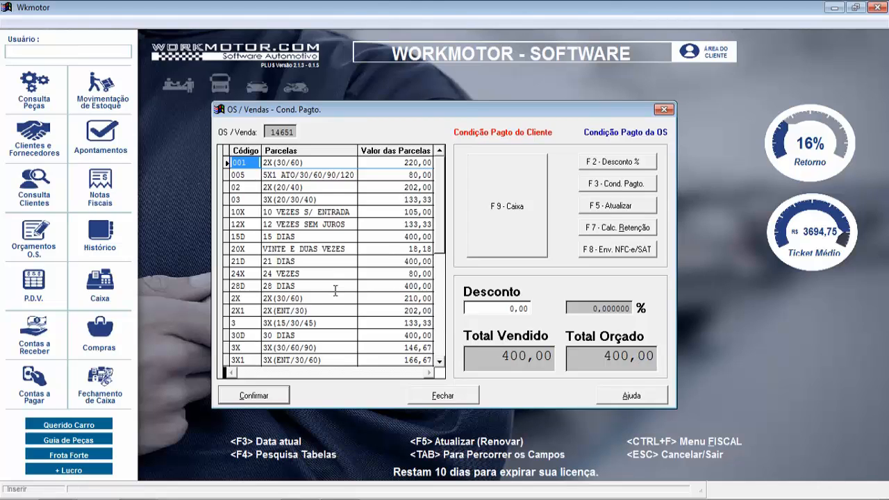
{"action": "scroll", "coordinate": [336, 290], "scroll_direction": "down", "scroll_amount": 12}
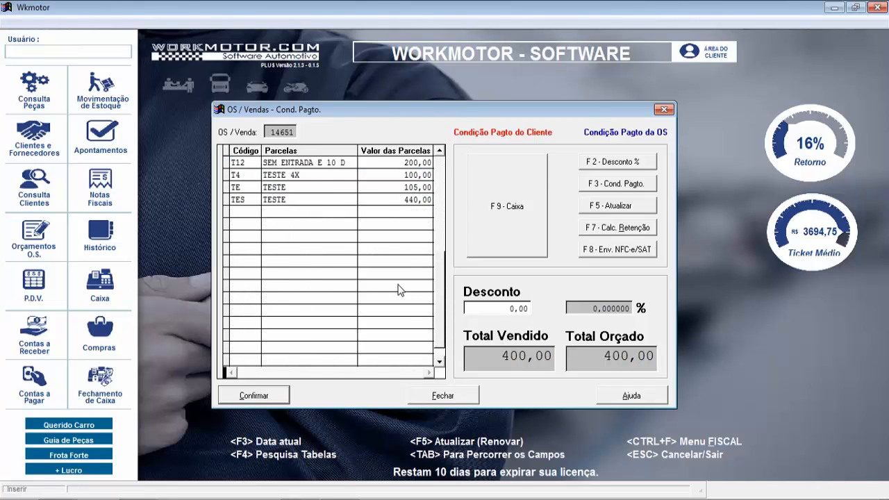
{"action": "scroll", "coordinate": [399, 291], "scroll_direction": "up", "scroll_amount": 3}
{"action": "scroll", "coordinate": [399, 290], "scroll_direction": "up", "scroll_amount": 3}
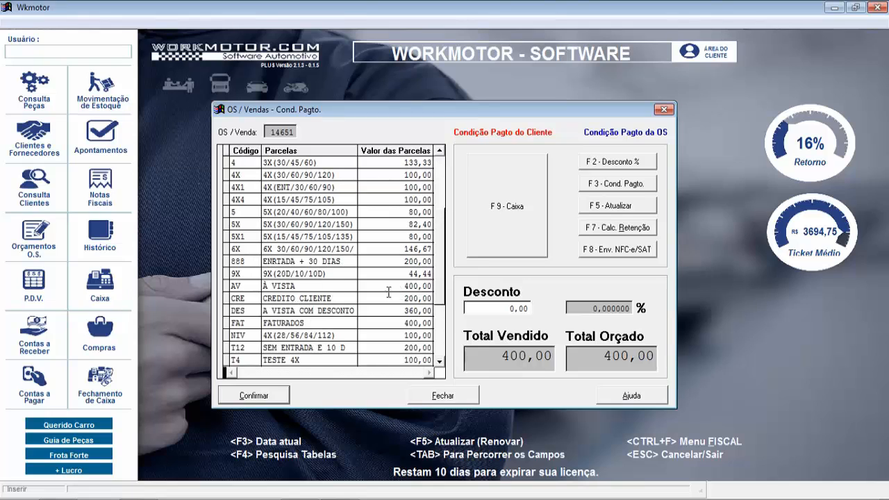
{"action": "left_click", "coordinate": [276, 286]}
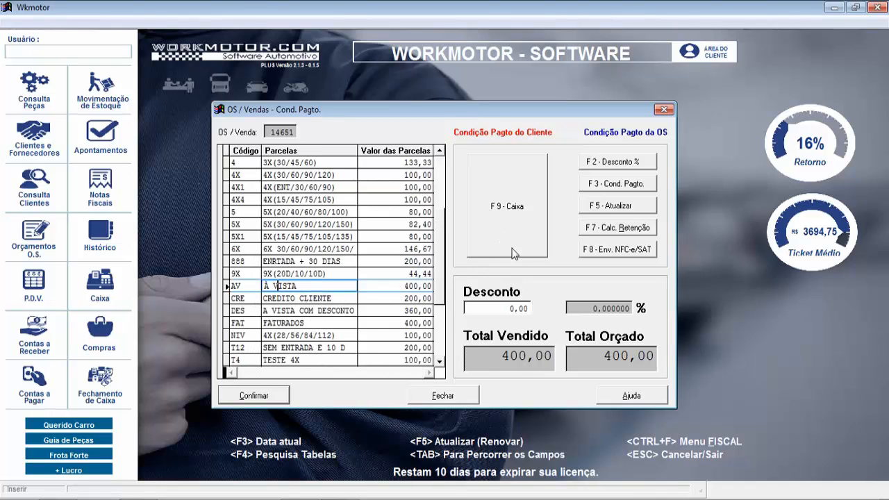
{"action": "left_click", "coordinate": [499, 211]}
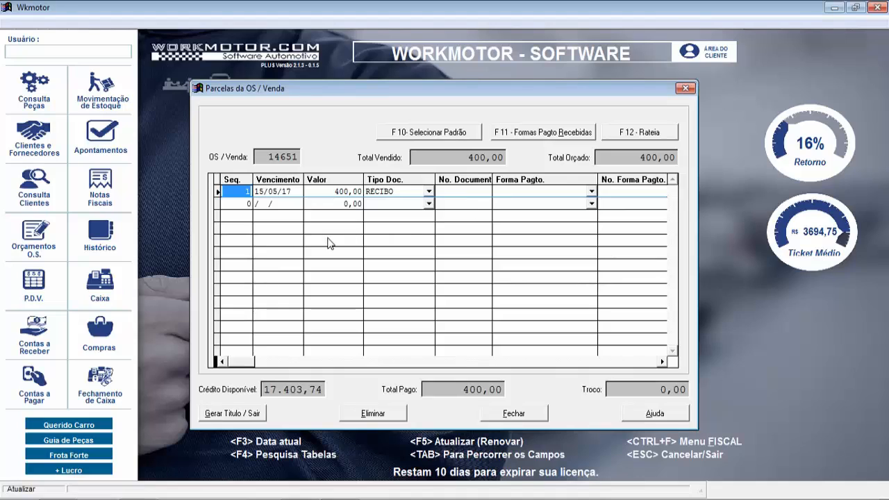
Set the 400,00 installment to DINHEIRO and generate it
{"action": "key", "text": "Tab"}
{"action": "key", "text": "Tab"}
{"action": "key", "text": "Tab"}
{"action": "key", "text": "Tab"}
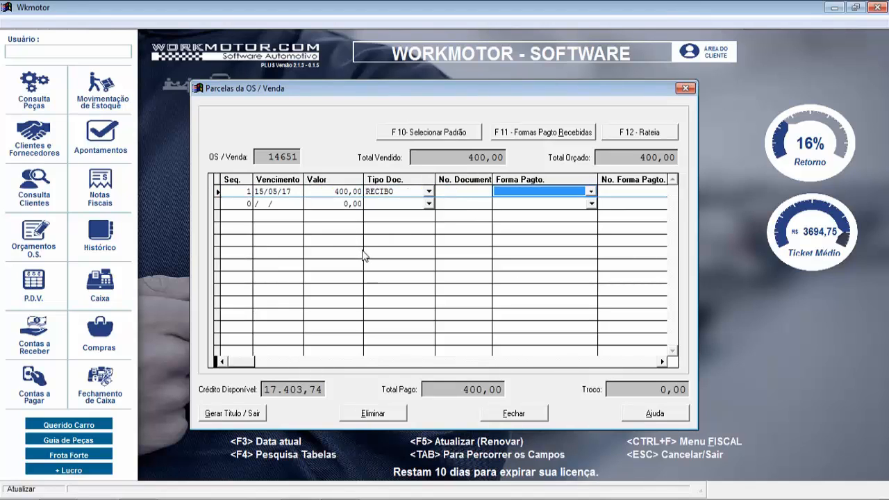
{"action": "key", "text": "d"}
{"action": "key", "text": "Tab"}
{"action": "left_click", "coordinate": [491, 193]}
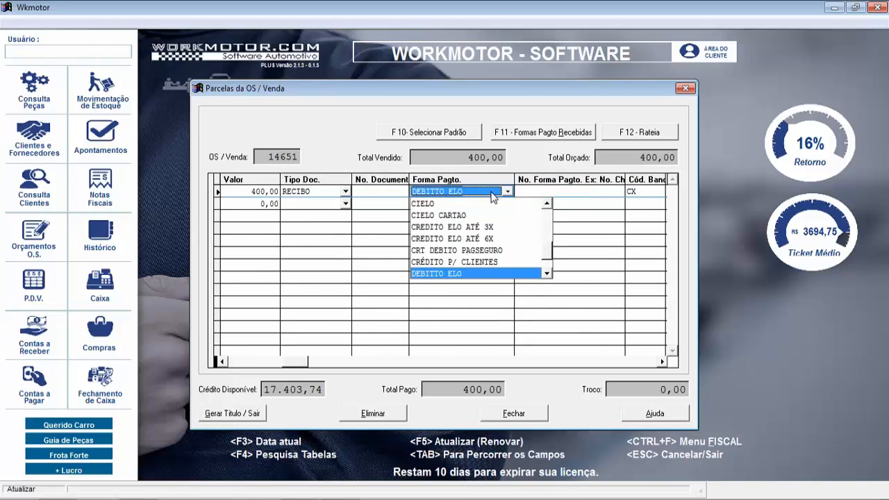
{"action": "left_click", "coordinate": [546, 274]}
{"action": "left_click", "coordinate": [547, 274]}
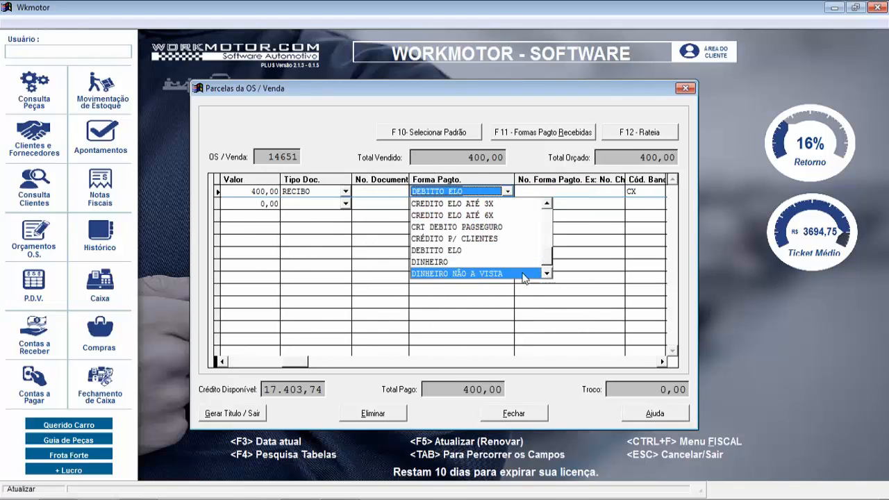
{"action": "left_click", "coordinate": [479, 263]}
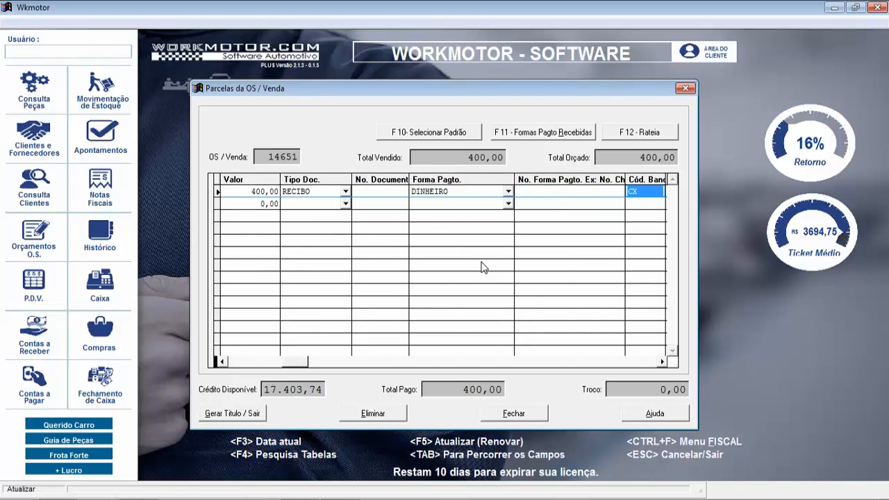
{"action": "left_click", "coordinate": [250, 414]}
{"action": "left_click", "coordinate": [573, 306]}
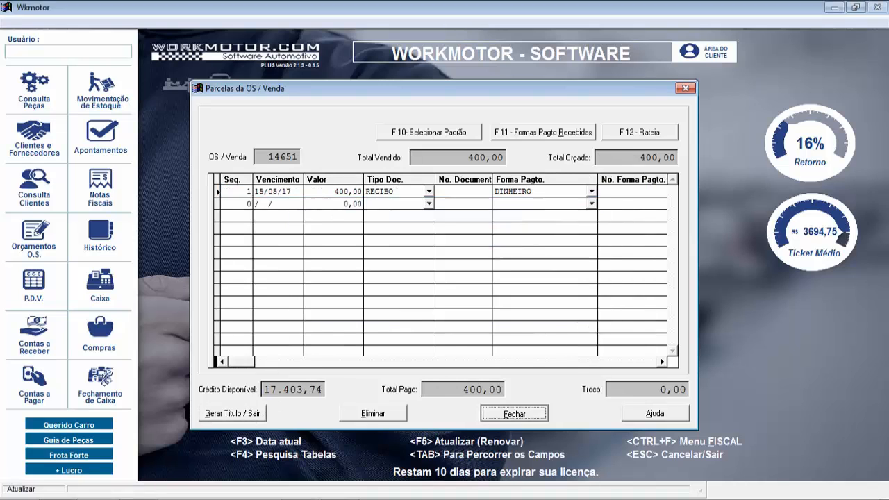
{"action": "key", "text": "Return"}
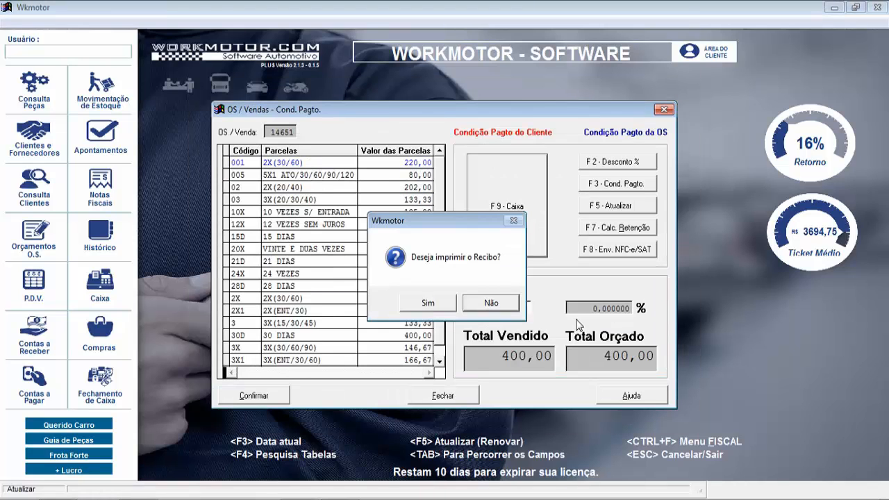
Skip the receipt, close Caixa and P.D.V., and open Orçamentos O.S. at the latest order
{"action": "left_click", "coordinate": [493, 302]}
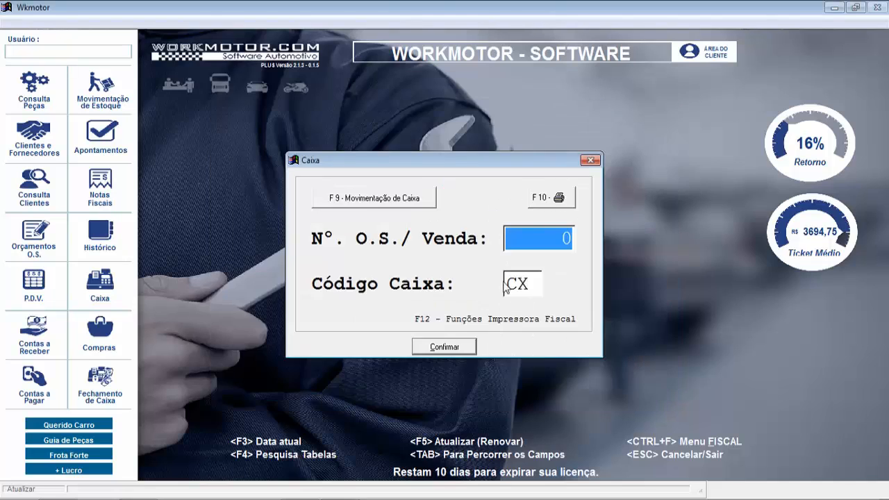
{"action": "left_click", "coordinate": [590, 162]}
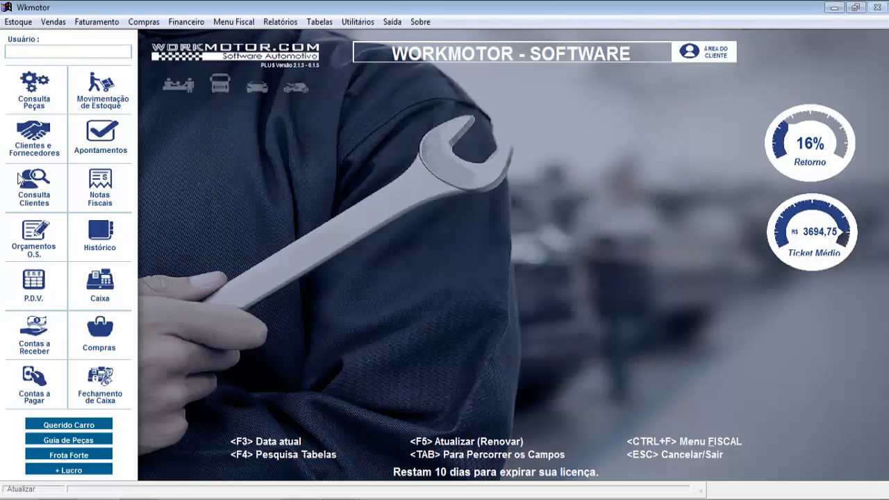
{"action": "left_click", "coordinate": [42, 290]}
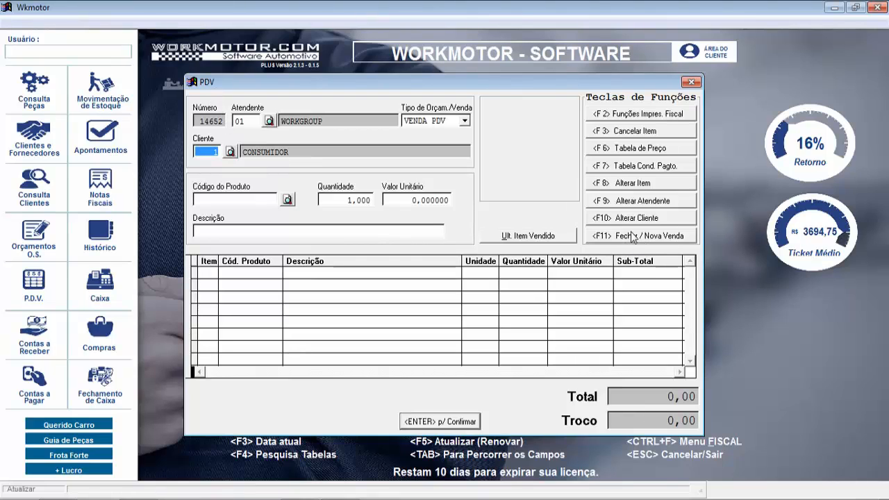
{"action": "left_click", "coordinate": [692, 84]}
{"action": "left_click", "coordinate": [43, 245]}
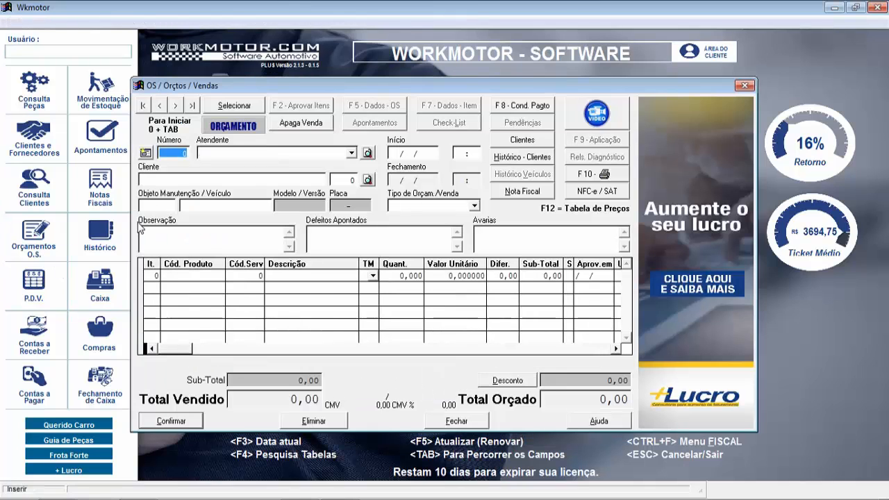
{"action": "left_click", "coordinate": [191, 105]}
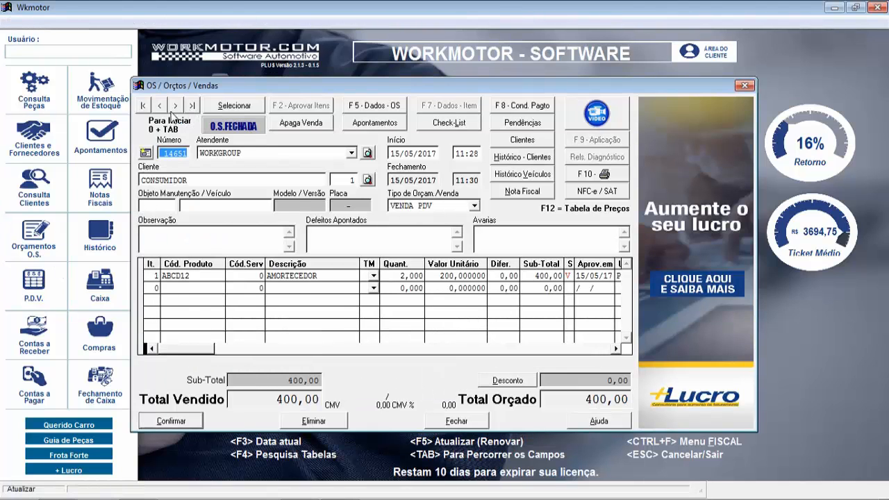
{"action": "left_click", "coordinate": [159, 107]}
Return to order 14647 and approve its AMORTECEDOR items, confirming with Sim
{"action": "left_click", "coordinate": [159, 108]}
{"action": "left_click", "coordinate": [159, 108]}
{"action": "left_click", "coordinate": [159, 108]}
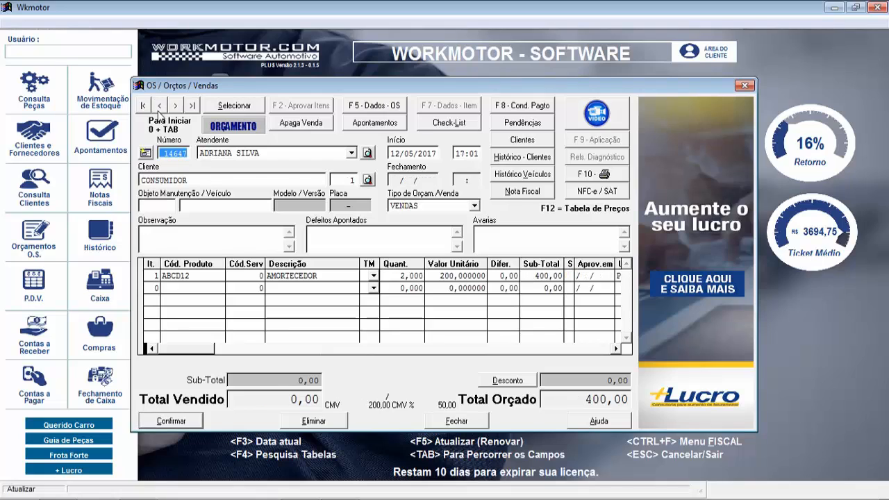
{"action": "left_click", "coordinate": [159, 106]}
{"action": "left_click", "coordinate": [175, 106]}
{"action": "key", "text": "Tab"}
{"action": "key", "text": "Tab"}
{"action": "key", "text": "Tab"}
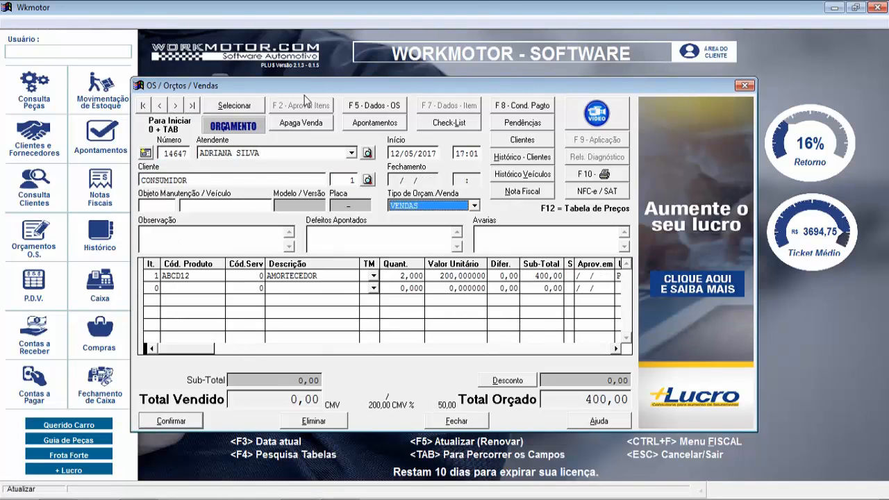
{"action": "key", "text": "Tab"}
{"action": "key", "text": "Tab"}
{"action": "key", "text": "Tab"}
{"action": "key", "text": "Tab"}
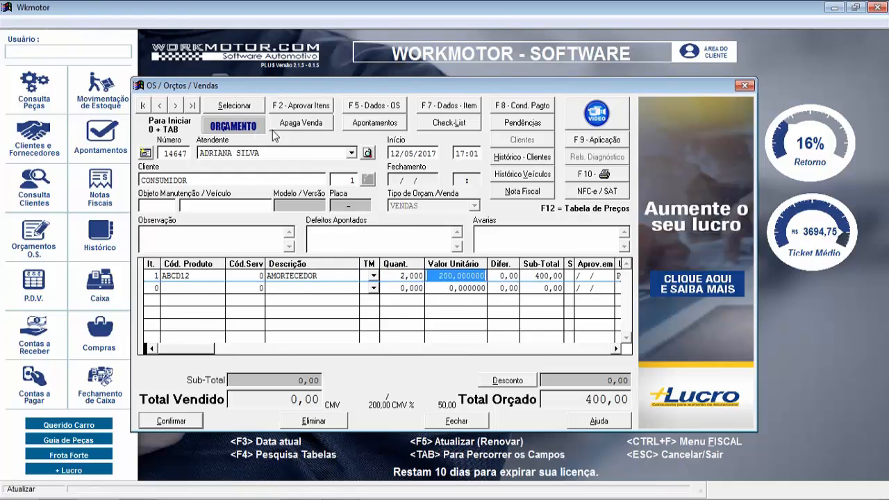
{"action": "key", "text": "Tab"}
{"action": "key", "text": "Tab"}
{"action": "left_click", "coordinate": [302, 111]}
{"action": "left_click", "coordinate": [479, 304]}
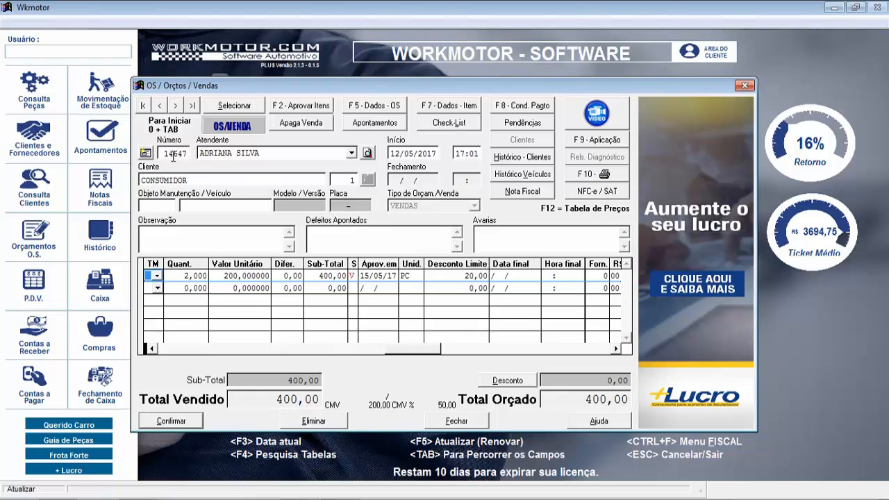
Jump to the last order 14651, then step back to order 14647 again
{"action": "left_click_drag", "start_coordinate": [169, 157], "coordinate": [189, 157]}
{"action": "left_click", "coordinate": [193, 107]}
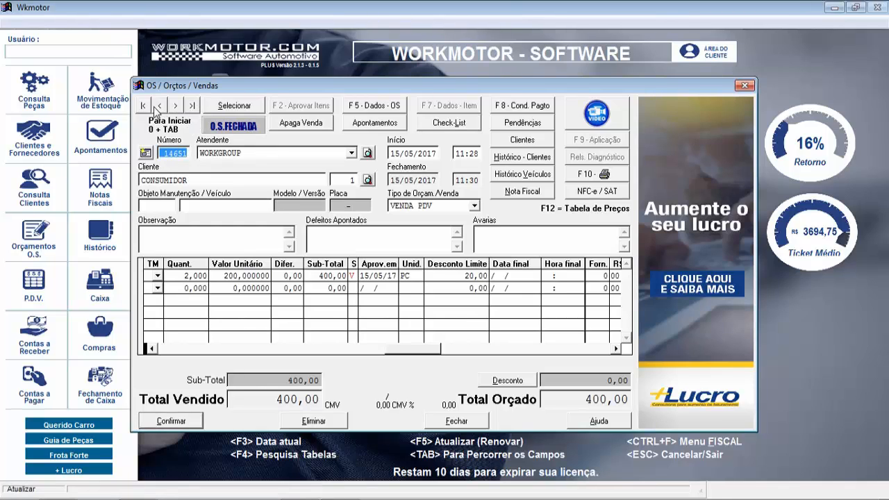
{"action": "left_click", "coordinate": [160, 105]}
{"action": "left_click", "coordinate": [160, 106]}
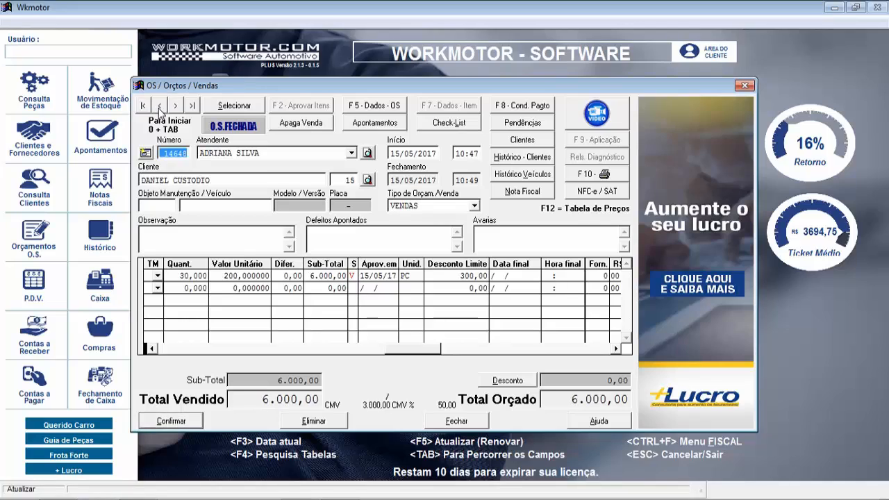
{"action": "left_click", "coordinate": [160, 105]}
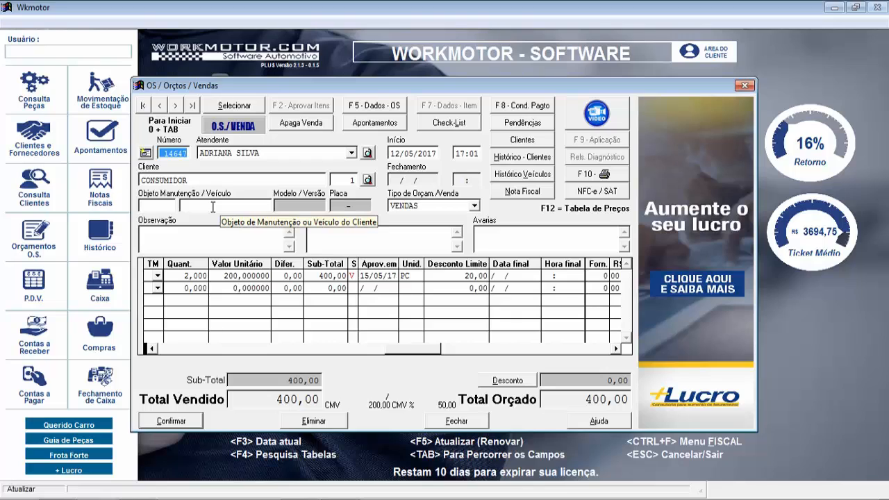
Open and then close the closing screen for order 14647 unfinished, and close the orders window
{"action": "left_click", "coordinate": [528, 104]}
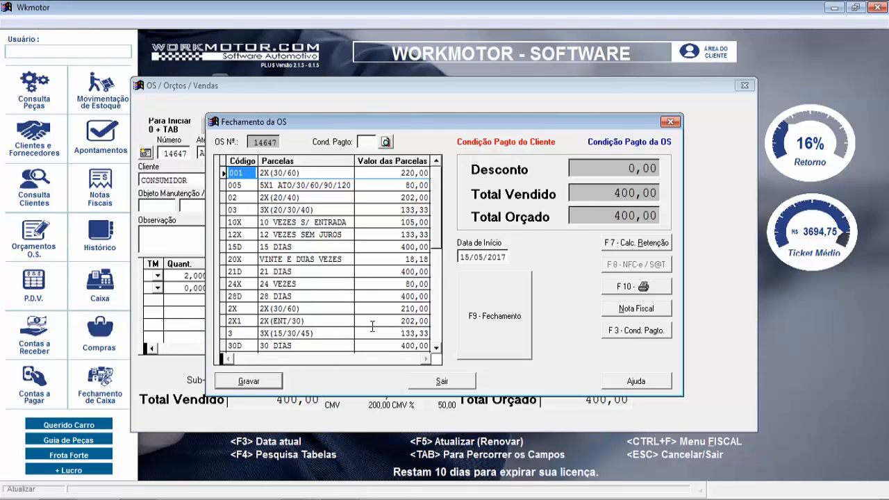
{"action": "left_click", "coordinate": [672, 123]}
{"action": "left_click", "coordinate": [744, 84]}
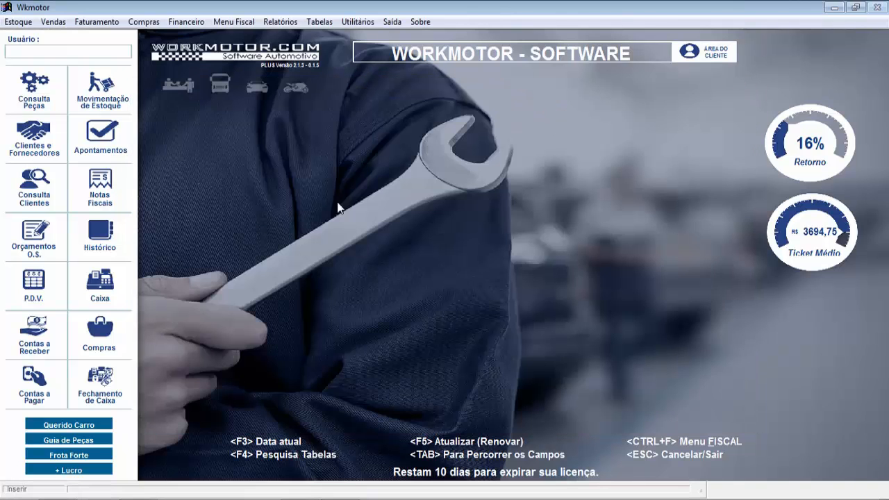
Open the Caixa cash register dialog and close it again
{"action": "left_click", "coordinate": [95, 280]}
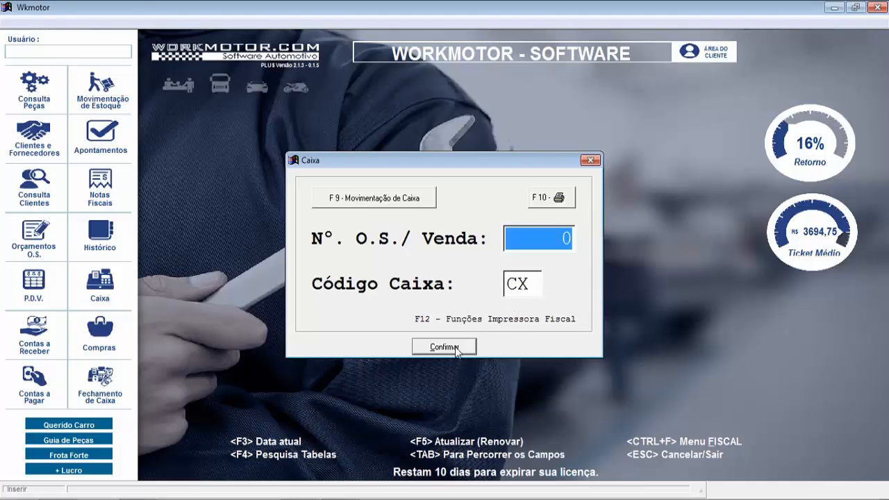
{"action": "left_click", "coordinate": [590, 160]}
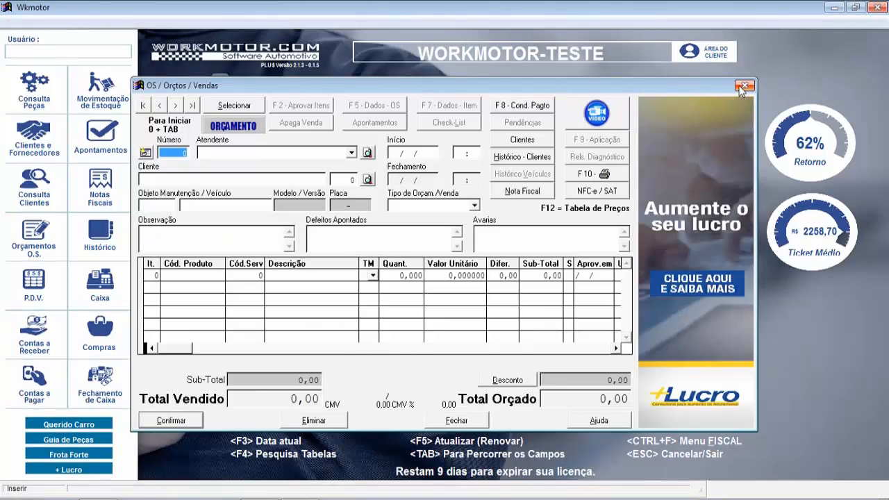
{"action": "left_click", "coordinate": [743, 86]}
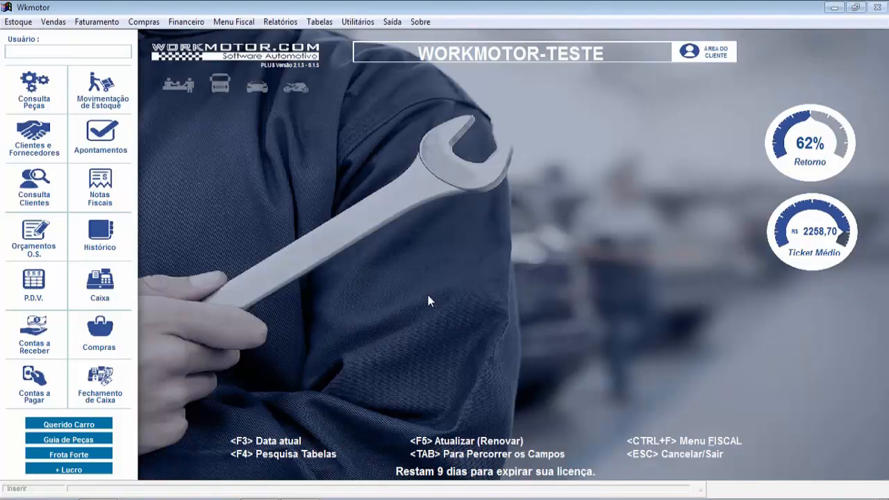
In the orders window, step from the latest order 1569 back to 1568 and 1567, then close it
{"action": "left_click", "coordinate": [33, 240]}
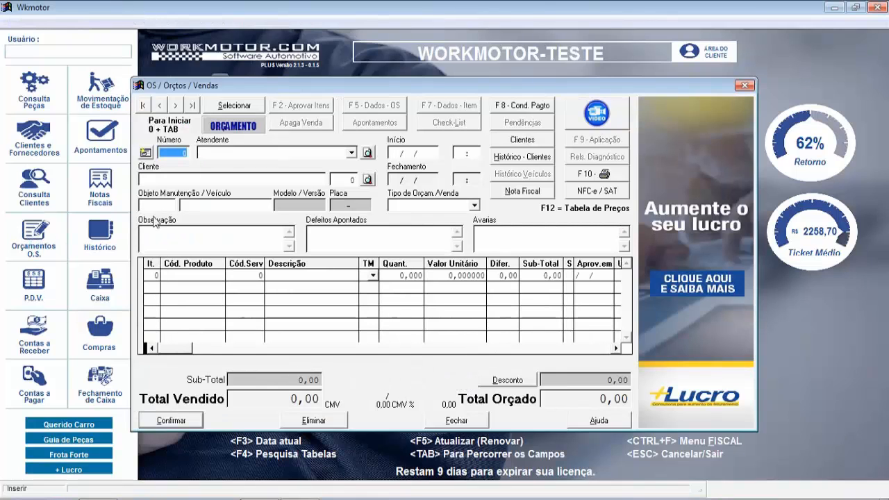
{"action": "left_click", "coordinate": [192, 106]}
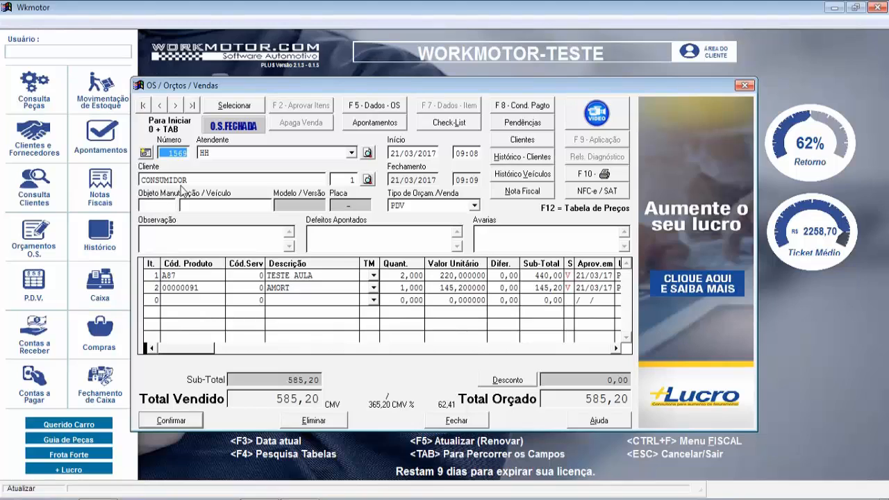
{"action": "left_click", "coordinate": [160, 107]}
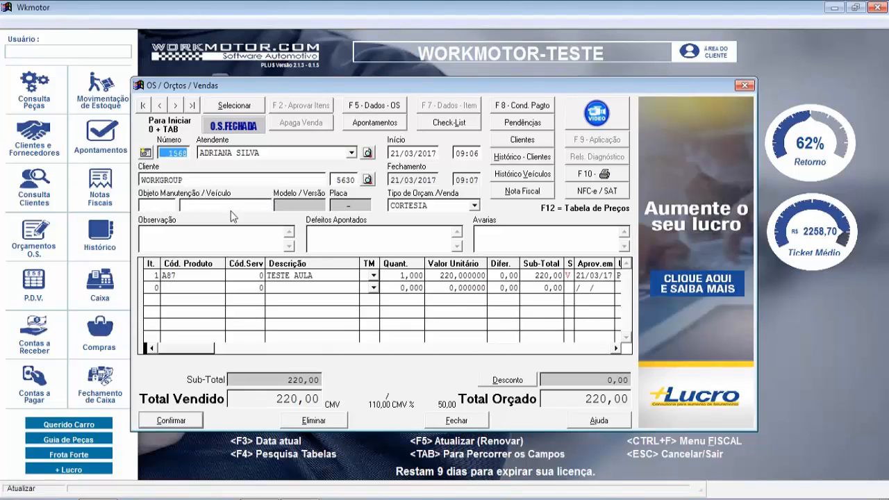
{"action": "left_click", "coordinate": [160, 106]}
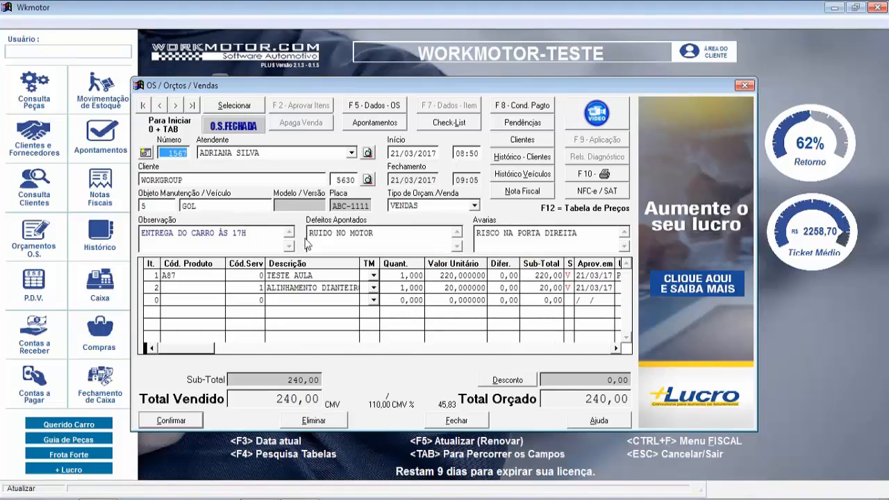
{"action": "left_click", "coordinate": [744, 84]}
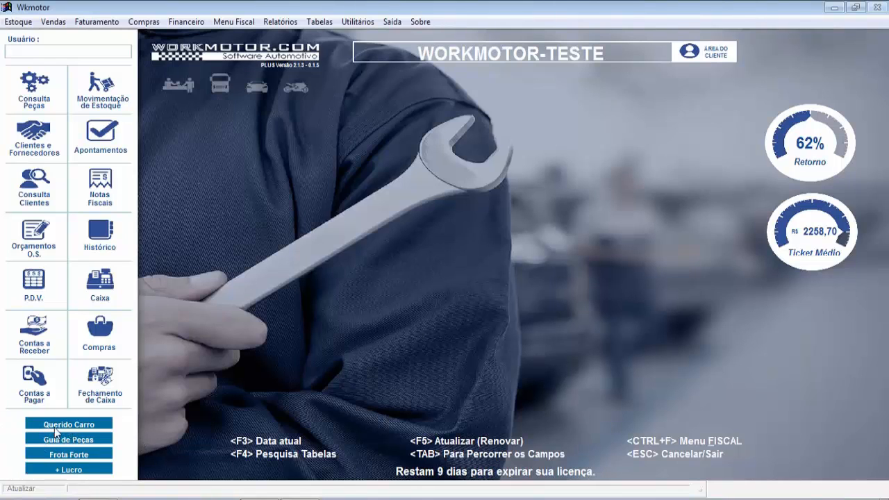
{"action": "left_click", "coordinate": [55, 426]}
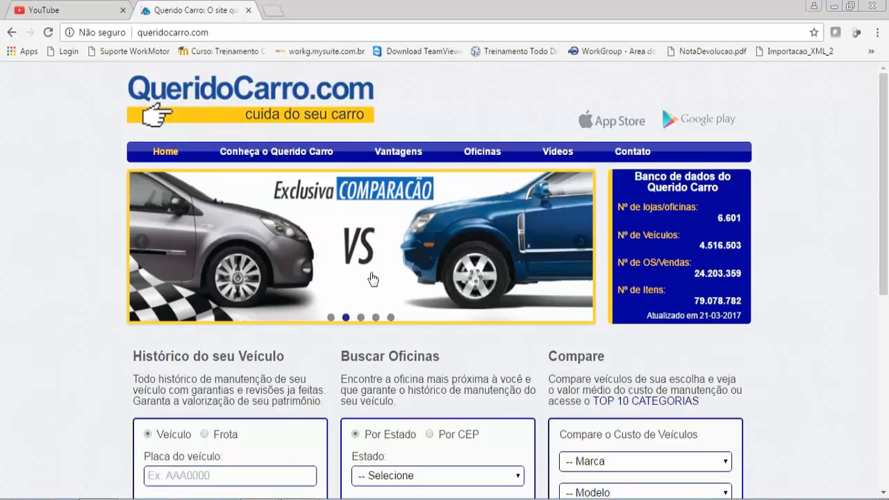
{"action": "scroll", "coordinate": [373, 277], "scroll_direction": "down", "scroll_amount": 3}
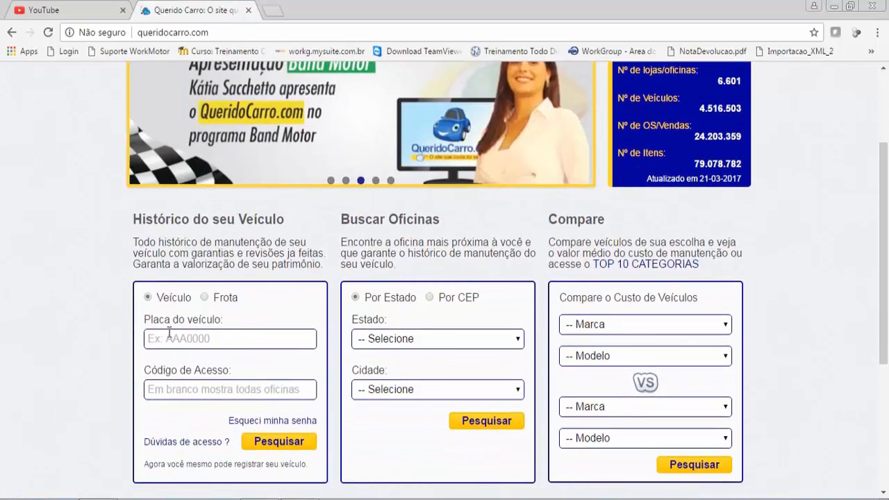
{"action": "left_click", "coordinate": [169, 336]}
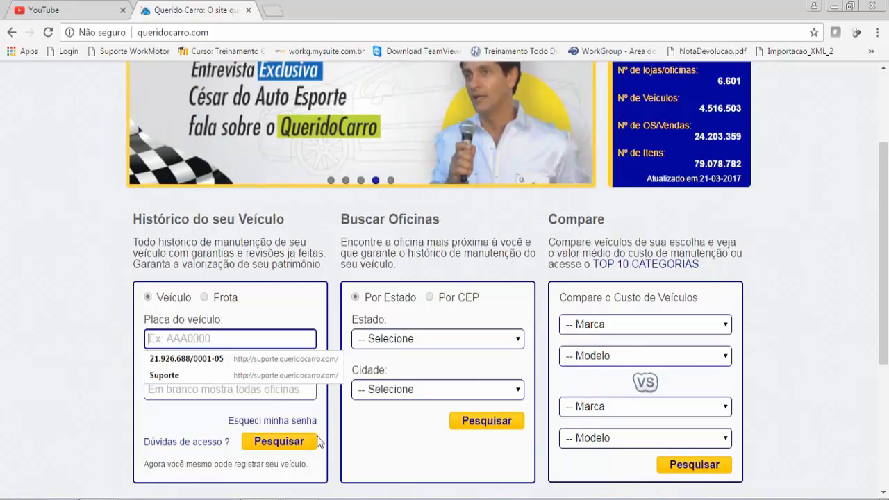
{"action": "type", "text": "amb"}
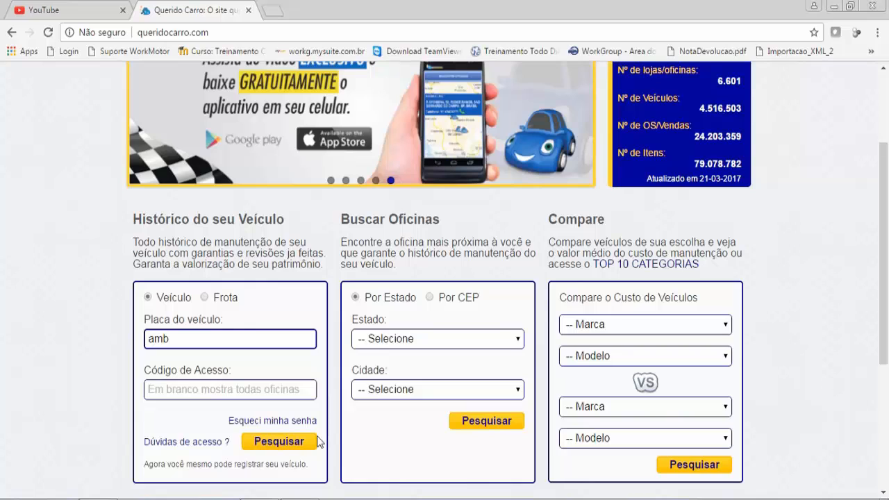
{"action": "type", "text": "9870"}
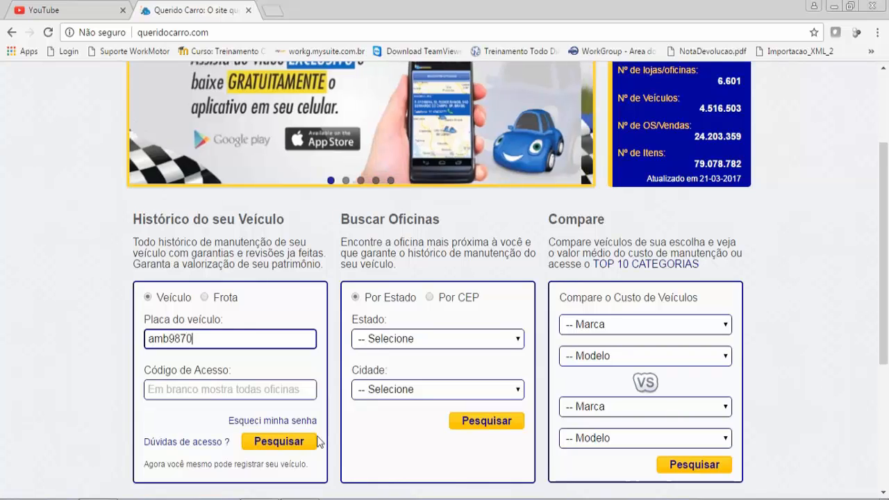
{"action": "key", "text": "Tab"}
{"action": "type", "text": "1"}
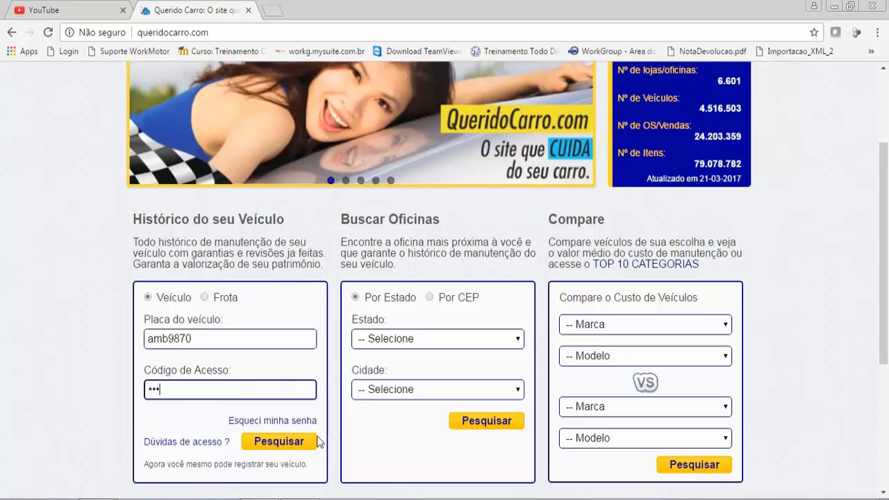
{"action": "left_click", "coordinate": [295, 445]}
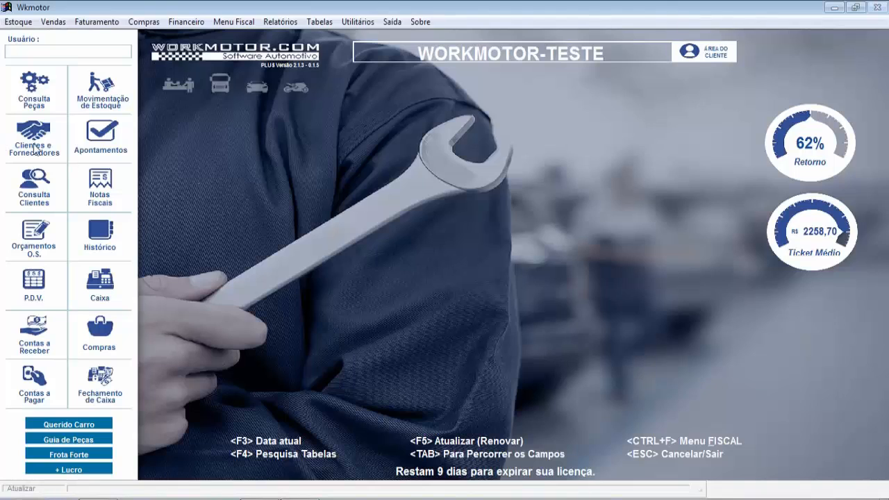
Load a client record in Clientes e Fornecedores by entering its client code
{"action": "left_click", "coordinate": [45, 132]}
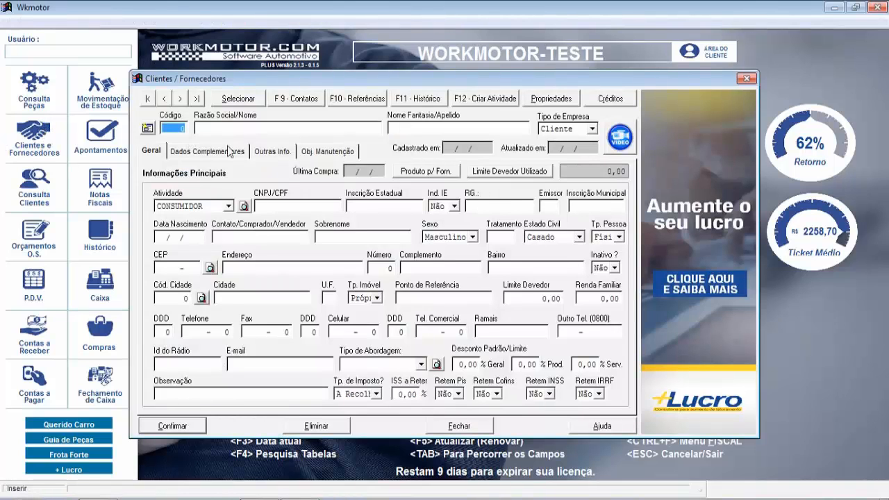
{"action": "type", "text": "5620"}
{"action": "key", "text": "Tab"}
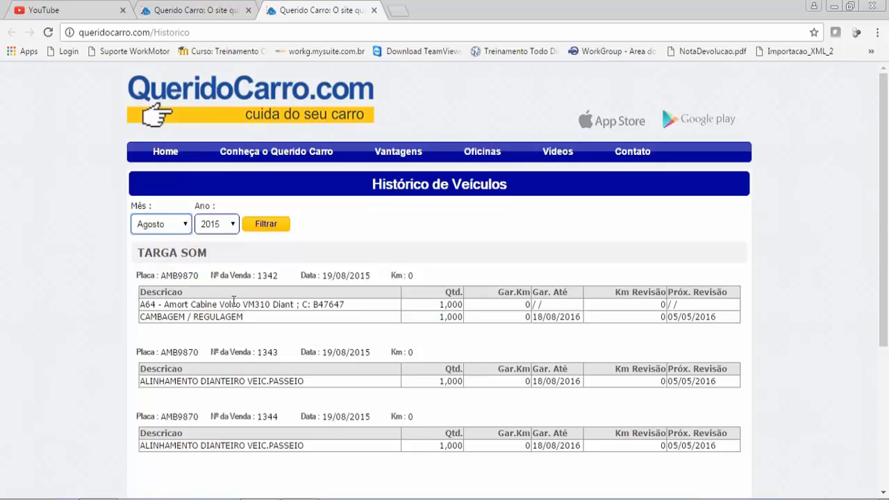
{"action": "scroll", "coordinate": [231, 298], "scroll_direction": "down", "scroll_amount": 1}
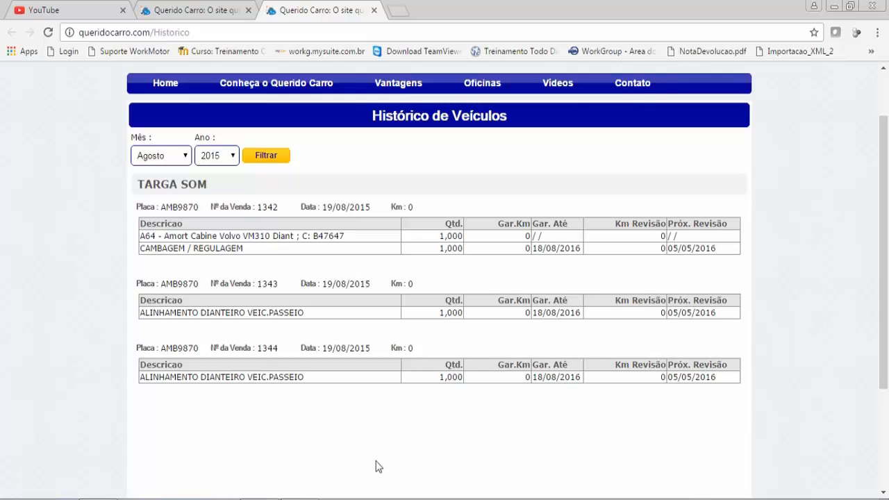
{"action": "scroll", "coordinate": [337, 334], "scroll_direction": "up", "scroll_amount": 1}
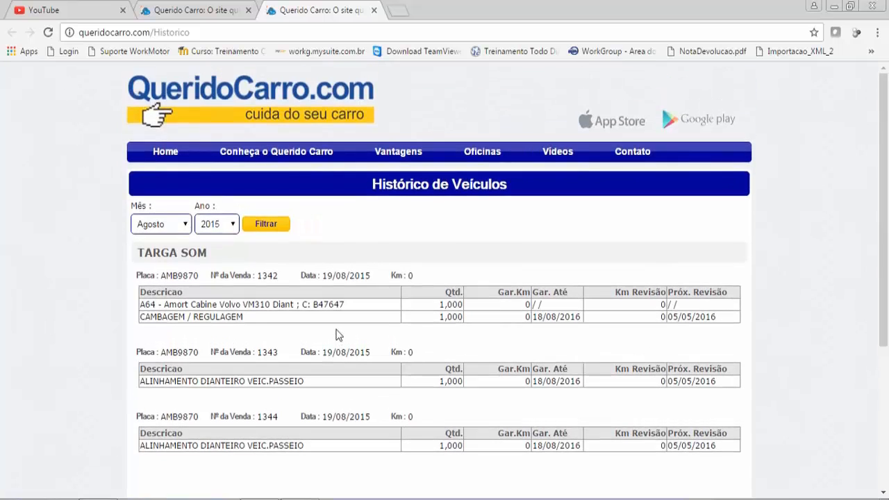
{"action": "scroll", "coordinate": [342, 329], "scroll_direction": "down", "scroll_amount": 1}
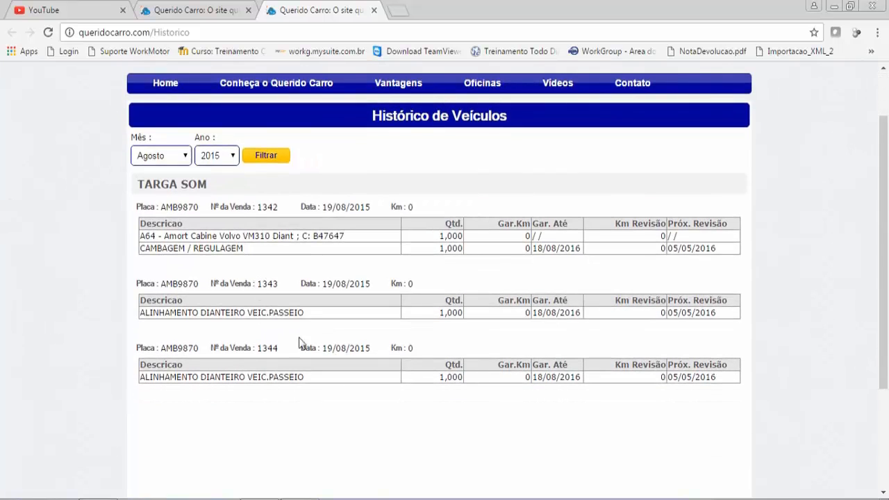
Filter the vehicle history to all months (Todos), then to the year 2016
{"action": "left_click", "coordinate": [186, 156]}
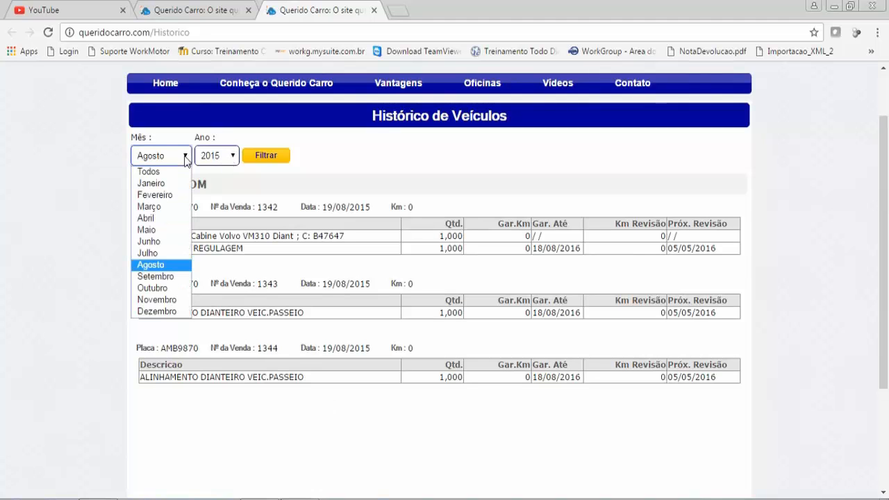
{"action": "left_click", "coordinate": [167, 171]}
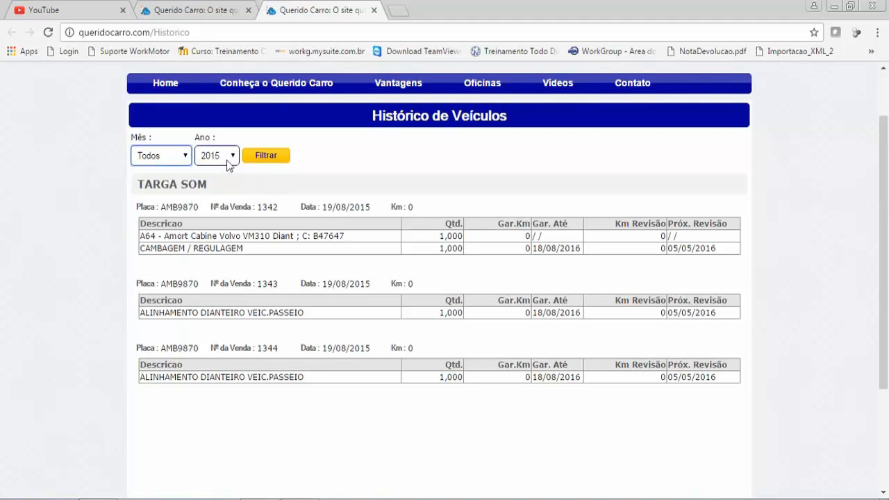
{"action": "left_click", "coordinate": [278, 159]}
{"action": "left_click", "coordinate": [232, 156]}
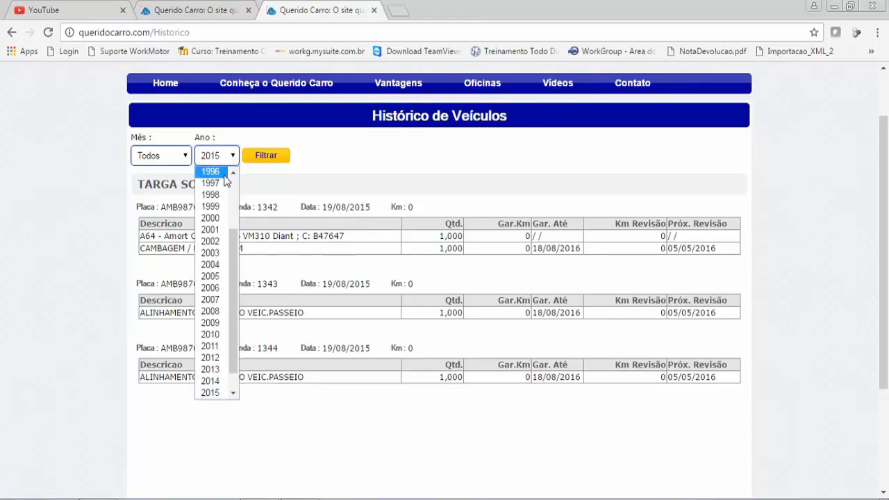
{"action": "left_click", "coordinate": [233, 393]}
{"action": "left_click", "coordinate": [211, 380]}
{"action": "left_click", "coordinate": [252, 155]}
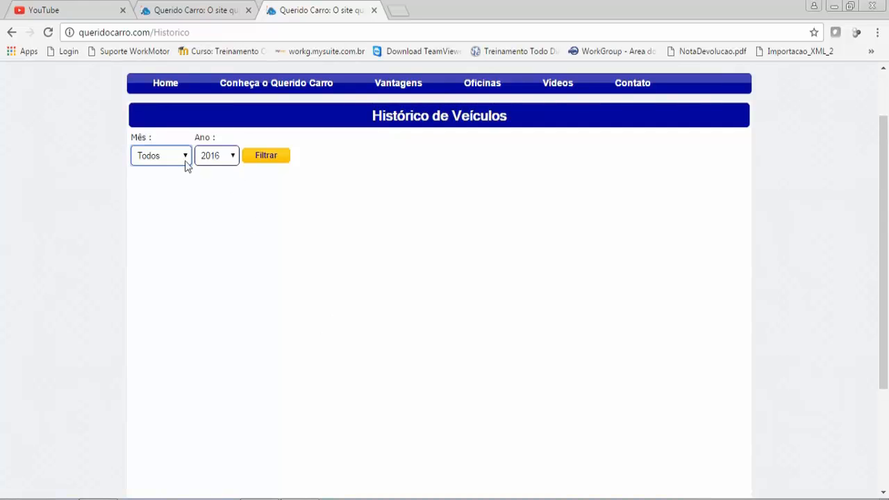
Switch the history filter back to 2015, then return to the QueridoCarro home page
{"action": "left_click", "coordinate": [234, 156]}
{"action": "left_click", "coordinate": [223, 380]}
{"action": "left_click", "coordinate": [273, 157]}
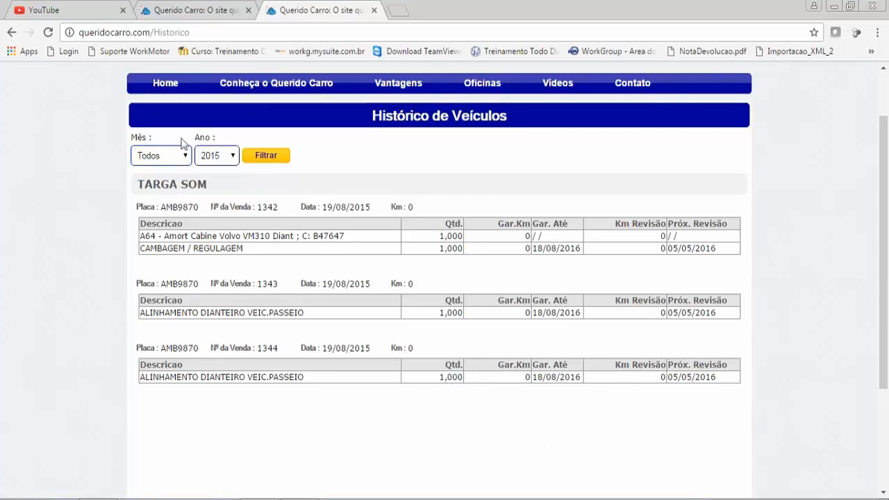
{"action": "scroll", "coordinate": [125, 147], "scroll_direction": "up", "scroll_amount": 1}
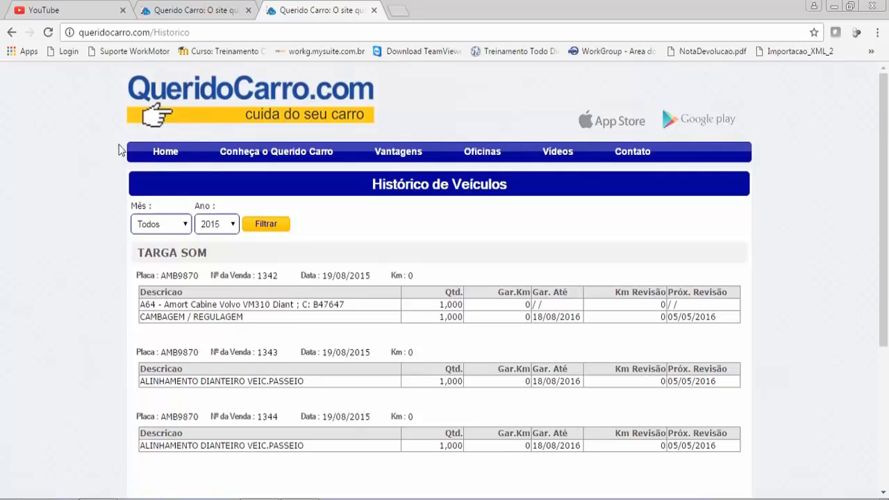
{"action": "left_click", "coordinate": [290, 90]}
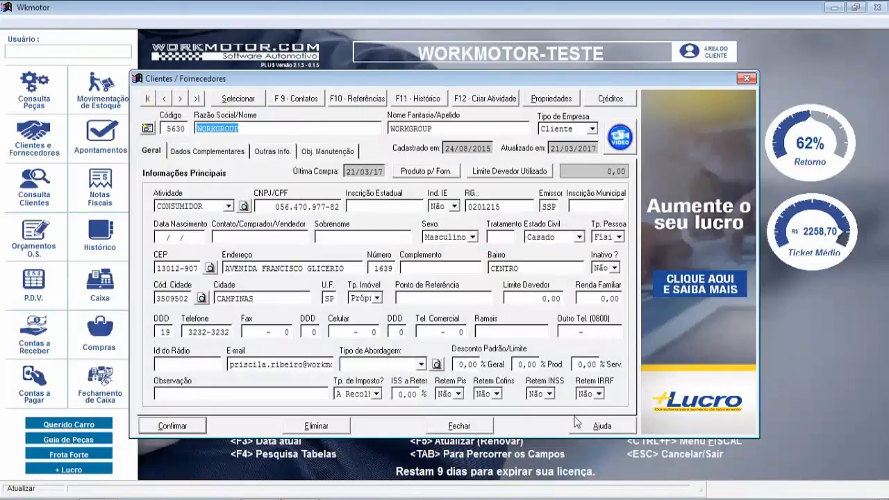
Close the Clientes / Fornecedores client record window in WorkMotor
{"action": "left_click", "coordinate": [459, 426]}
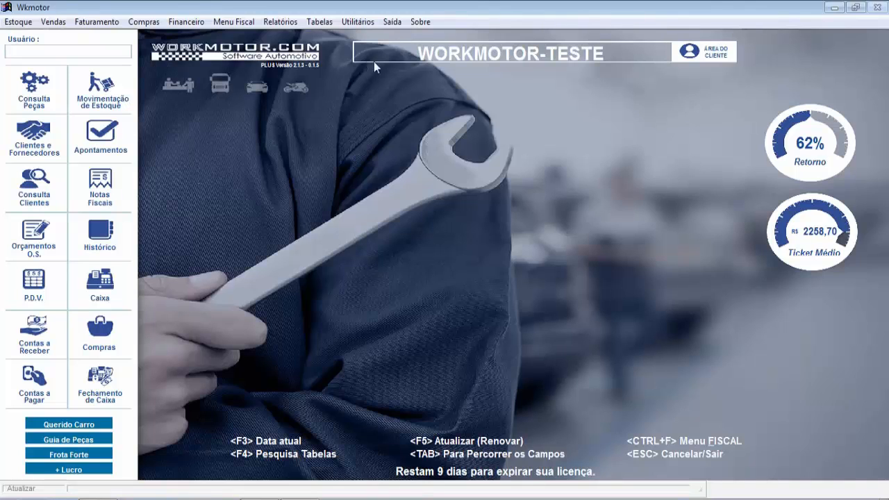
From Utilitários > Querido Carro, confirm sending the 21/03/17 sales and acknowledge the finished message
{"action": "left_click", "coordinate": [371, 23]}
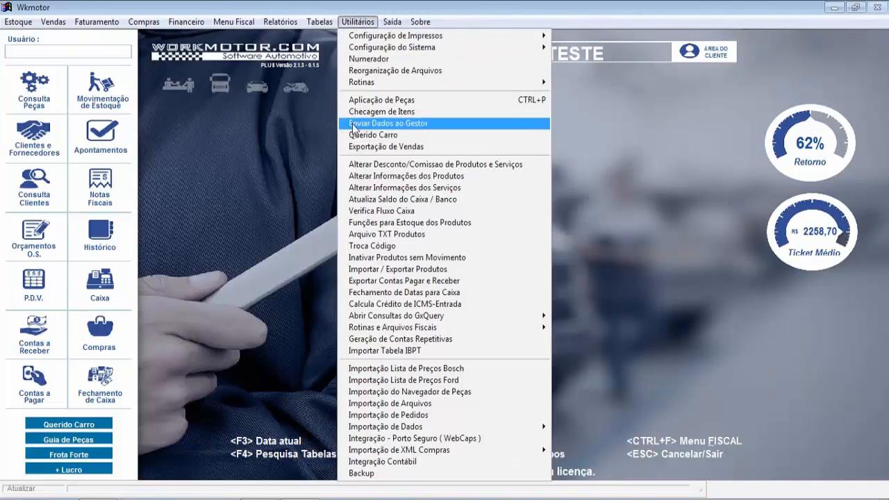
{"action": "left_click", "coordinate": [382, 136]}
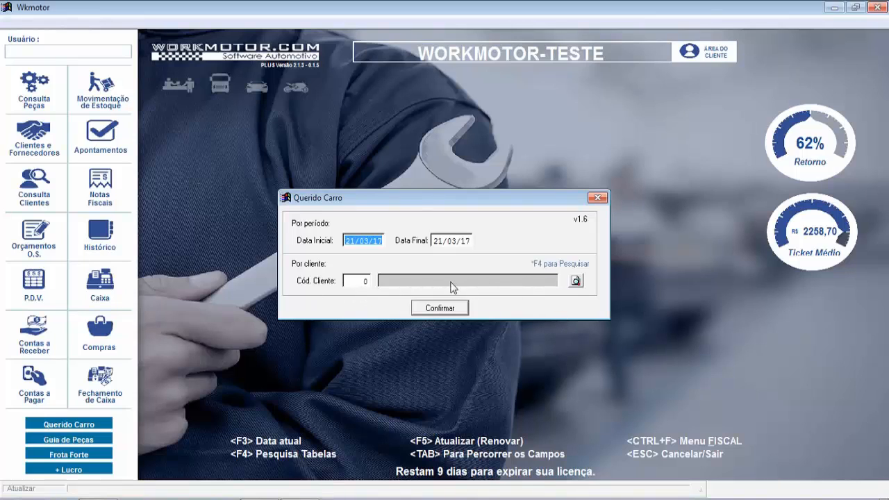
{"action": "left_click", "coordinate": [463, 307]}
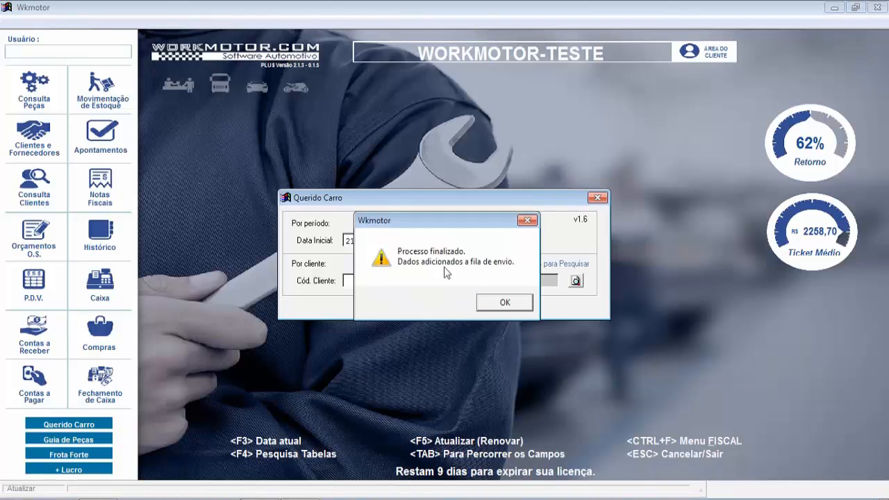
{"action": "left_click", "coordinate": [505, 304]}
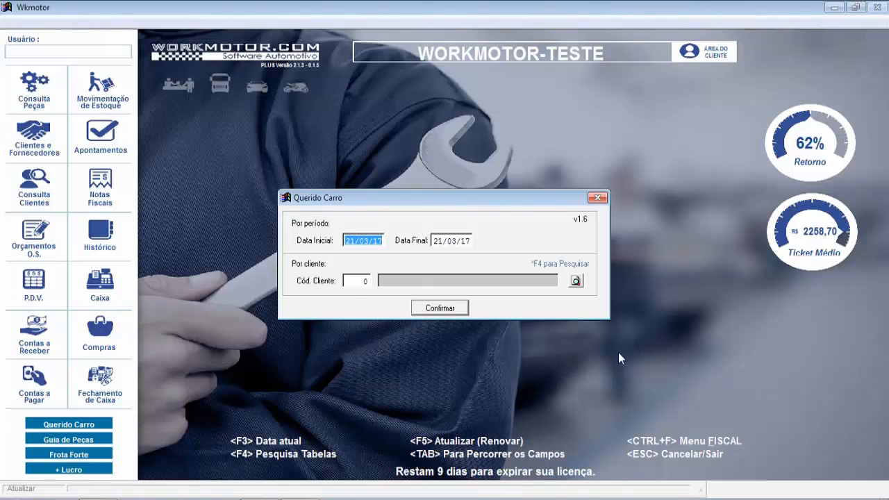
{"action": "left_click", "coordinate": [598, 197]}
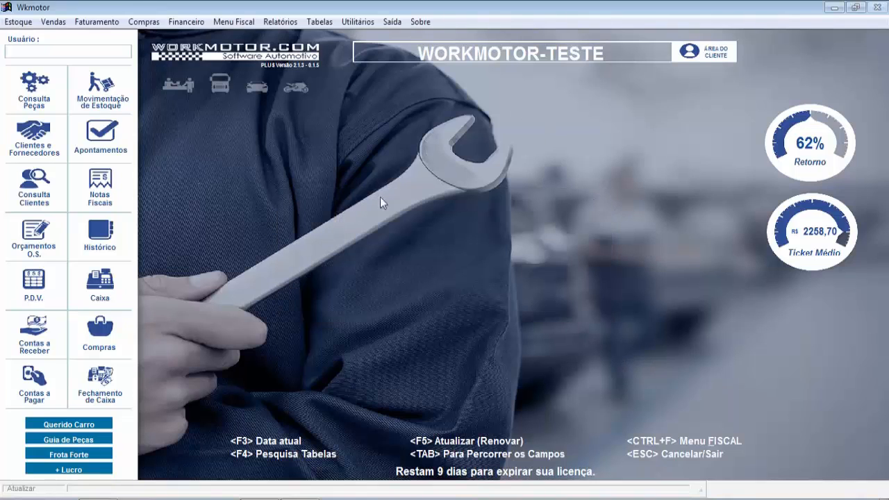
{"action": "left_click", "coordinate": [32, 234]}
{"action": "left_click", "coordinate": [192, 104]}
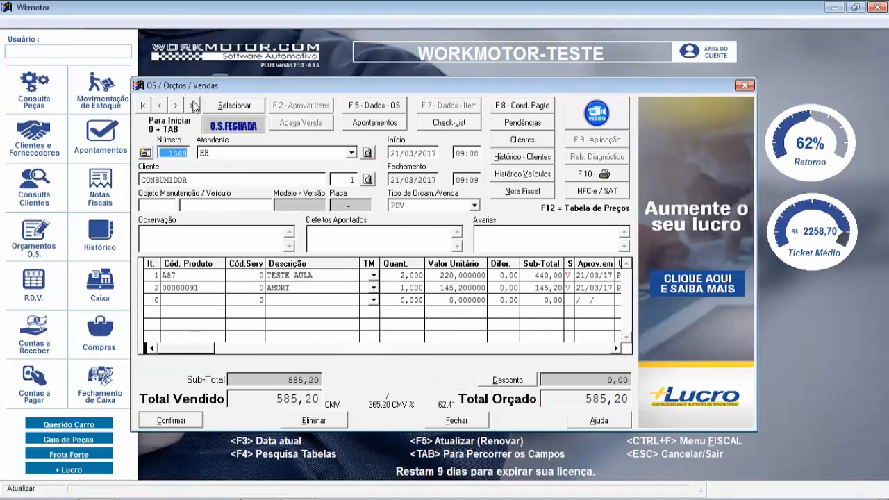
{"action": "left_click", "coordinate": [159, 108]}
{"action": "left_click", "coordinate": [159, 107]}
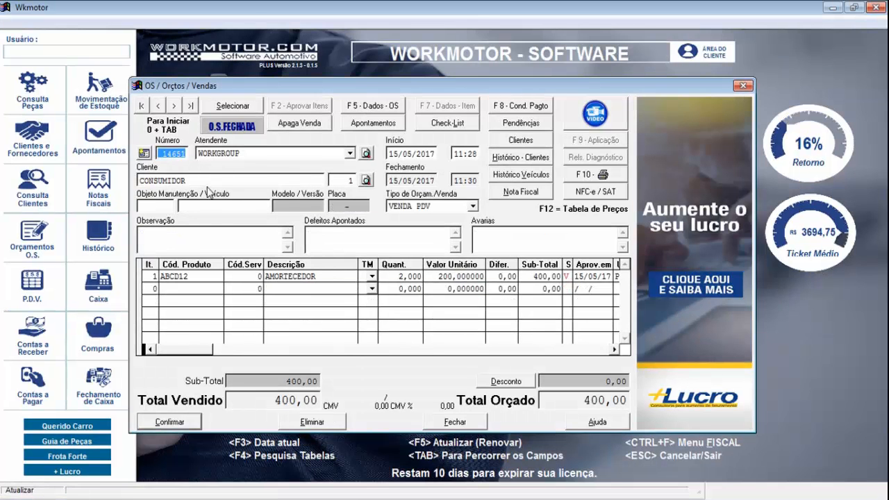
{"action": "key", "text": "Tab"}
{"action": "key", "text": "Tab"}
{"action": "key", "text": "Tab"}
{"action": "key", "text": "Tab"}
{"action": "key", "text": "Tab"}
{"action": "key", "text": "Tab"}
{"action": "key", "text": "Tab"}
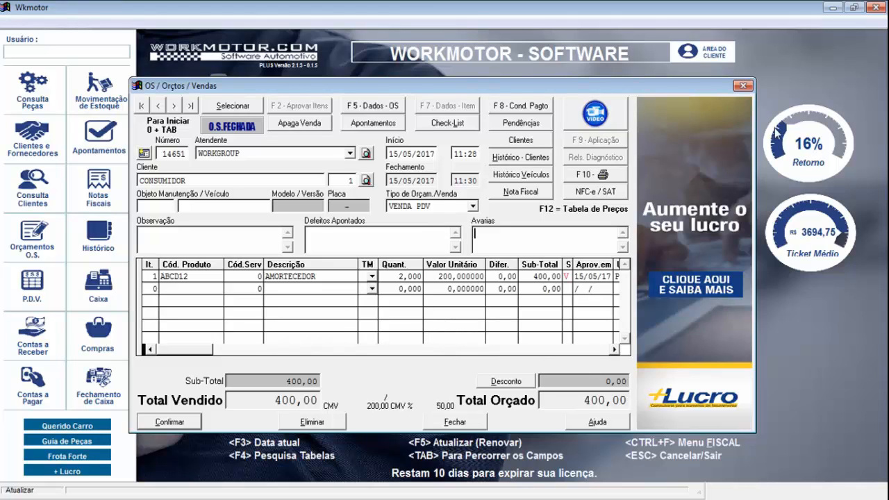
{"action": "left_click", "coordinate": [742, 85]}
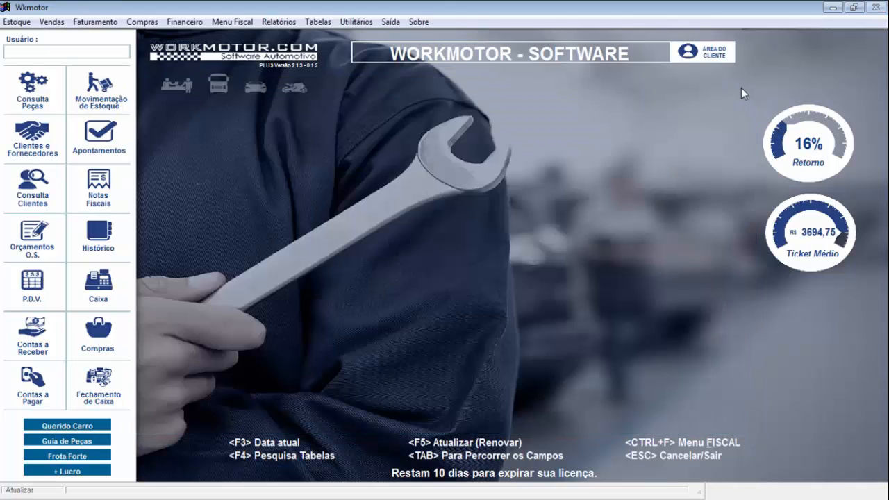
Create a new product return record assigned to an employee and search for the sale
{"action": "left_click", "coordinate": [17, 23]}
{"action": "left_click", "coordinate": [31, 140]}
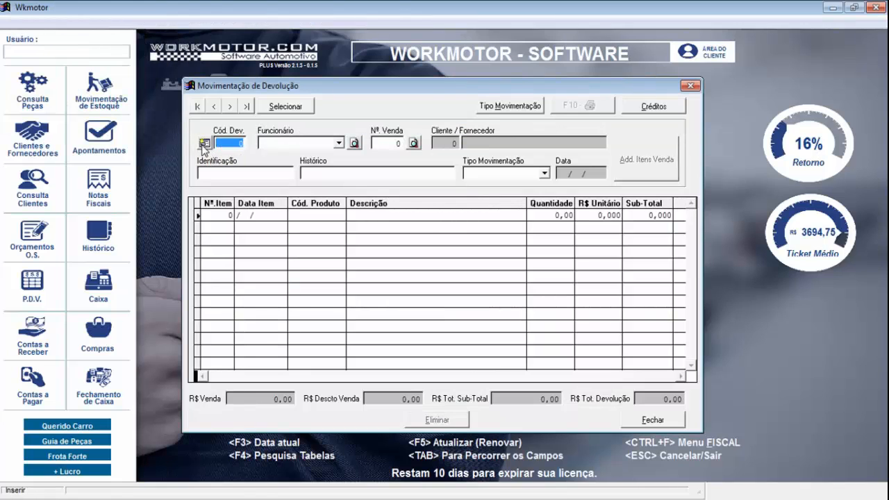
{"action": "left_click", "coordinate": [204, 143]}
{"action": "left_click", "coordinate": [335, 144]}
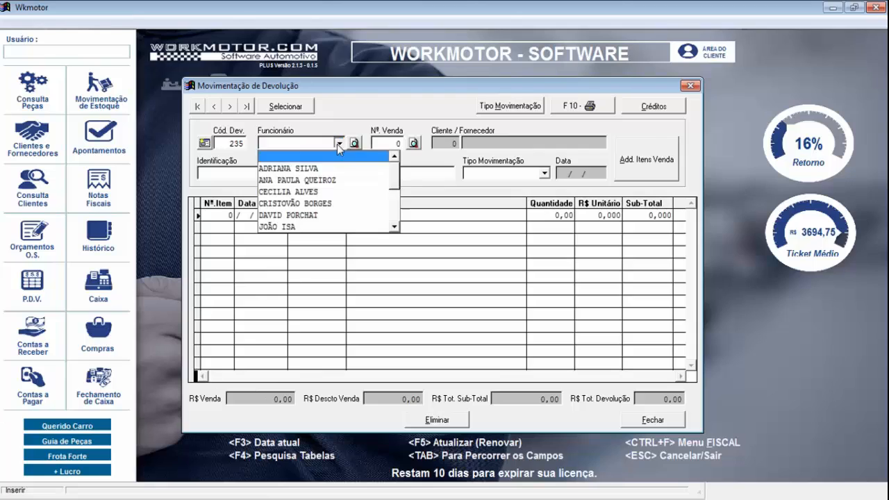
{"action": "left_click", "coordinate": [309, 173]}
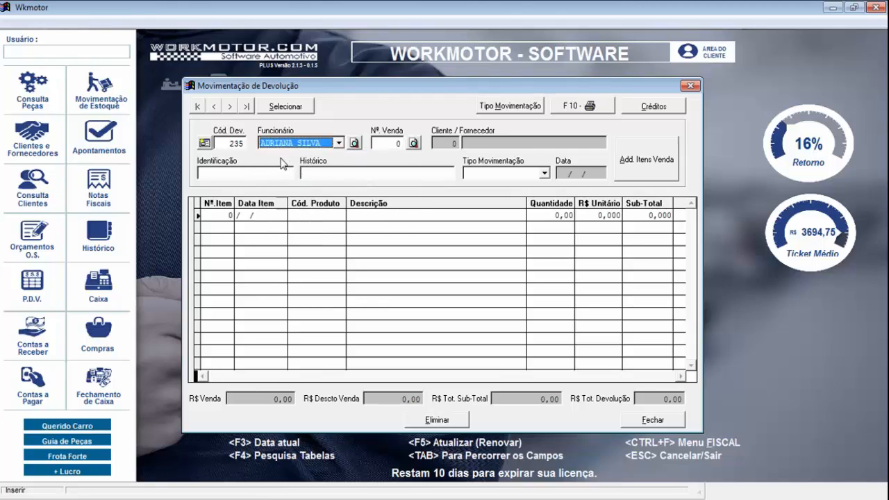
{"action": "left_click", "coordinate": [394, 143]}
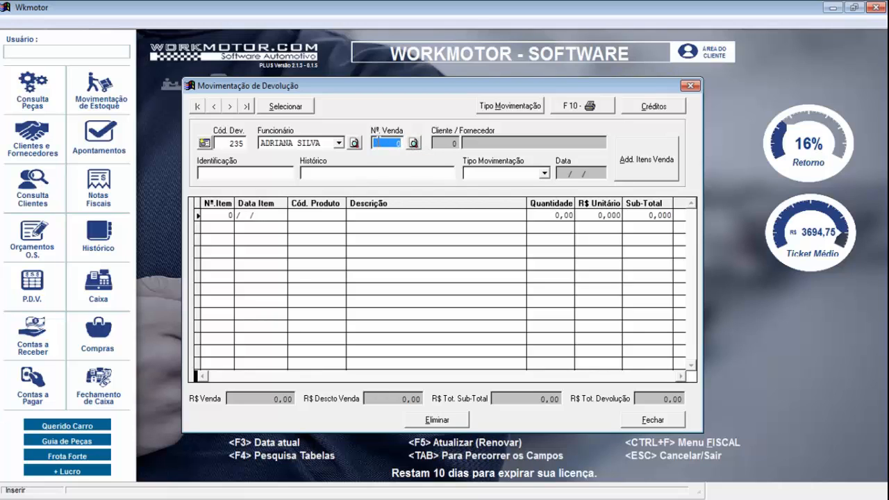
{"action": "left_click", "coordinate": [414, 143]}
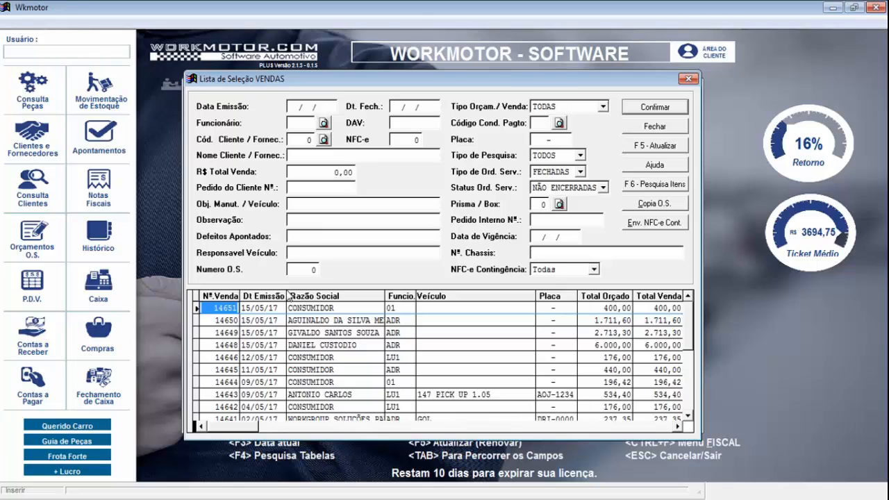
Pick sale 14651 and set history DEVOLUÇÃO POR DEFEITO with movement type DEVOLUÇÃO
{"action": "double_click", "coordinate": [272, 310]}
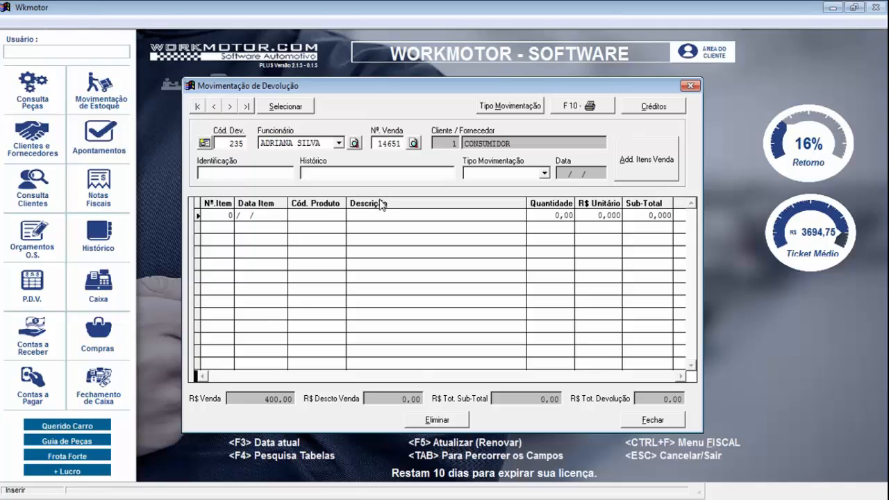
{"action": "type", "text": "DEVOLUÇÃO POR DEFEITO"}
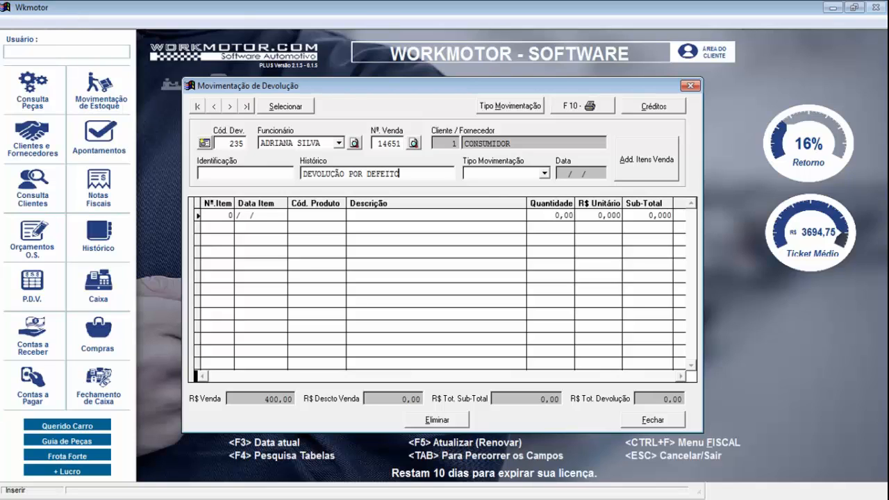
{"action": "left_click", "coordinate": [485, 173]}
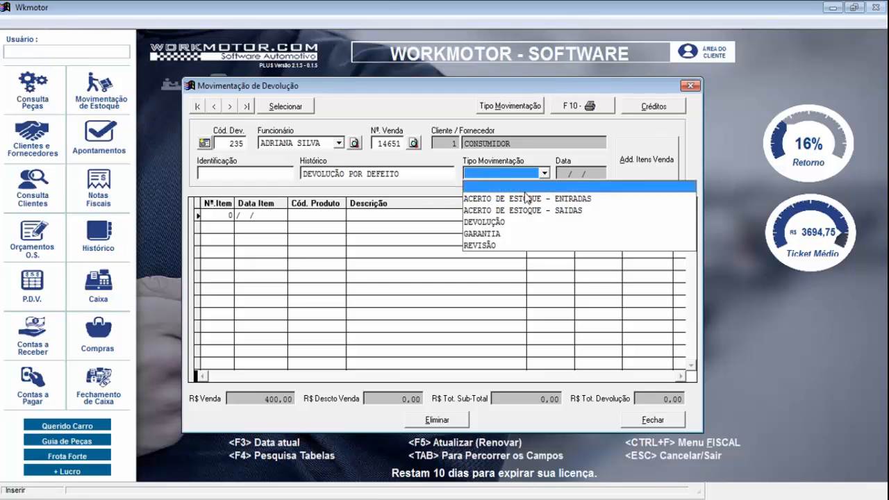
{"action": "left_click", "coordinate": [480, 222]}
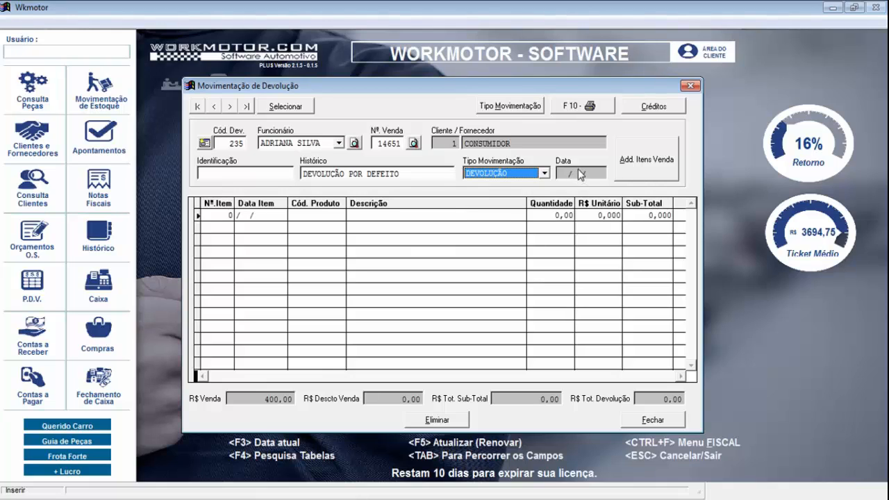
{"action": "key", "text": "Tab"}
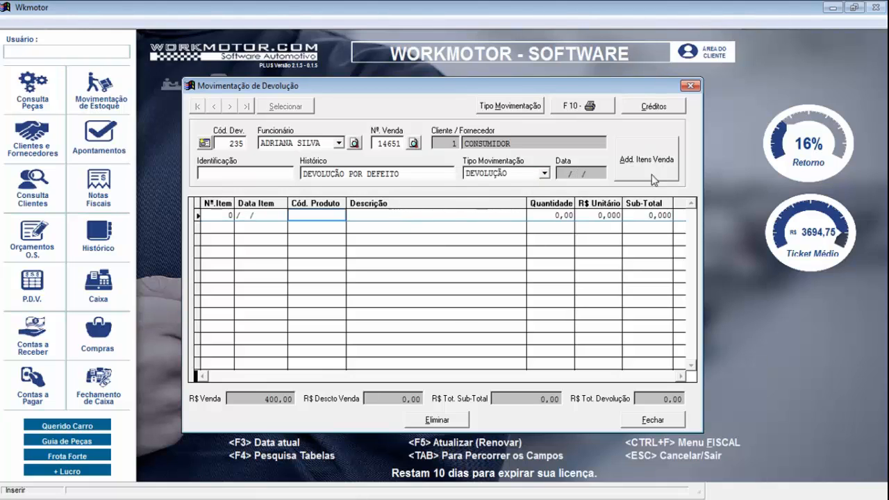
Return quantity 1 of the AMORTECEDOR item ABCD12 from sale 14651 and confirm it
{"action": "left_click", "coordinate": [655, 166]}
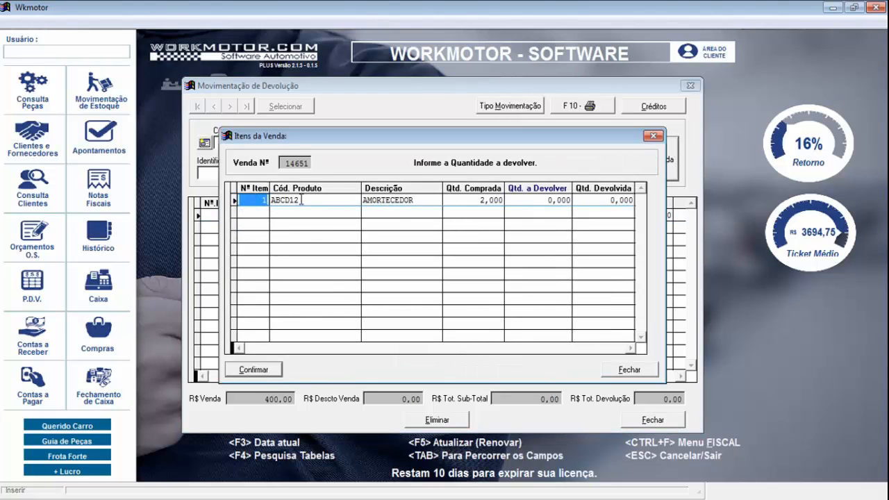
{"action": "key", "text": "Tab"}
{"action": "key", "text": "Tab"}
{"action": "key", "text": "Tab"}
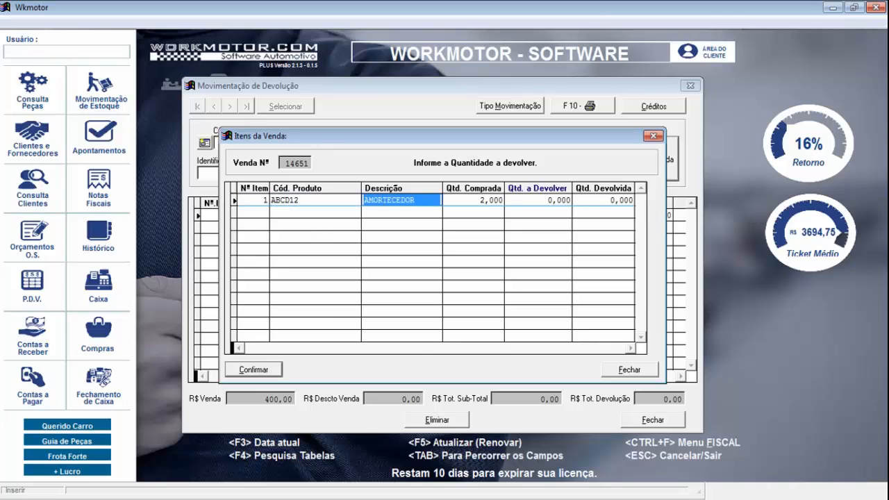
{"action": "key", "text": "Tab"}
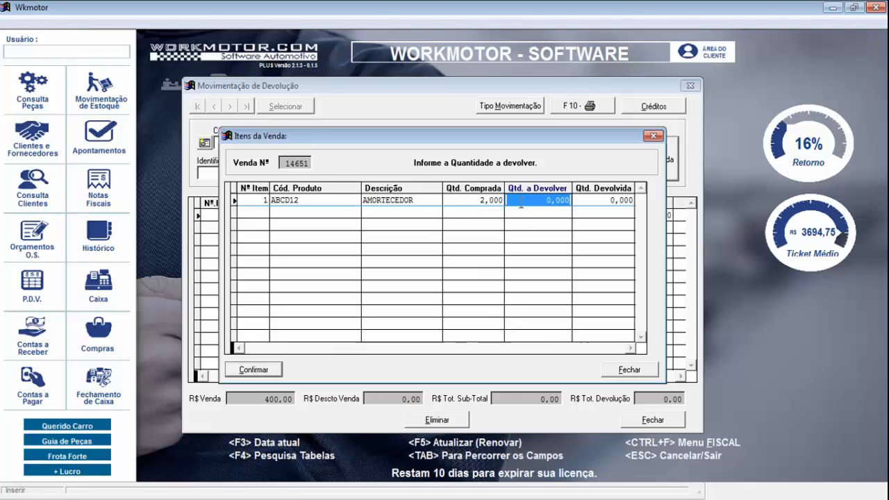
{"action": "type", "text": "1 ,"}
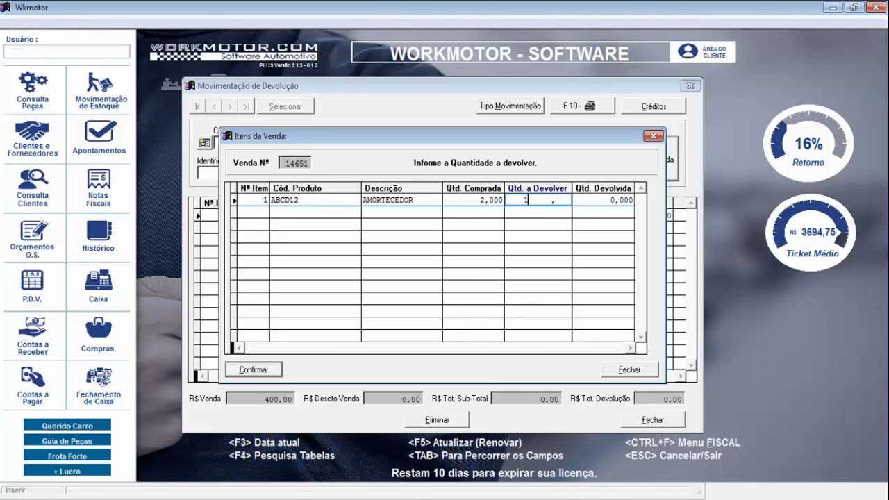
{"action": "key", "text": "Tab"}
{"action": "left_click", "coordinate": [261, 369]}
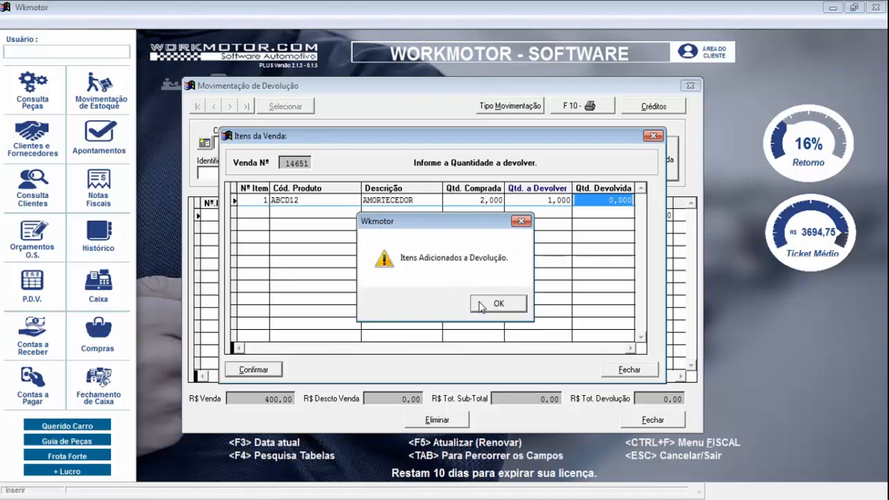
{"action": "left_click", "coordinate": [498, 305]}
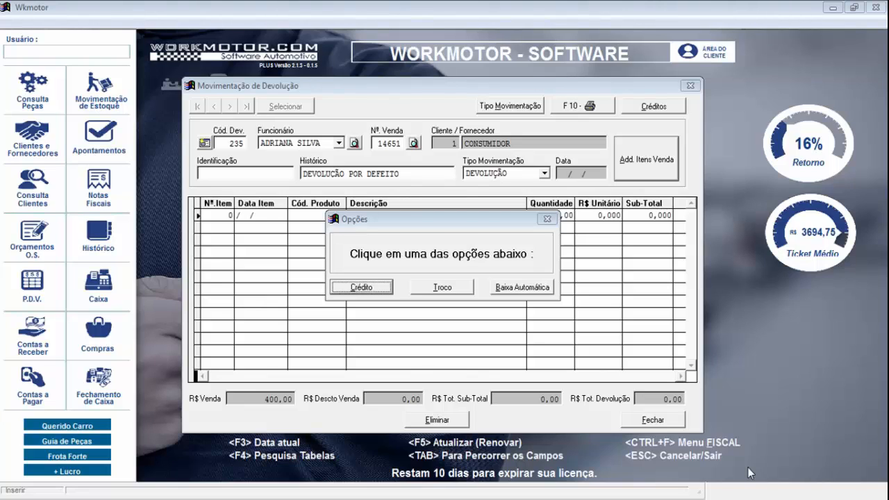
Refund return 235's 200,00 AMORTECEDOR as client credit, preview the receipt, then close the returns window
{"action": "left_click", "coordinate": [370, 288]}
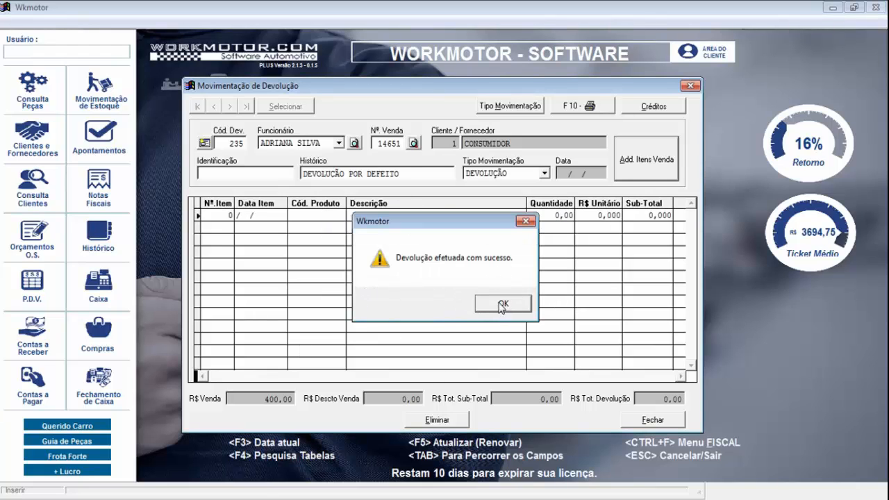
{"action": "left_click", "coordinate": [501, 304]}
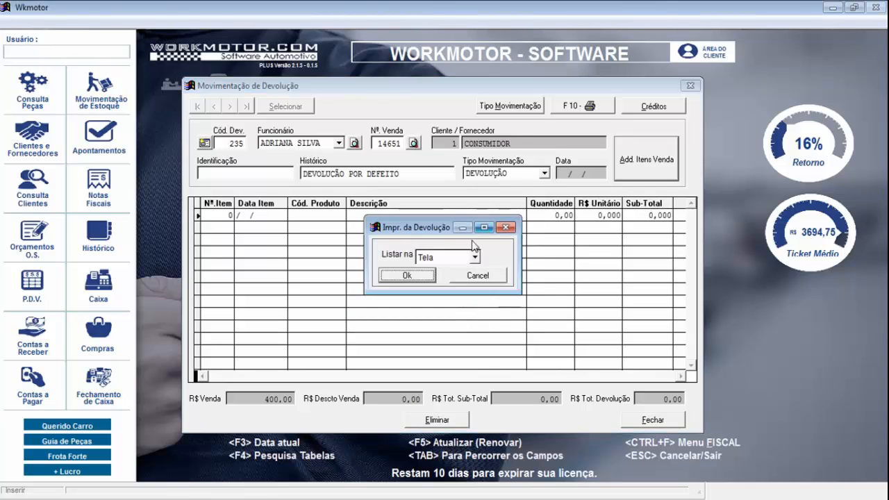
{"action": "left_click", "coordinate": [423, 274]}
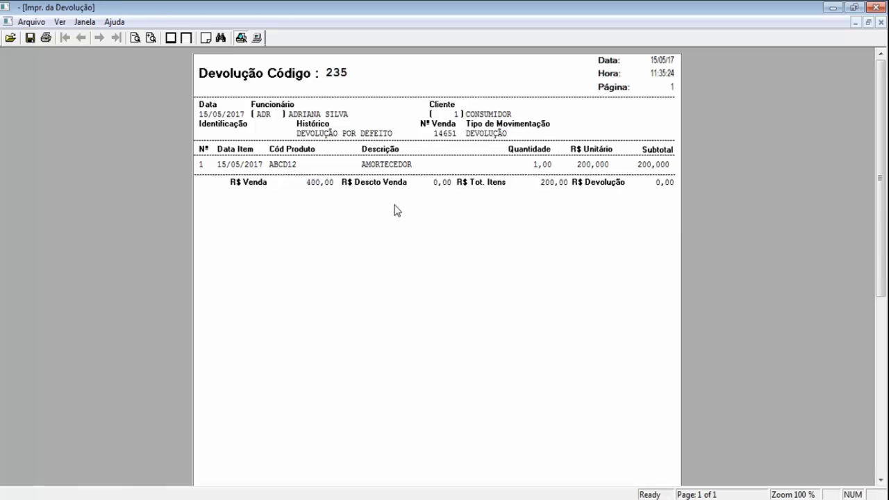
{"action": "left_click", "coordinate": [879, 23]}
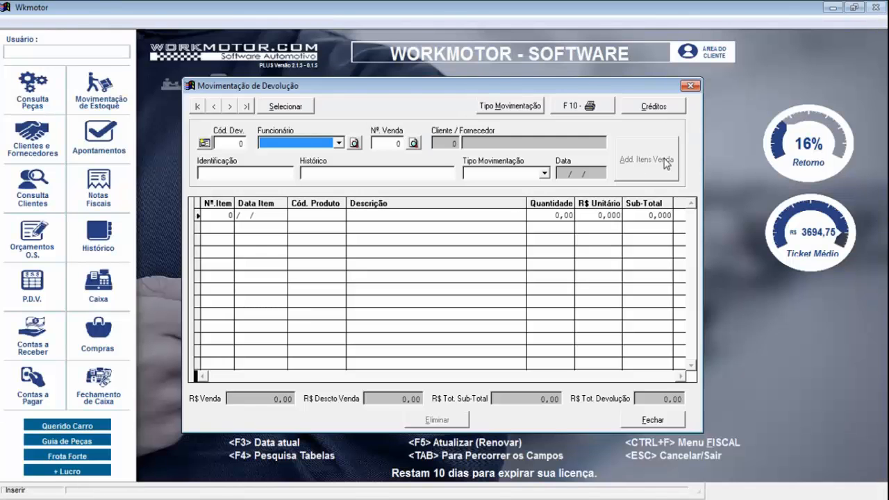
{"action": "left_click", "coordinate": [690, 85]}
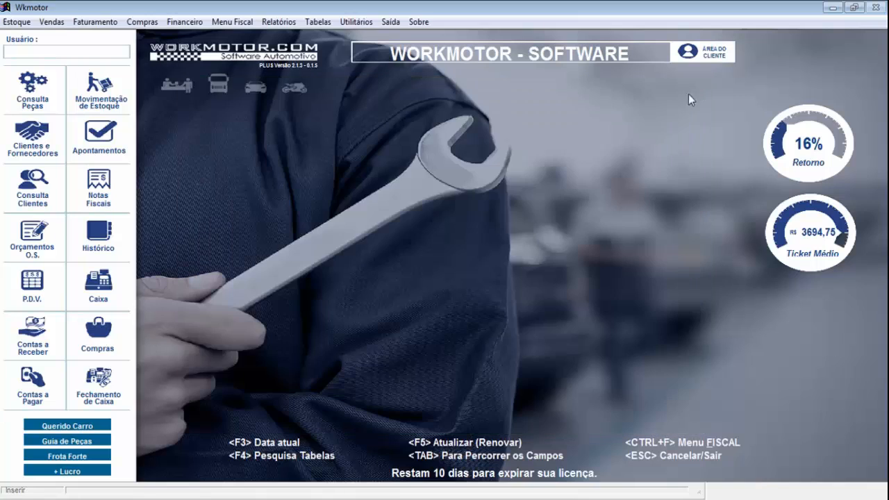
Open client 1, CONSUMIDOR, and verify the 200,00 credit from return 235 in its credit history
{"action": "left_click", "coordinate": [14, 22]}
{"action": "left_click", "coordinate": [431, 240]}
{"action": "left_click", "coordinate": [32, 134]}
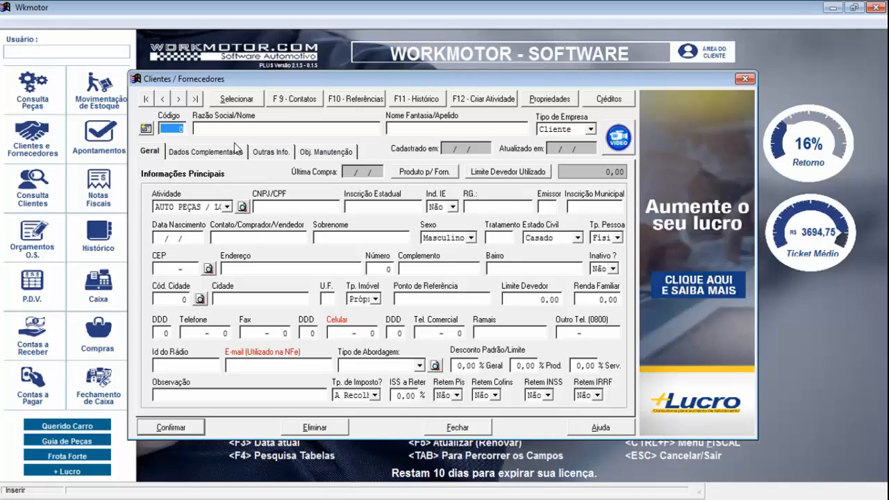
{"action": "type", "text": "1"}
{"action": "key", "text": "Tab"}
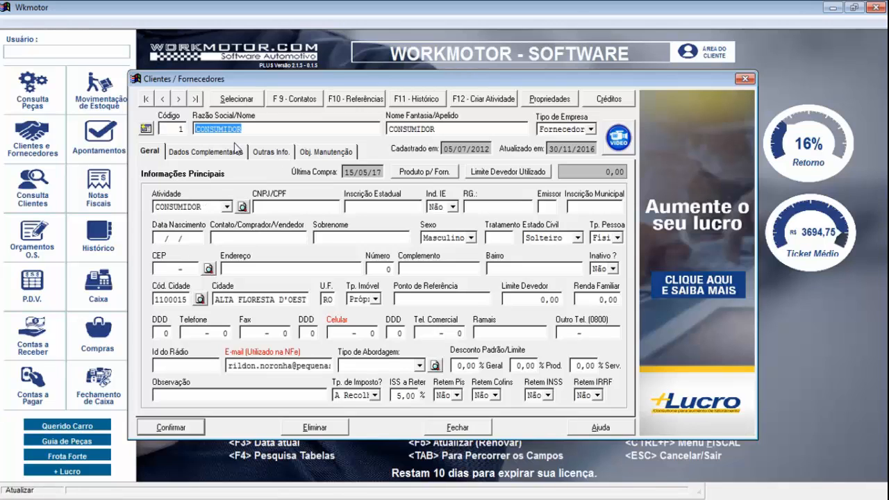
{"action": "left_click", "coordinate": [598, 103]}
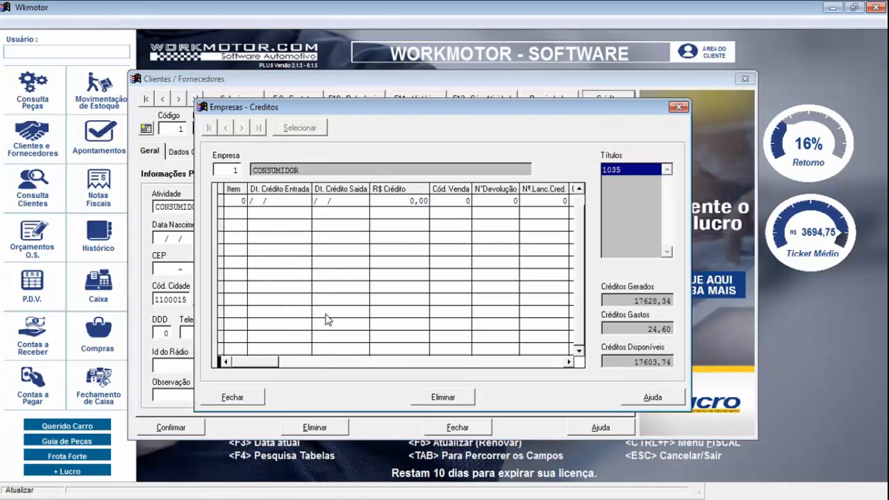
{"action": "left_click", "coordinate": [260, 264]}
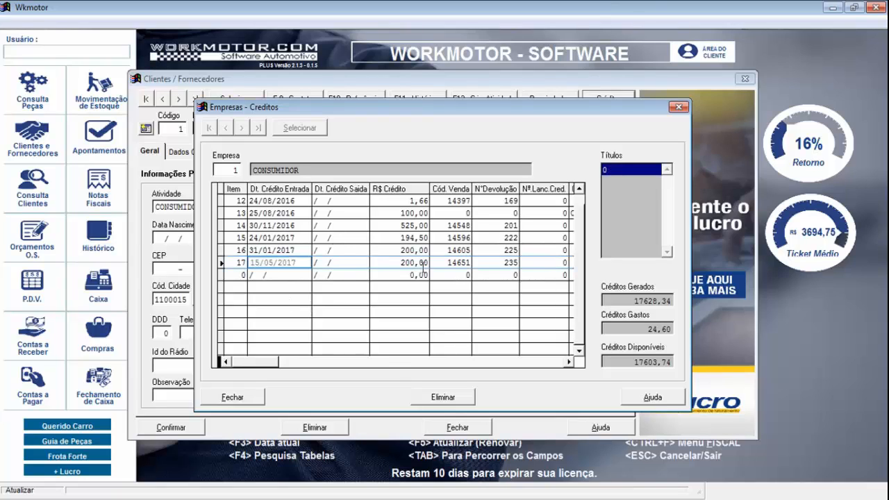
{"action": "left_click", "coordinate": [421, 264]}
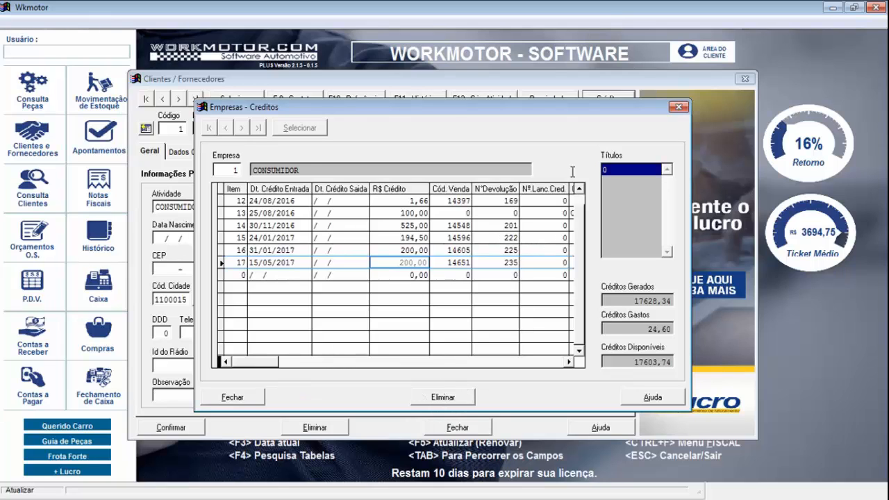
{"action": "left_click", "coordinate": [677, 108]}
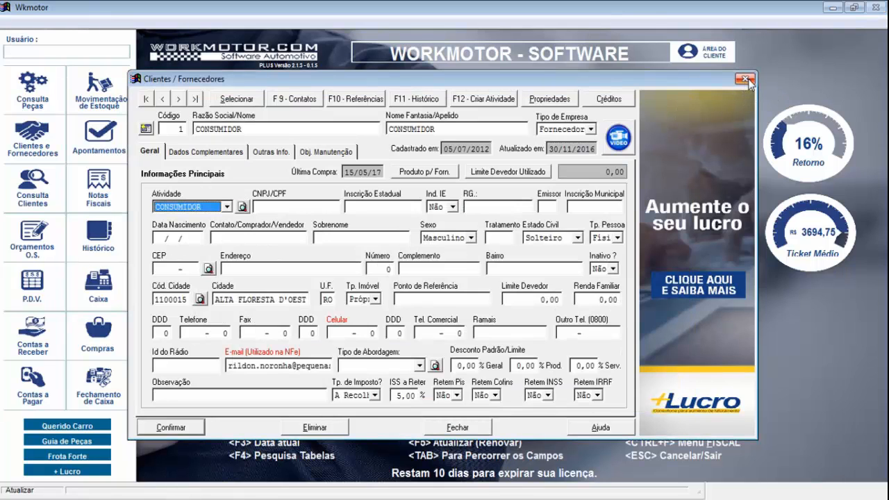
{"action": "left_click", "coordinate": [744, 78]}
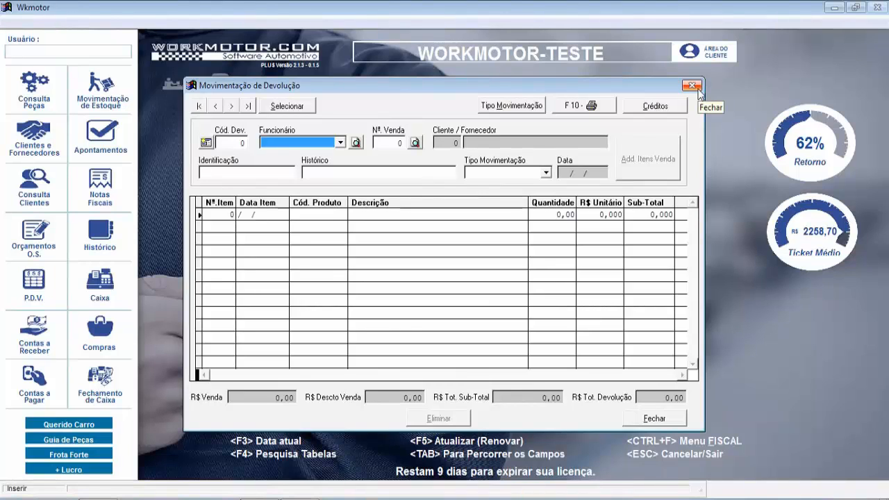
Close the empty Movimentação de Devolução window
{"action": "left_click", "coordinate": [692, 85]}
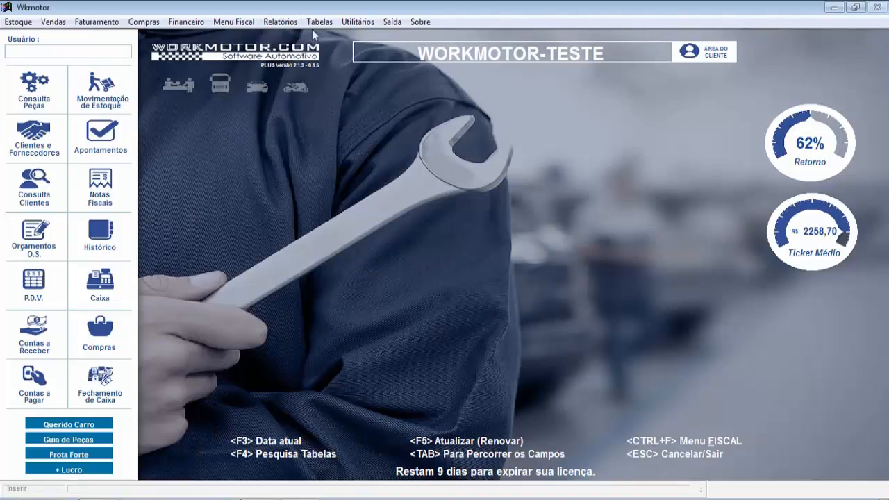
Open the Faturamento por Período report, leaving the report type on Analítico
{"action": "left_click", "coordinate": [280, 22]}
{"action": "mouse_move", "coordinate": [297, 51]}
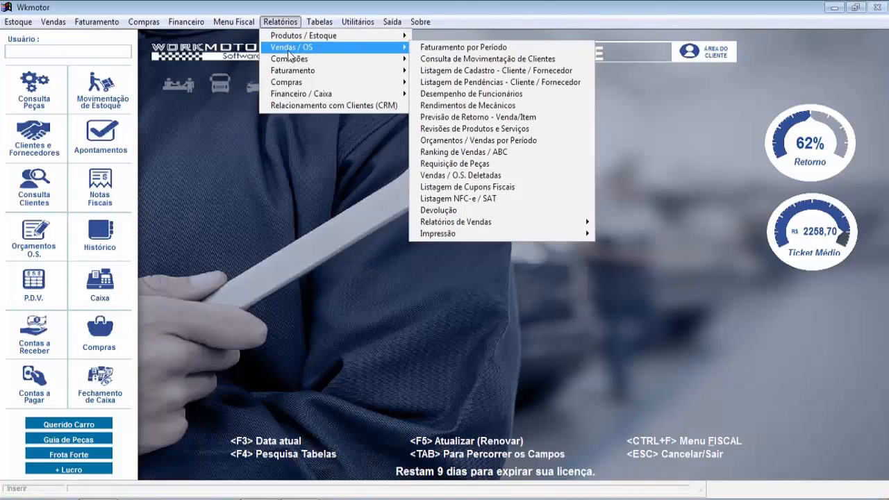
{"action": "left_click", "coordinate": [442, 48]}
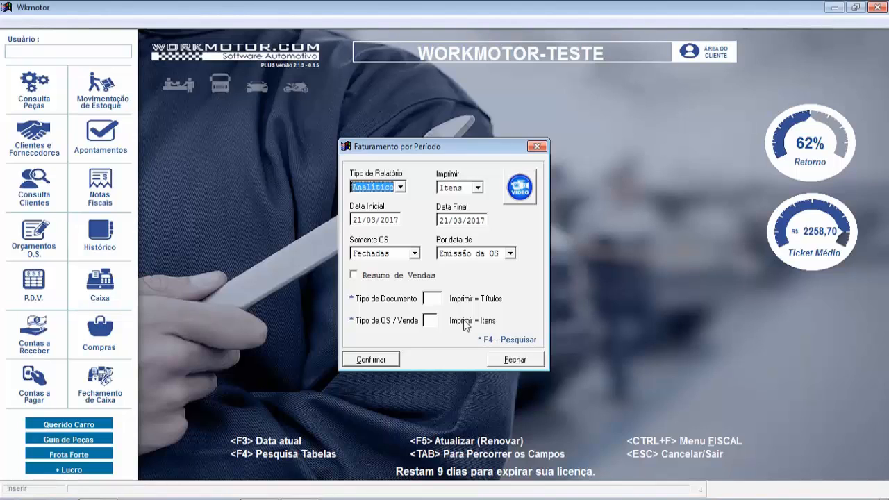
{"action": "left_click", "coordinate": [400, 187]}
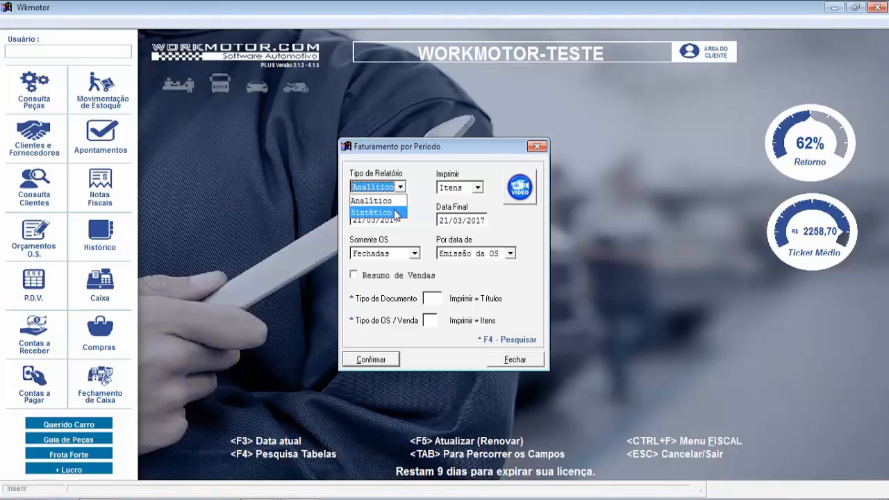
{"action": "left_click", "coordinate": [394, 213]}
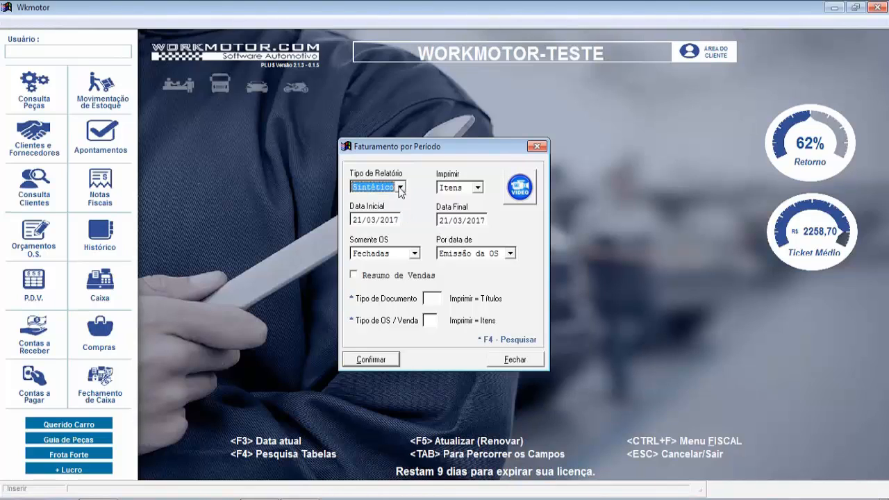
{"action": "left_click", "coordinate": [398, 187]}
{"action": "left_click", "coordinate": [392, 202]}
Leave Imprimir on Itens for now and limit Somente OS to Fechadas
{"action": "left_click", "coordinate": [469, 192]}
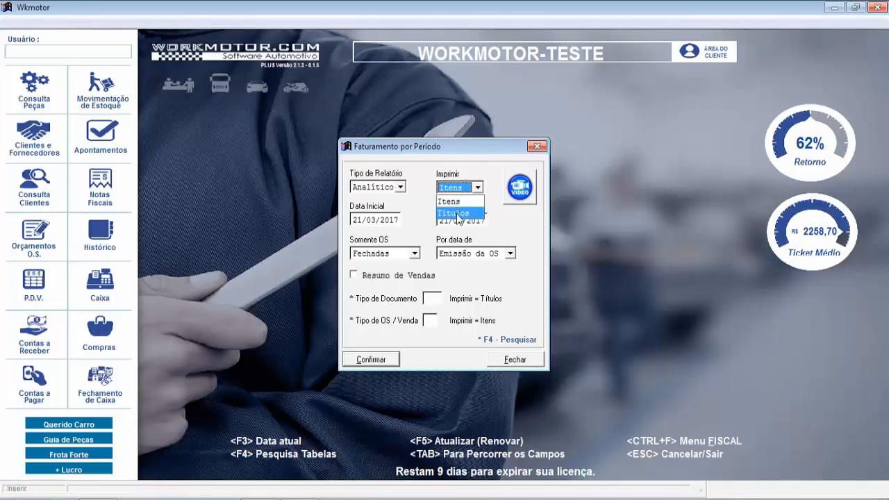
{"action": "left_click", "coordinate": [458, 214]}
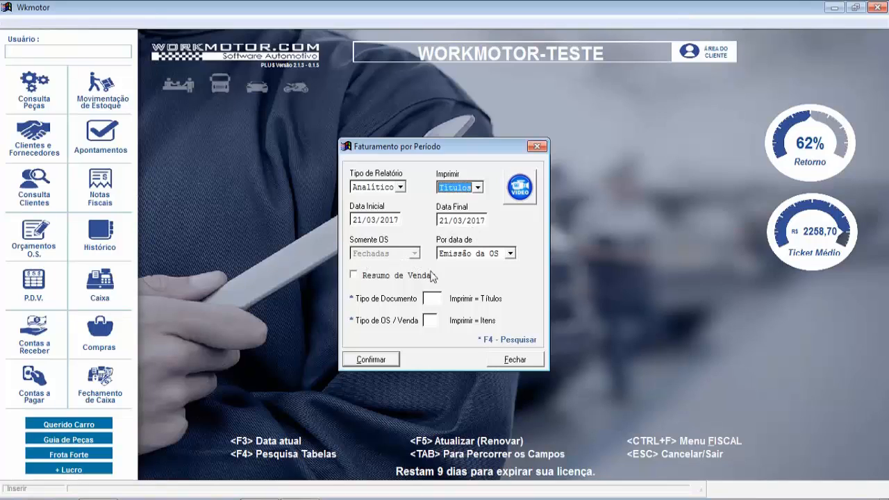
{"action": "left_click", "coordinate": [469, 188]}
{"action": "left_click", "coordinate": [458, 211]}
{"action": "left_click", "coordinate": [461, 189]}
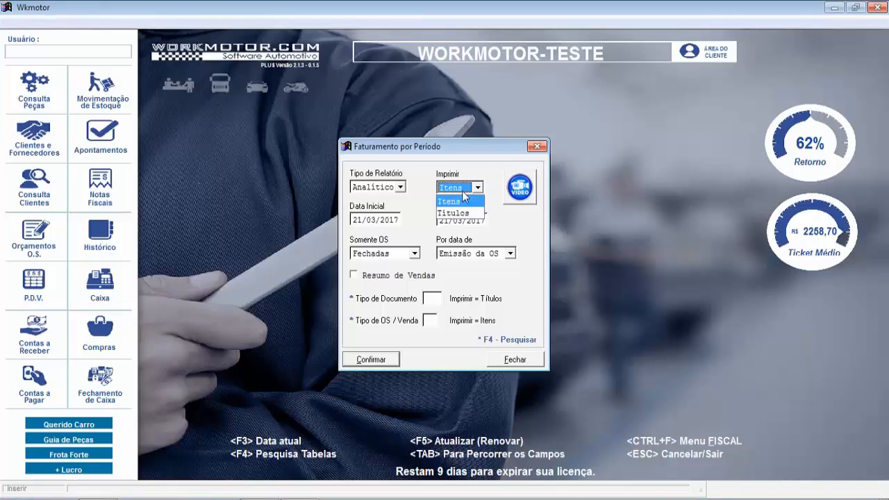
{"action": "left_click", "coordinate": [463, 200]}
{"action": "left_click", "coordinate": [414, 254]}
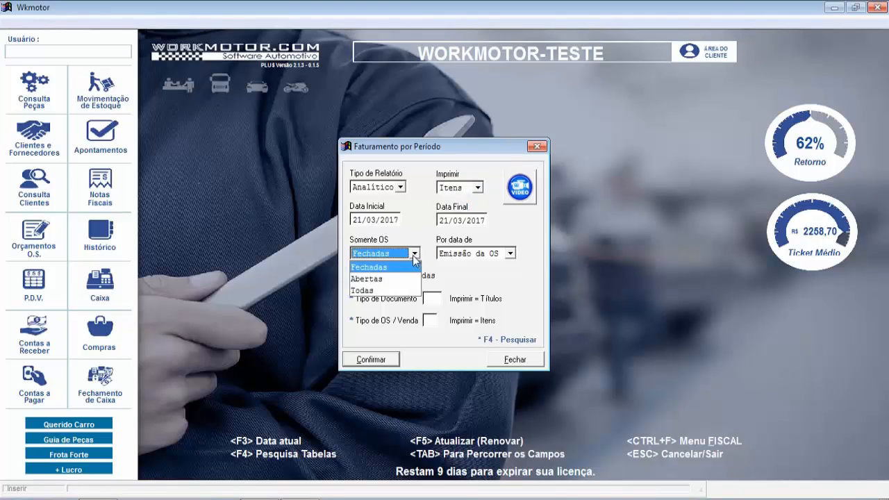
{"action": "left_click", "coordinate": [370, 267]}
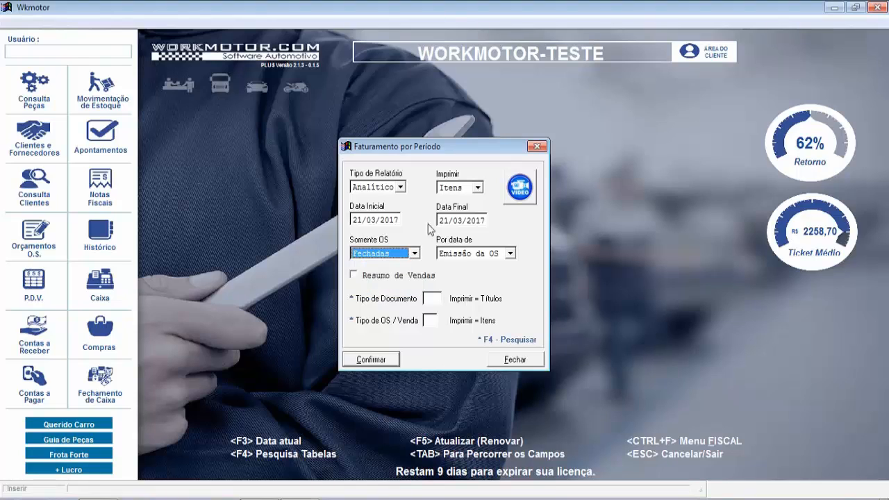
Print Títulos filtered by Fechamento da OS date and generate the report
{"action": "left_click", "coordinate": [466, 193]}
{"action": "left_click", "coordinate": [462, 213]}
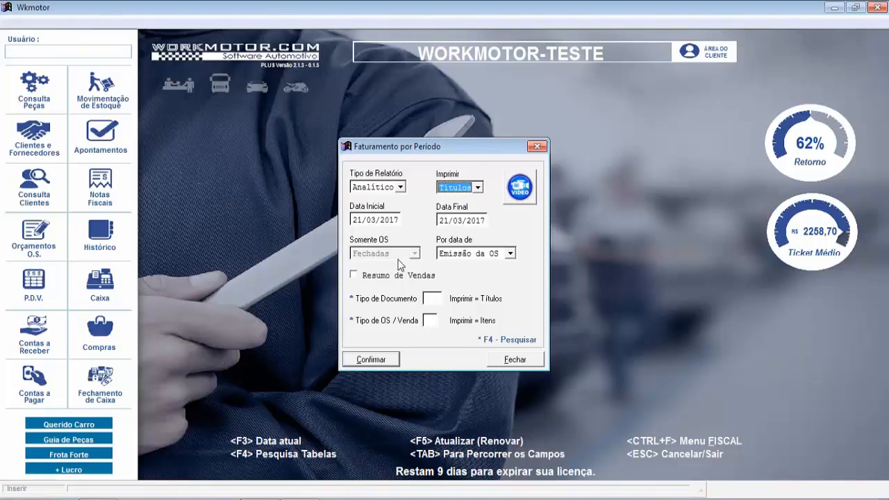
{"action": "left_click", "coordinate": [479, 256]}
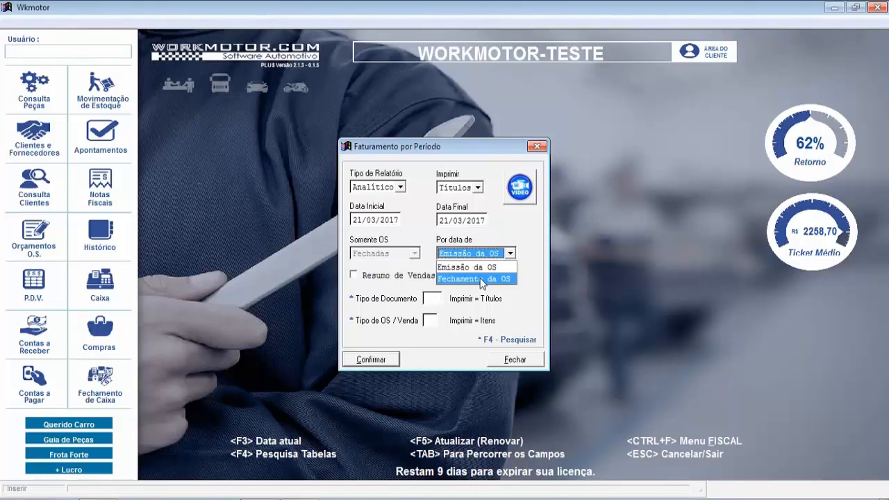
{"action": "left_click", "coordinate": [481, 278]}
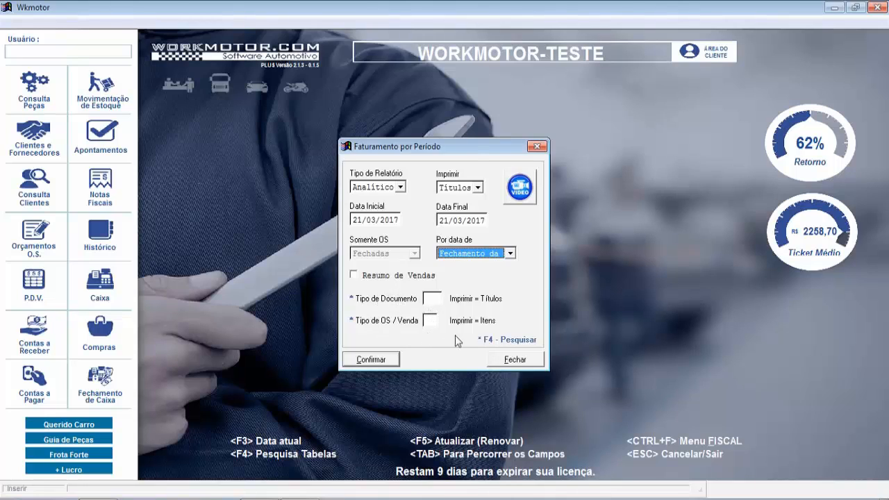
{"action": "left_click", "coordinate": [378, 361]}
View the billing report on screen (titles 541–543, 1.045,20), then close the preview and settings
{"action": "left_click", "coordinate": [415, 275]}
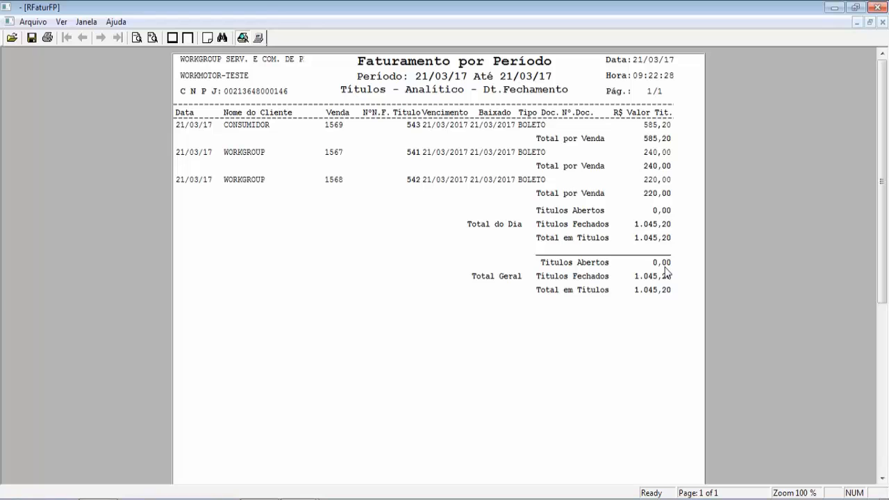
{"action": "left_click", "coordinate": [878, 9]}
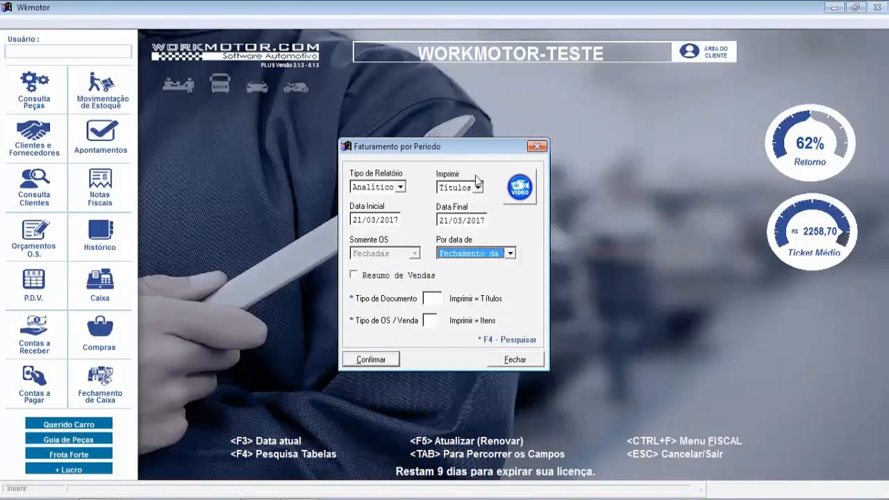
{"action": "left_click", "coordinate": [537, 147]}
Open Orçamentos / Vendas por Período for Vendas on 21/03/2017, keeping Analítico printing
{"action": "left_click", "coordinate": [281, 21]}
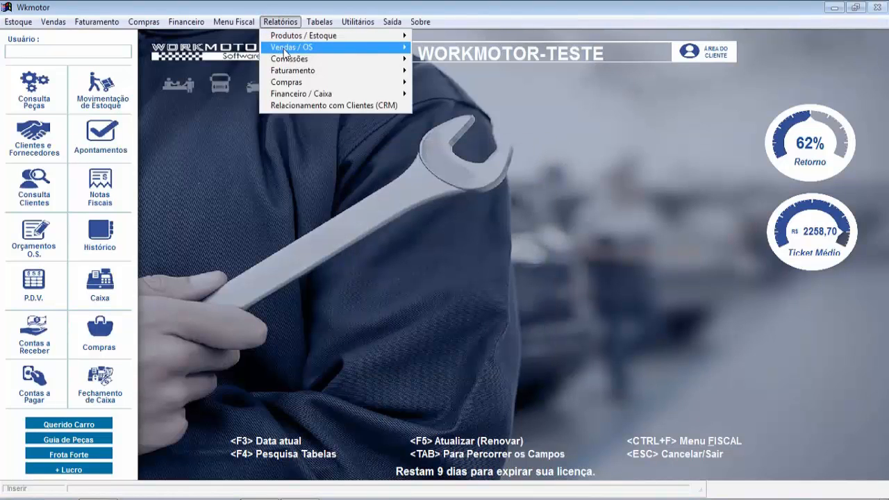
{"action": "mouse_move", "coordinate": [285, 54]}
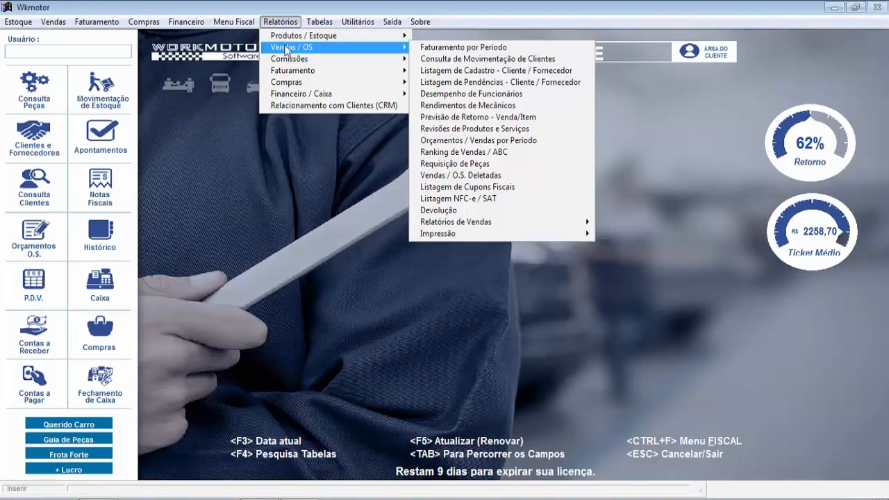
{"action": "left_click", "coordinate": [476, 141]}
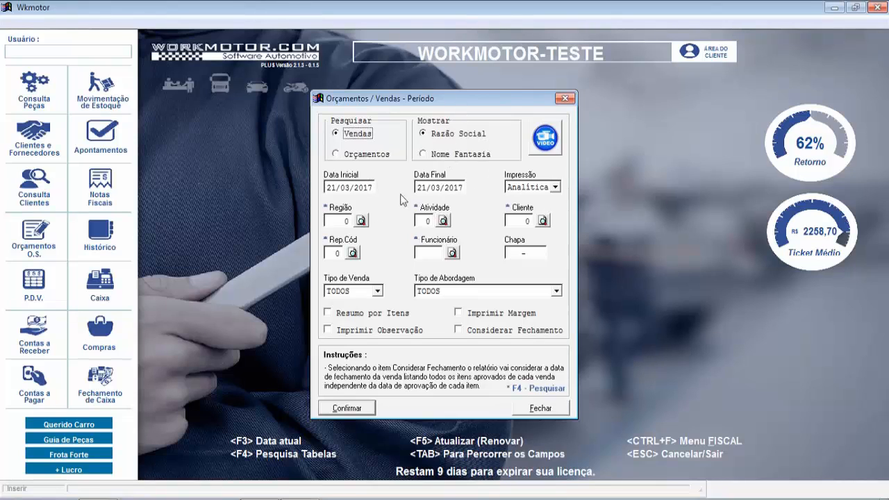
{"action": "left_click", "coordinate": [520, 189]}
{"action": "left_click", "coordinate": [520, 191]}
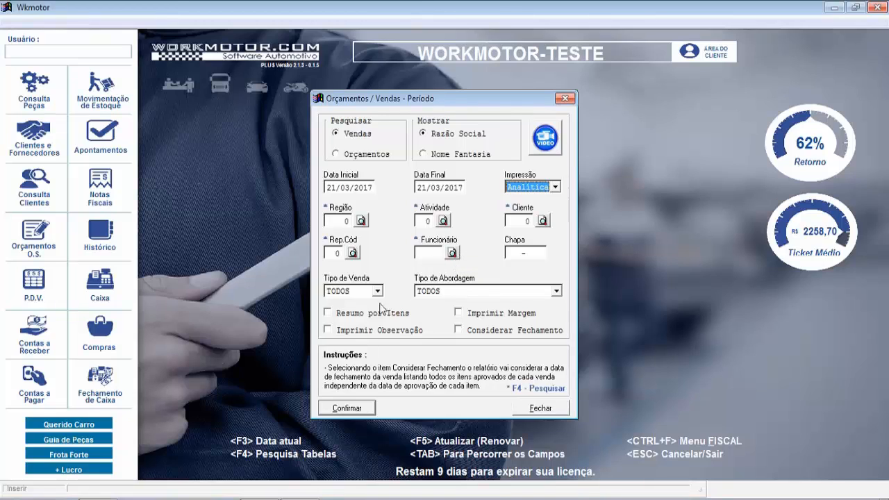
Show the sales-by-period report on screen, 3 sales totalling 825,20, then close the viewer
{"action": "left_click", "coordinate": [350, 409]}
{"action": "left_click", "coordinate": [414, 277]}
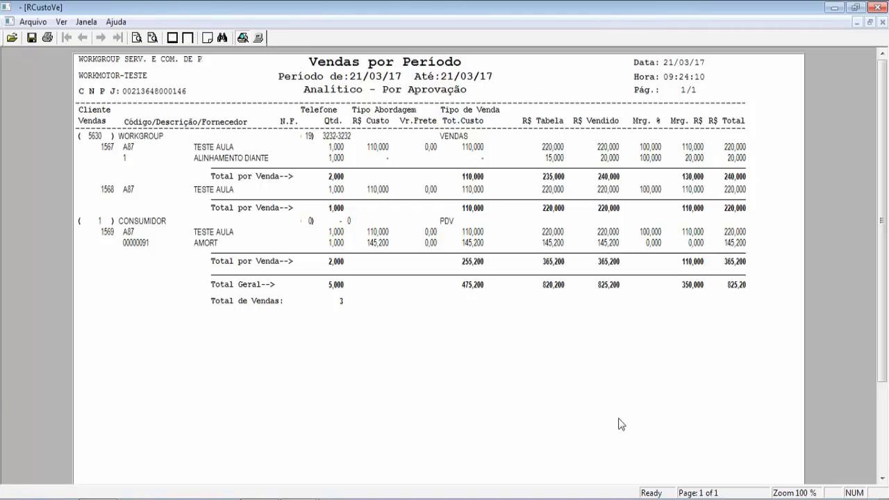
{"action": "left_click", "coordinate": [883, 22]}
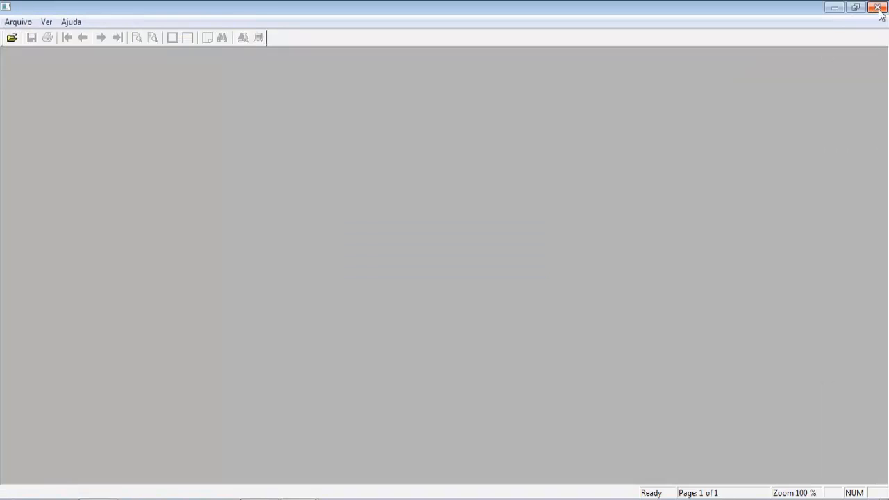
{"action": "left_click", "coordinate": [877, 7]}
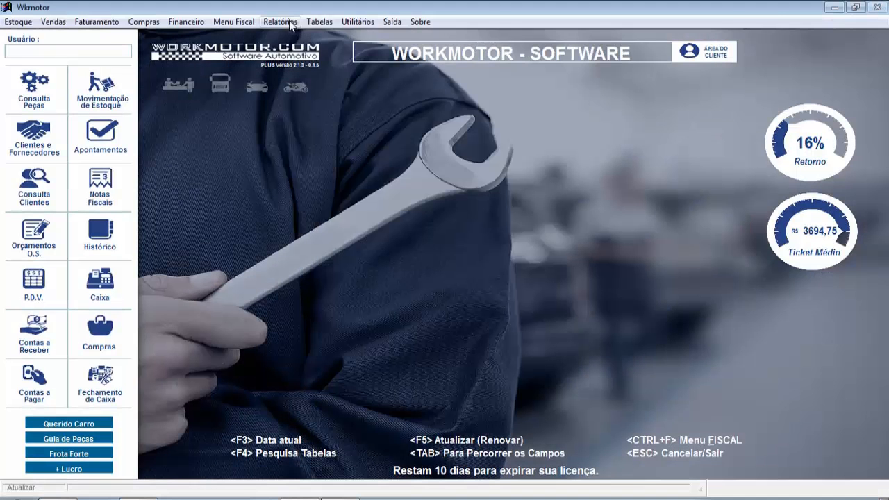
Open Ranking de Vendas / ABC and fill start and end dates with today, 15/05/2017
{"action": "left_click", "coordinate": [289, 20]}
{"action": "mouse_move", "coordinate": [300, 38]}
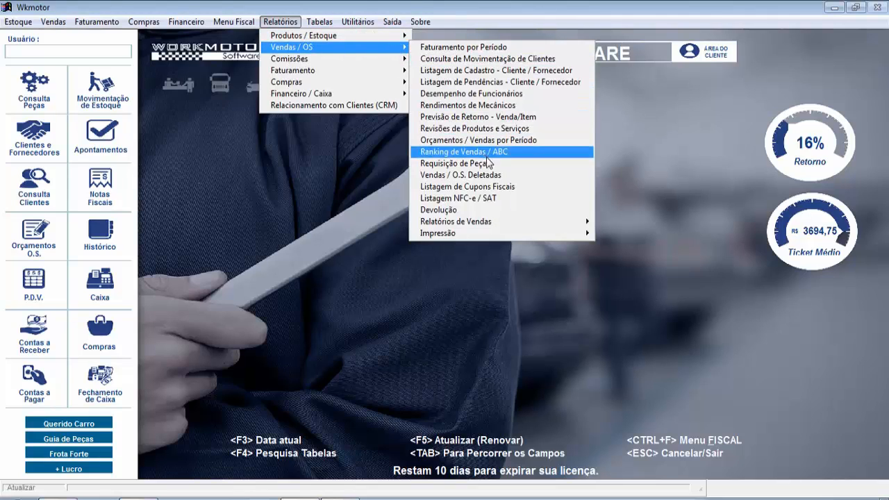
{"action": "left_click", "coordinate": [505, 153]}
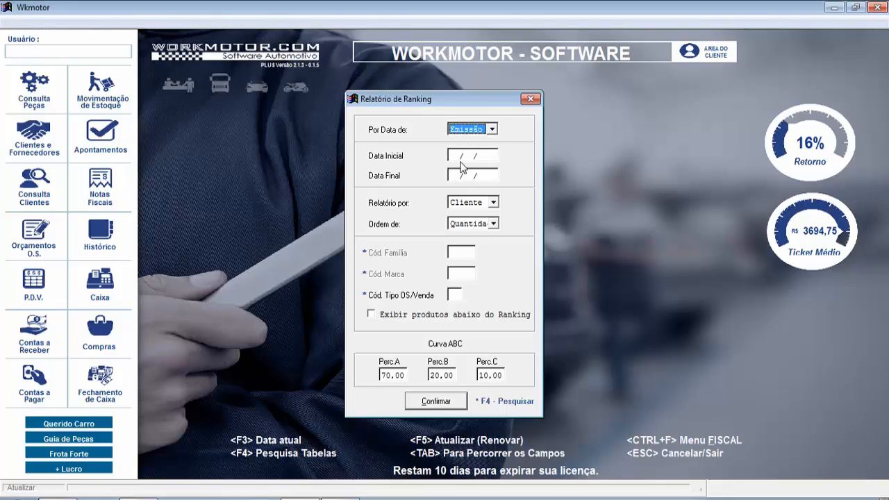
{"action": "key", "text": "Tab"}
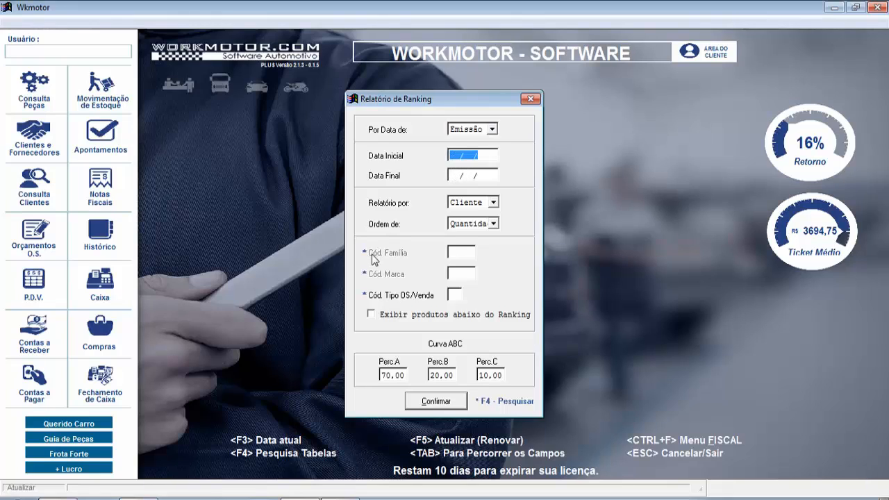
{"action": "key", "text": "F3"}
{"action": "key", "text": "Tab"}
{"action": "key", "text": "F3"}
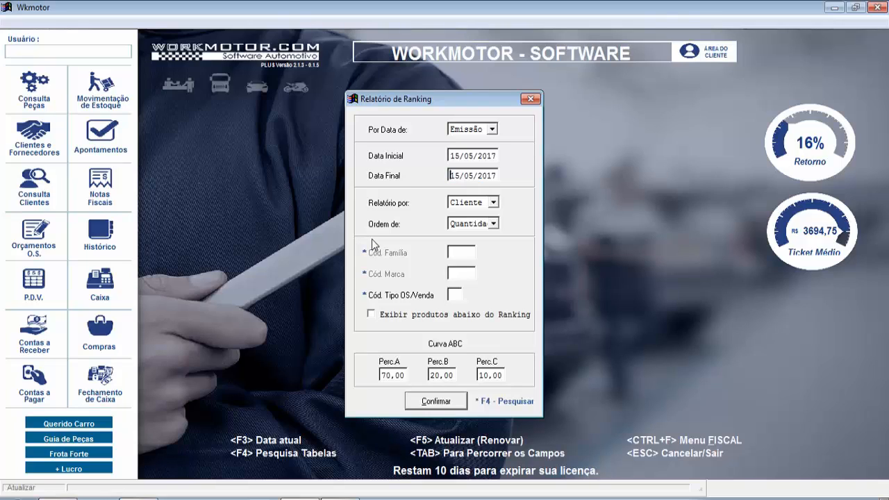
{"action": "key", "text": "Tab"}
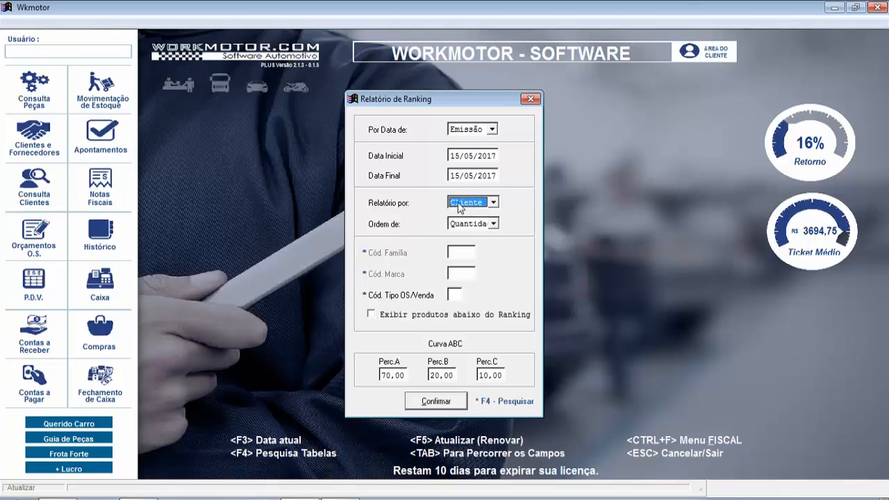
Order the ranking by R$ Venda, keep it grouped by Cliente, and confirm the report
{"action": "left_click", "coordinate": [474, 225]}
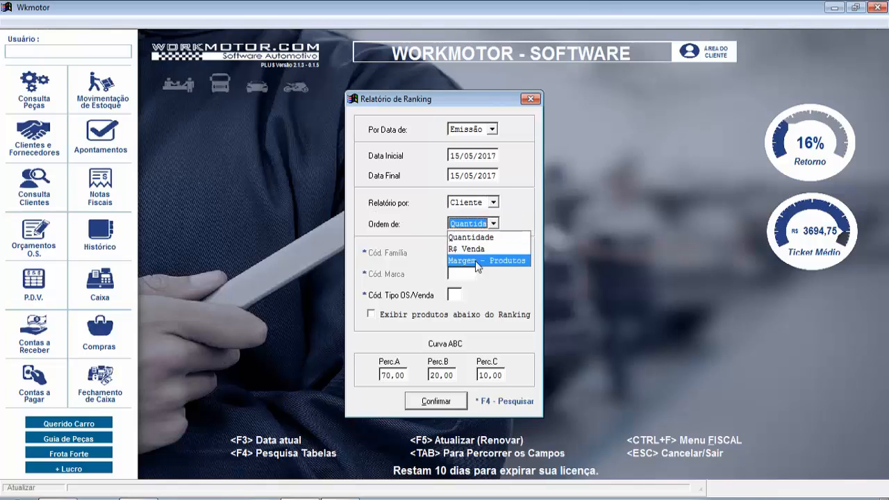
{"action": "left_click", "coordinate": [477, 248]}
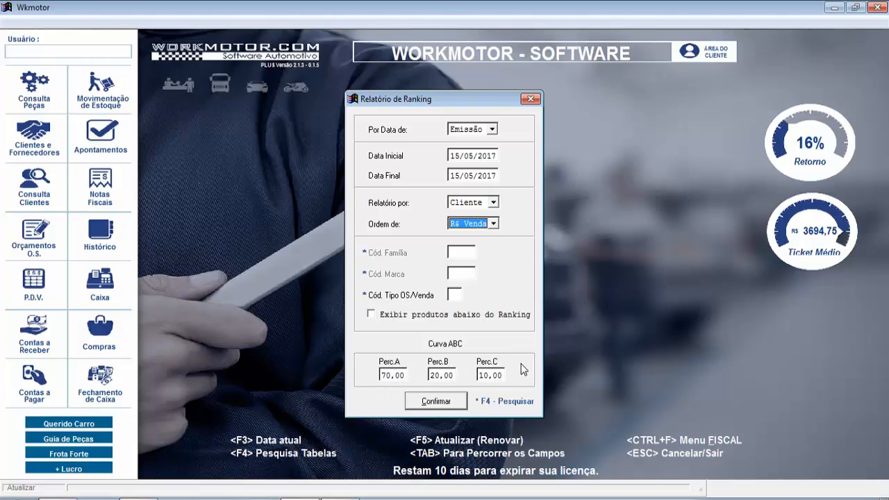
{"action": "left_click", "coordinate": [479, 203]}
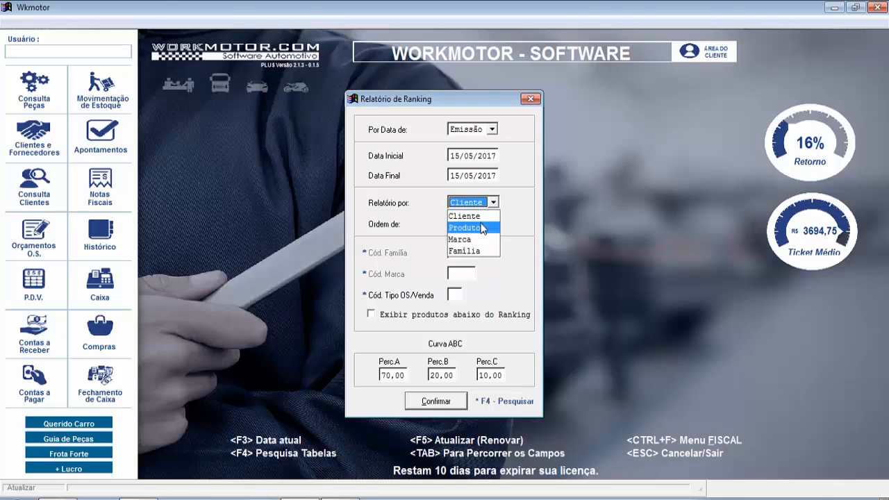
{"action": "left_click", "coordinate": [479, 229]}
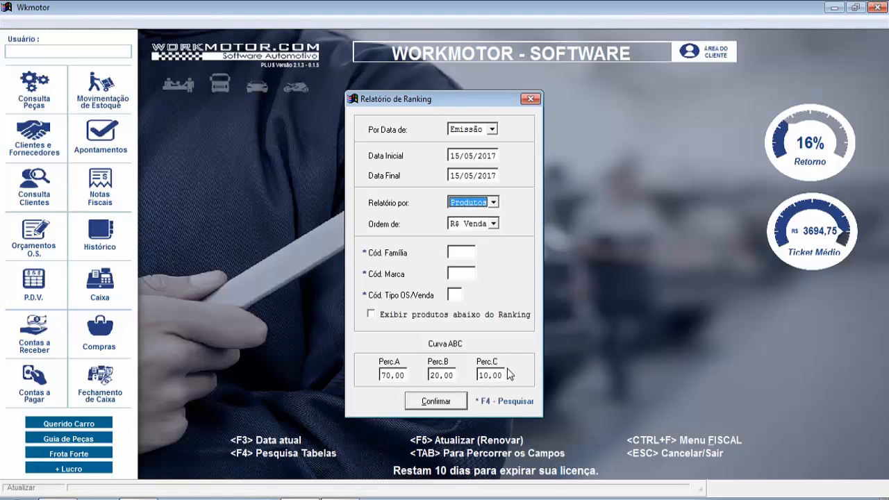
{"action": "left_click", "coordinate": [475, 203]}
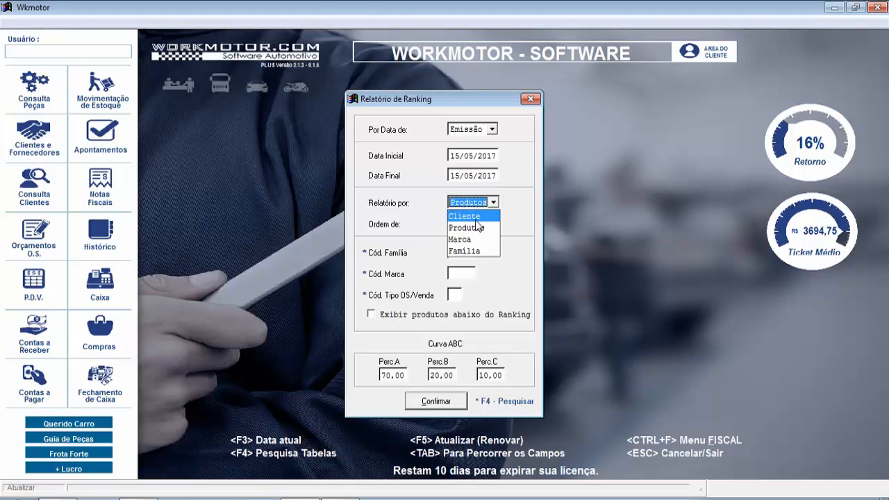
{"action": "left_click", "coordinate": [472, 216]}
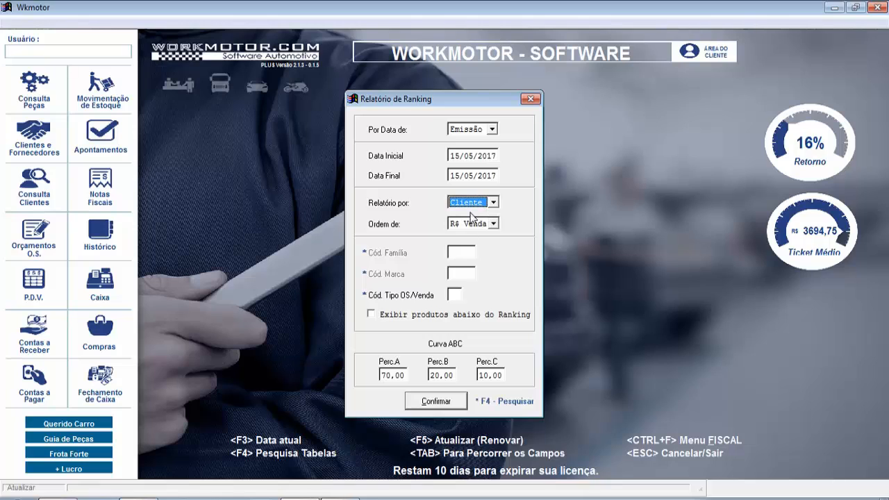
{"action": "left_click", "coordinate": [436, 402]}
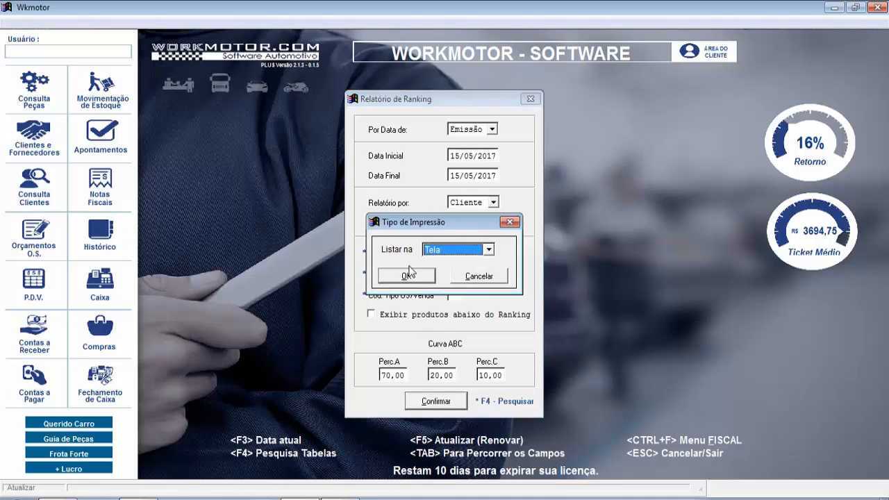
View the client ranking on screen, Sub-Total 10.424,90 across curves A–C, then close it
{"action": "left_click", "coordinate": [406, 276]}
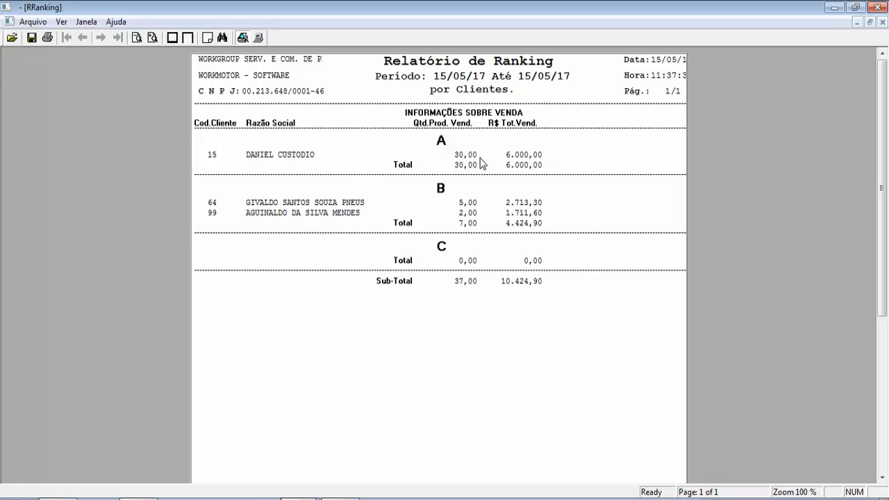
{"action": "left_click", "coordinate": [877, 7]}
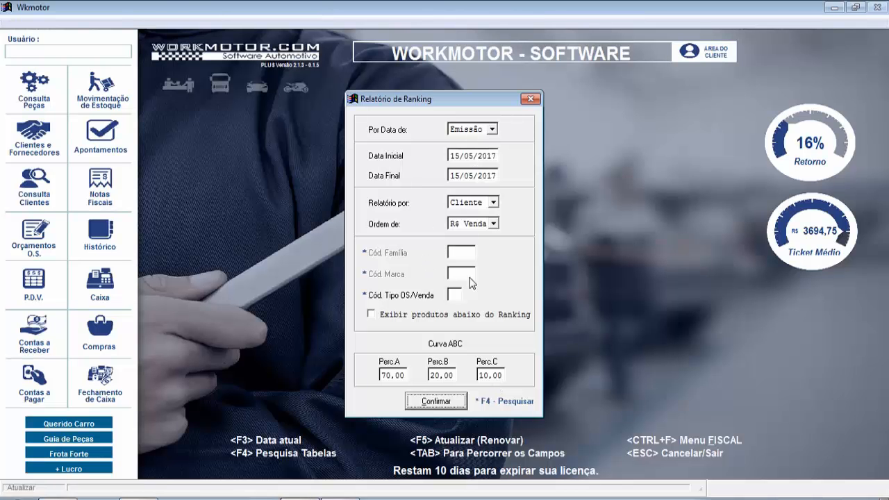
Group the ABC ranking by Produtos, preview it on screen (Total Geral 10.624,90), then close the preview
{"action": "left_click", "coordinate": [473, 203]}
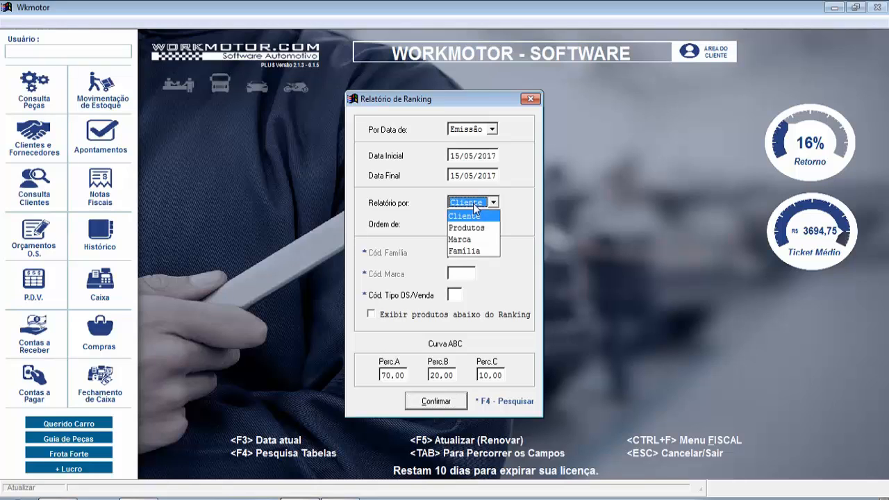
{"action": "left_click", "coordinate": [478, 229]}
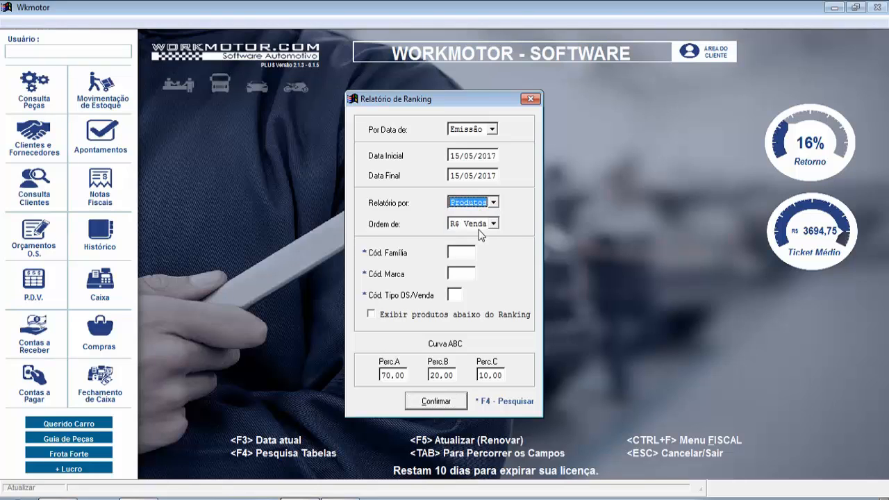
{"action": "left_click", "coordinate": [448, 403]}
{"action": "left_click", "coordinate": [415, 283]}
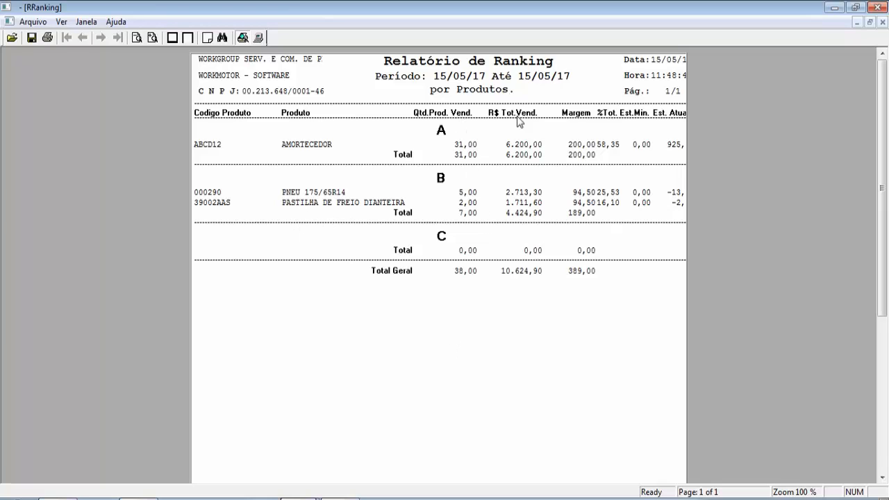
{"action": "left_click", "coordinate": [882, 21]}
{"action": "left_click", "coordinate": [878, 7]}
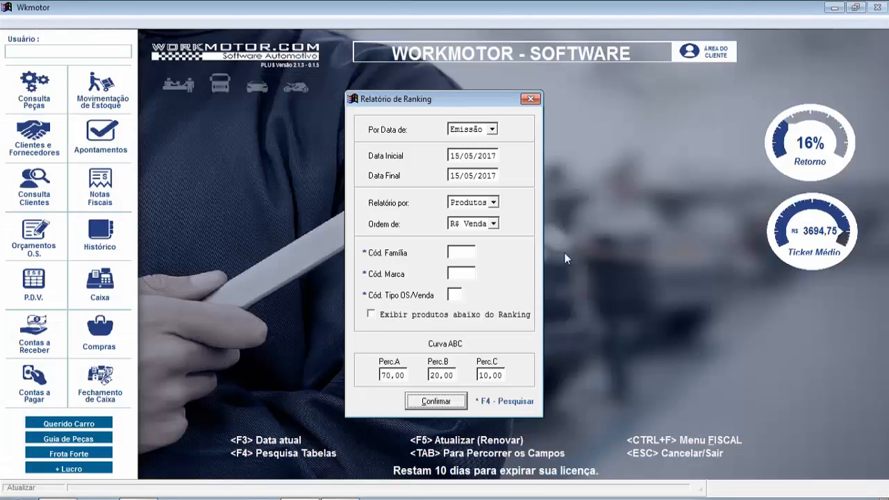